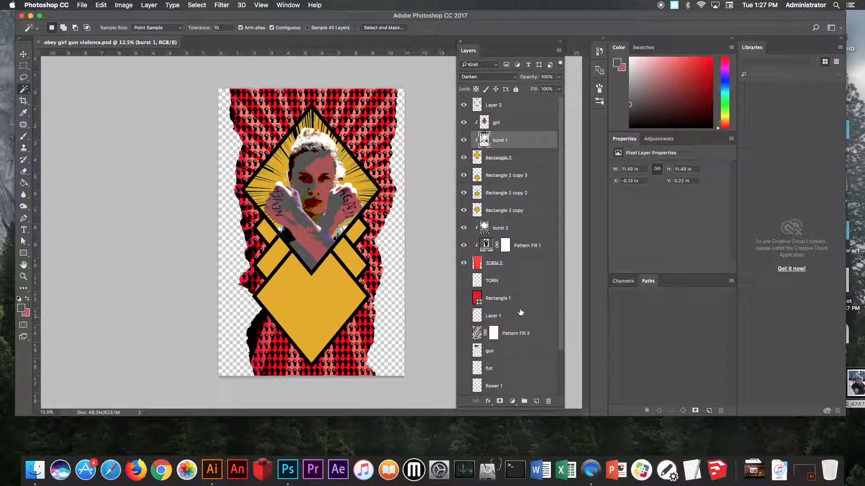
- Show the TORN layer and select its white paper areas on both sides of the poster with the Magic Wand at tolerance 10
left_click(525, 282)
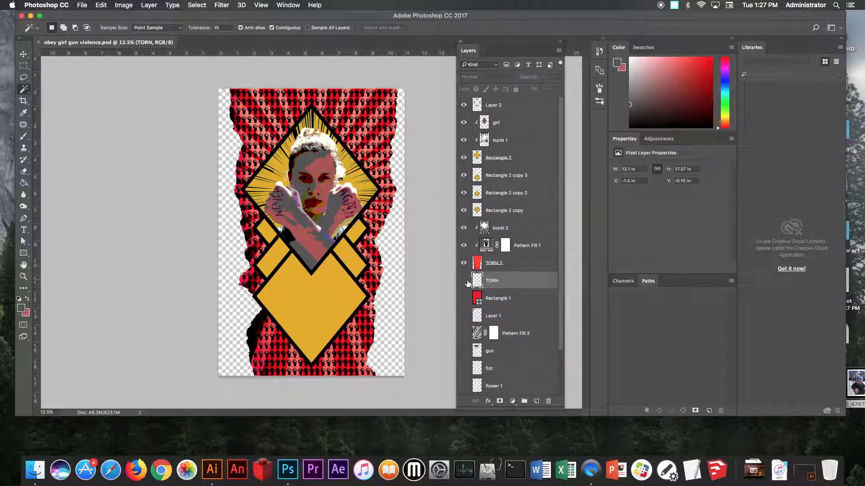
left_click(464, 281)
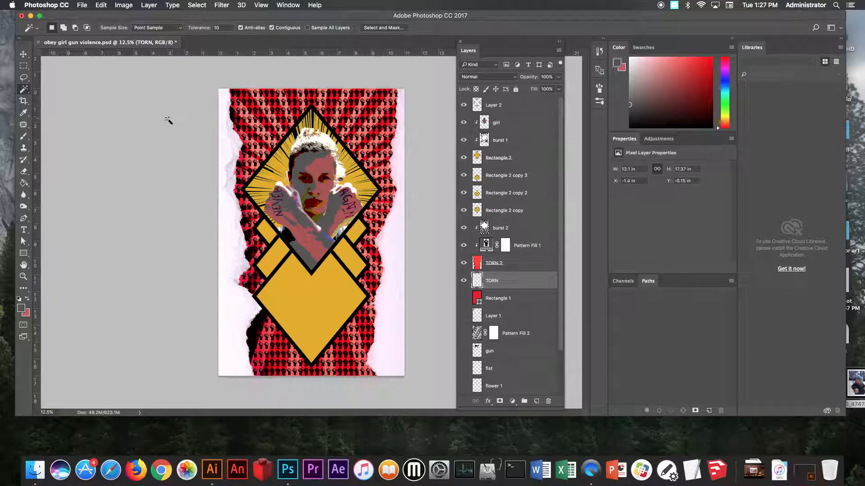
right_click(24, 89)
left_click(55, 98)
left_click(217, 27)
left_click(231, 241)
left_click_drag(229, 222, 288, 276)
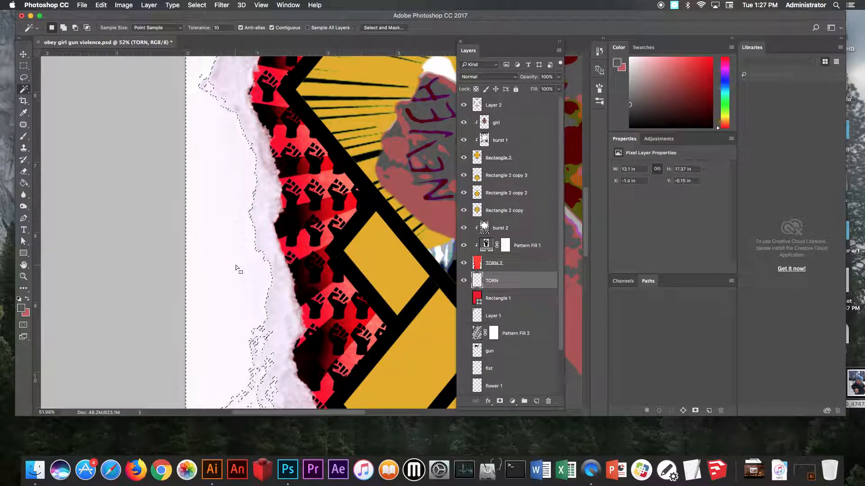
key("super+0")
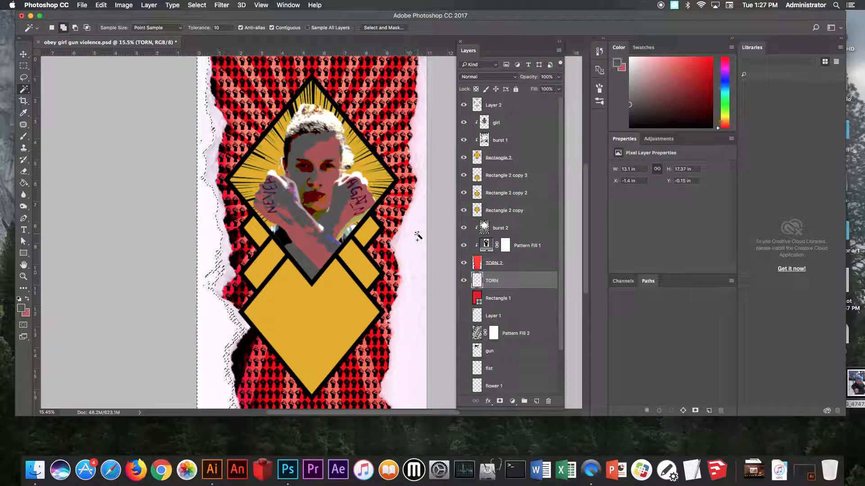
left_click(420, 234, "shift")
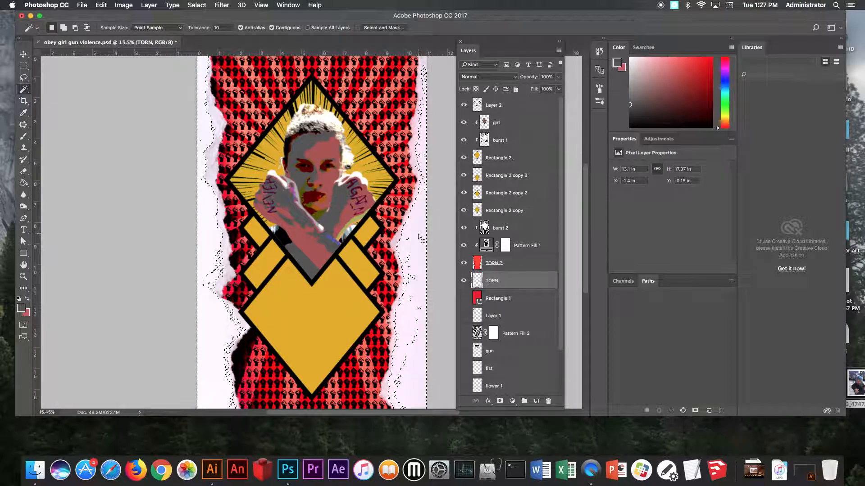
- Cut the selected paper areas to a new layer and rename it "top torn"
right_click(419, 236)
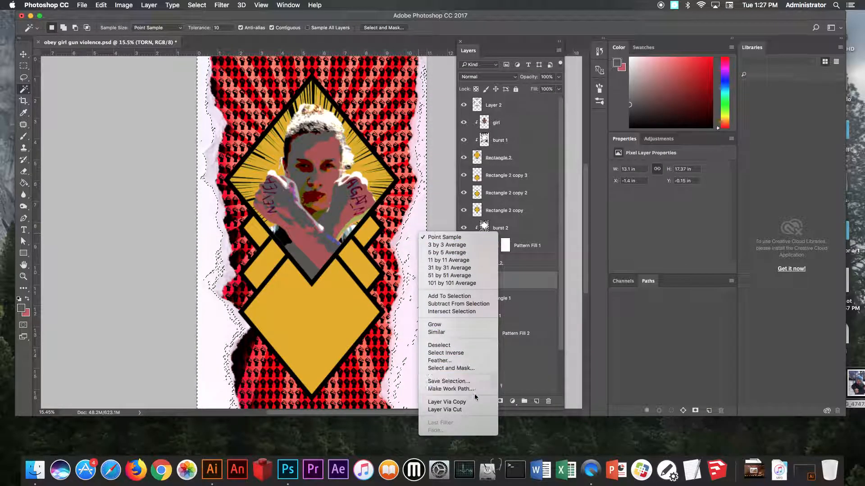
left_click(477, 409)
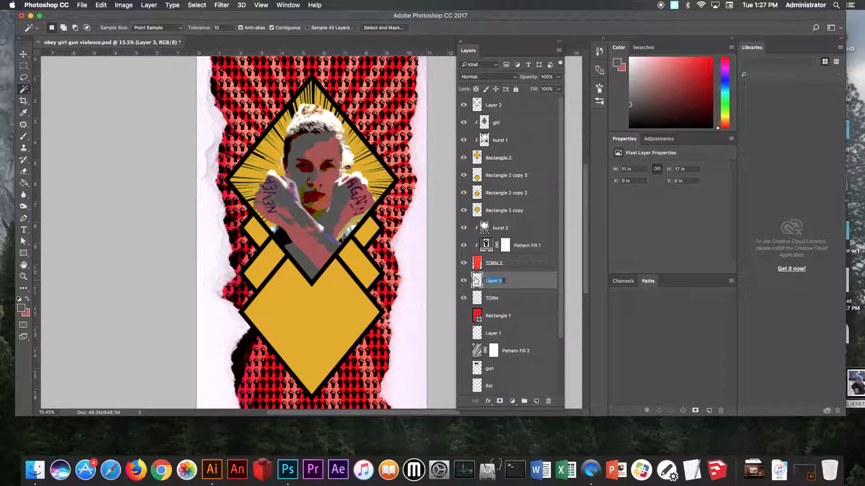
type("top torn")
key("Return")
- Make the old Pattern Fill 2 layer visible and move it directly above the top torn layer
left_click(538, 354)
left_click(463, 351)
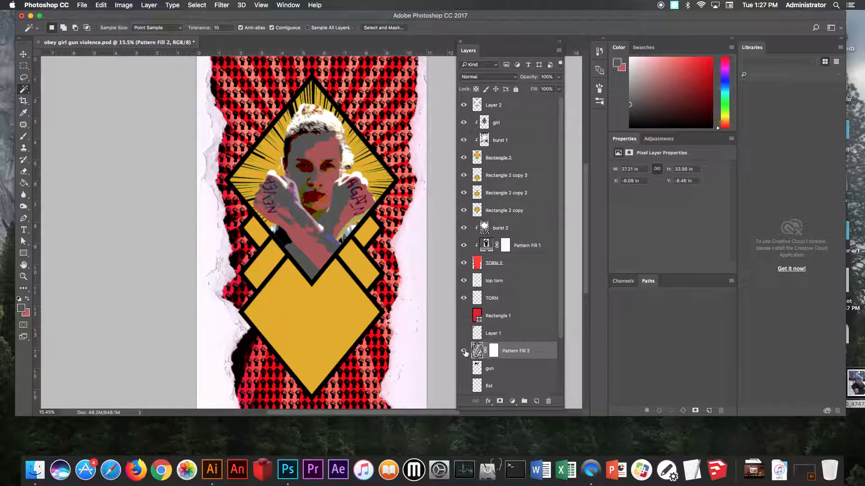
left_click_drag(488, 353, 541, 281)
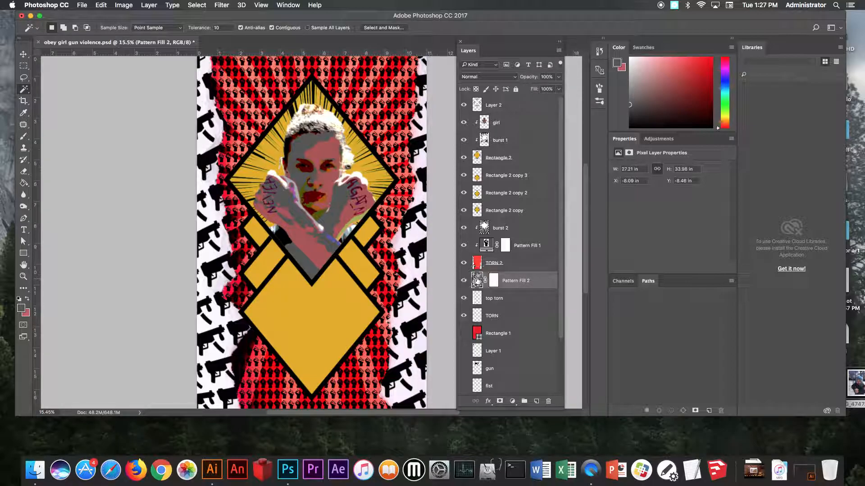
- Delete the old Pattern Fill 2 layer
double_click(479, 280)
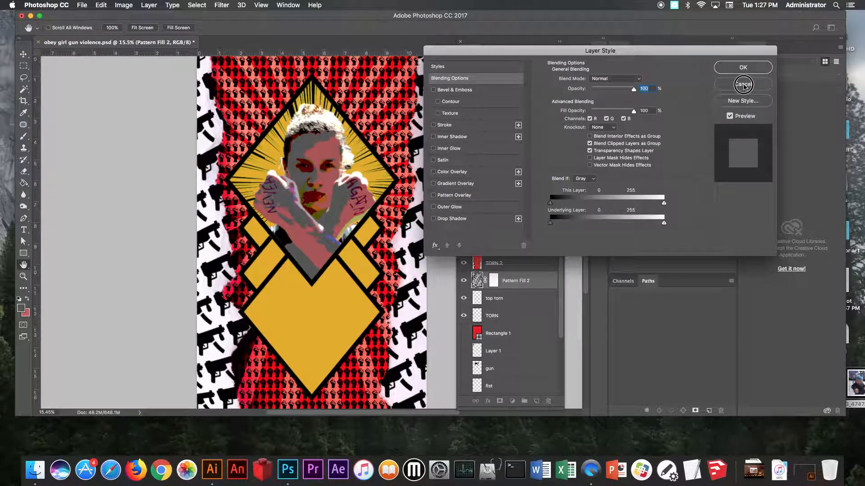
left_click(743, 85)
left_click_drag(538, 283, 549, 401)
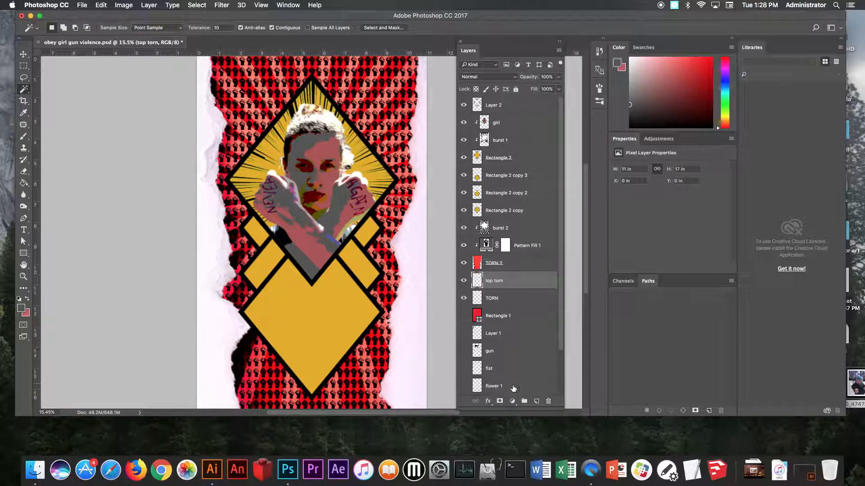
- Add a pattern fill layer above top torn using the gun pattern at 28% scale
left_click(512, 401)
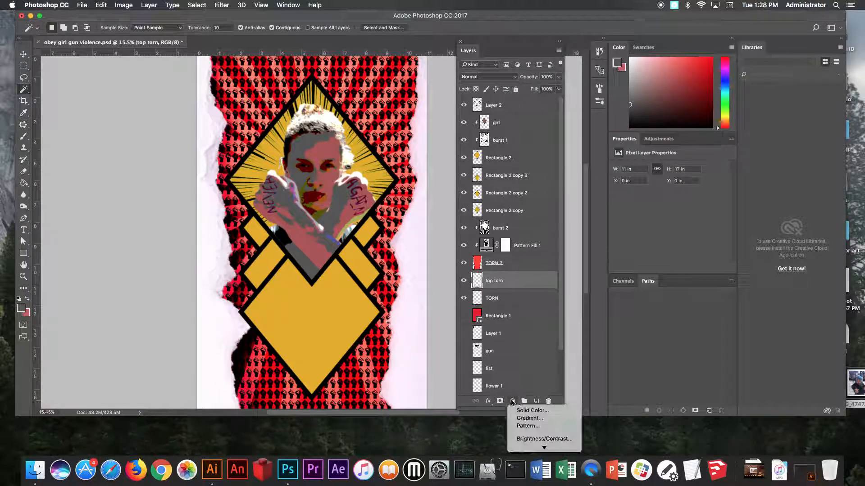
left_click(535, 426)
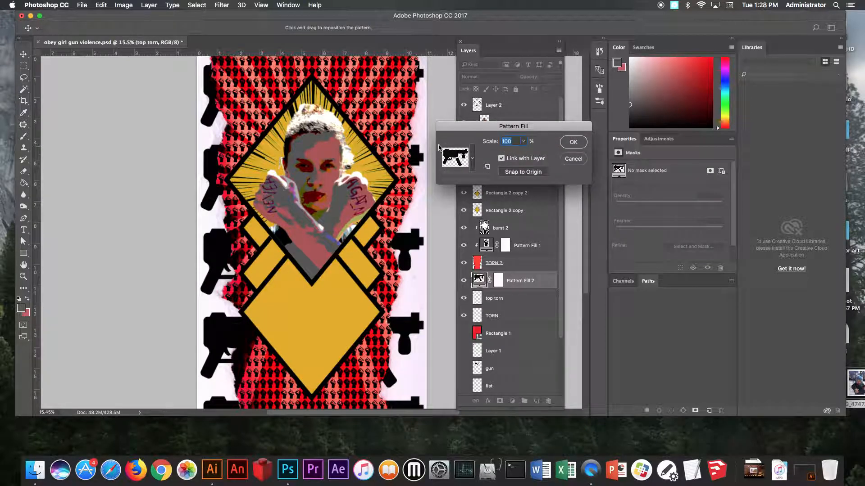
left_click(524, 143)
left_click_drag(522, 153, 520, 154)
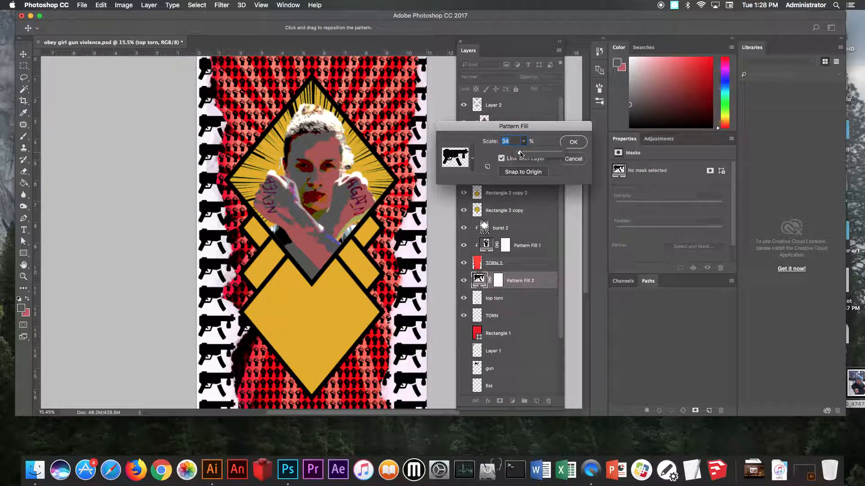
left_click_drag(517, 141, 501, 141)
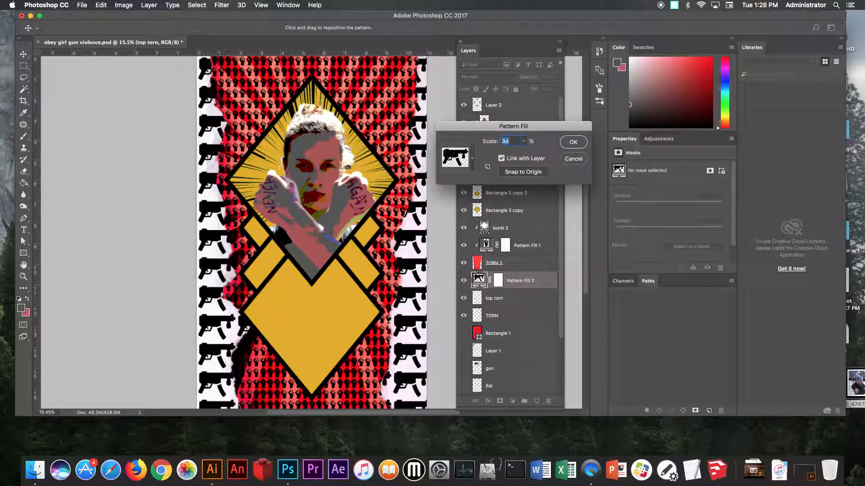
type("28")
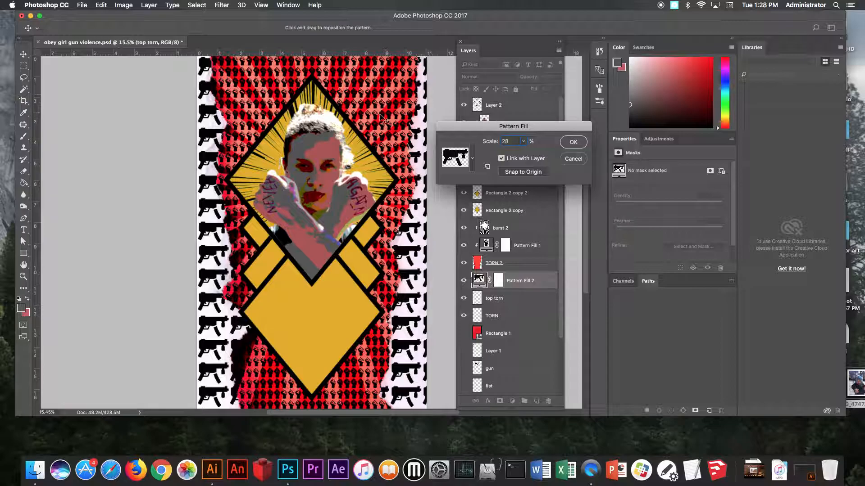
left_click(574, 144)
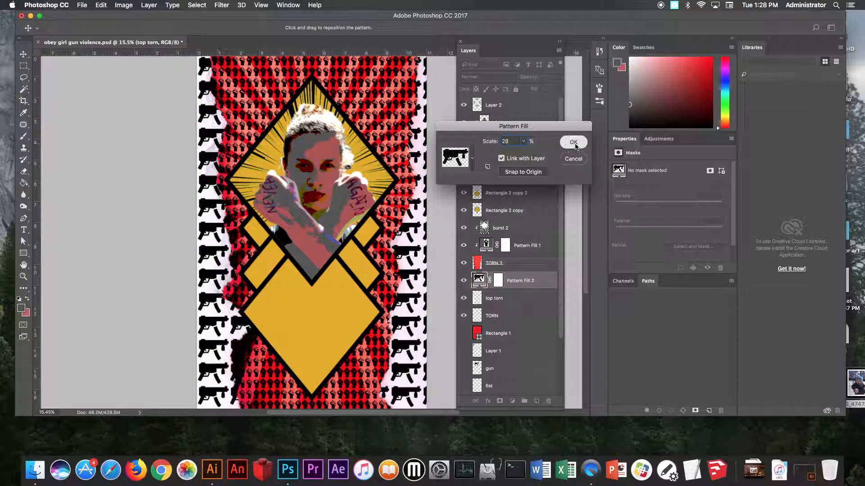
left_click(574, 143)
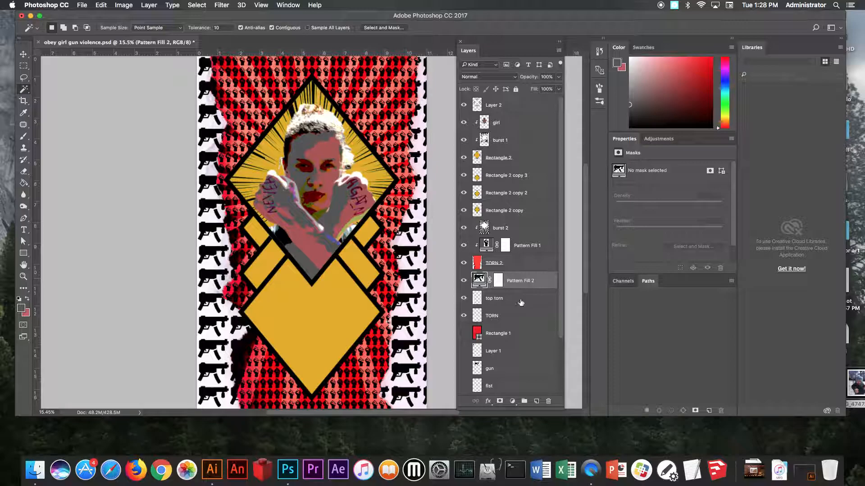
- Clip the gun pattern fill to the top torn layer and check the torn edge
right_click(545, 280)
left_click(561, 233)
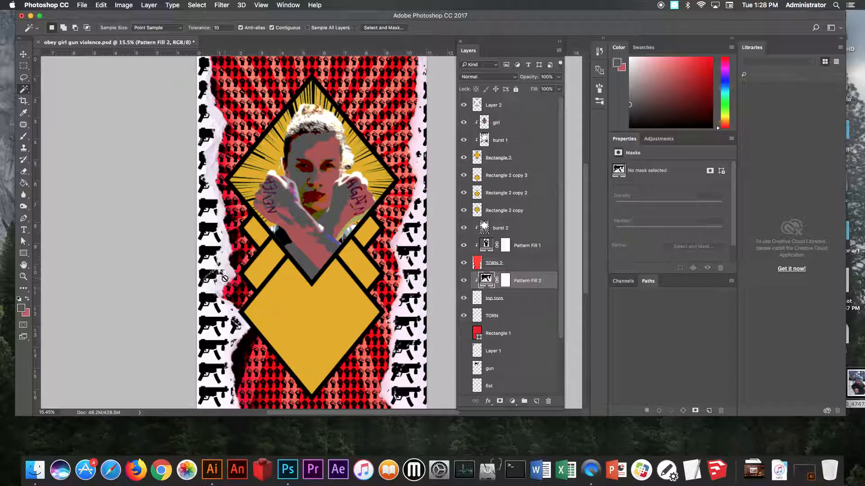
scroll(224, 278, "up", 5)
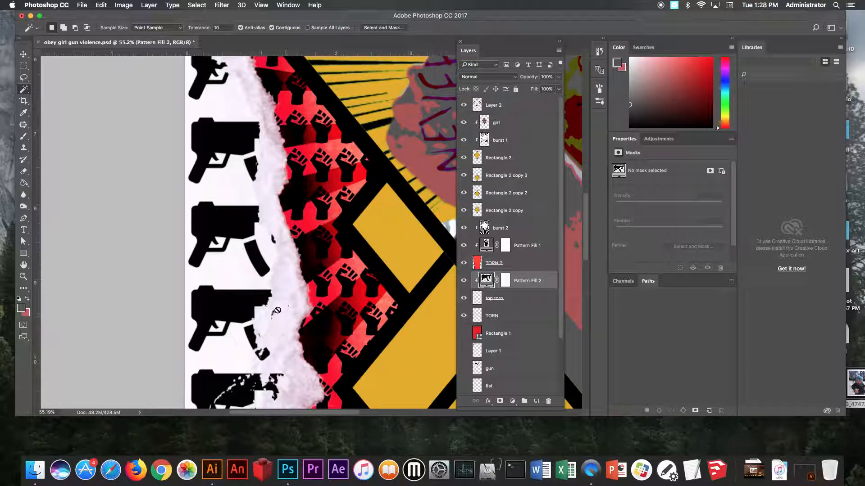
scroll(273, 312, "down", 5)
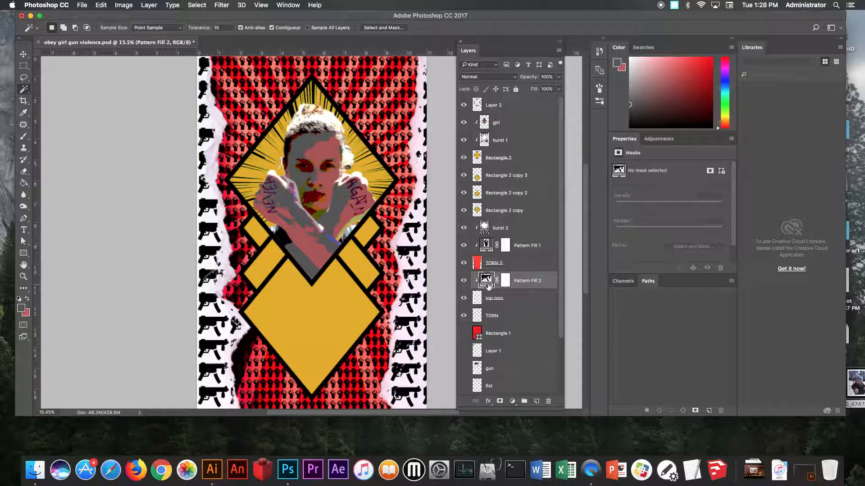
double_click(486, 281)
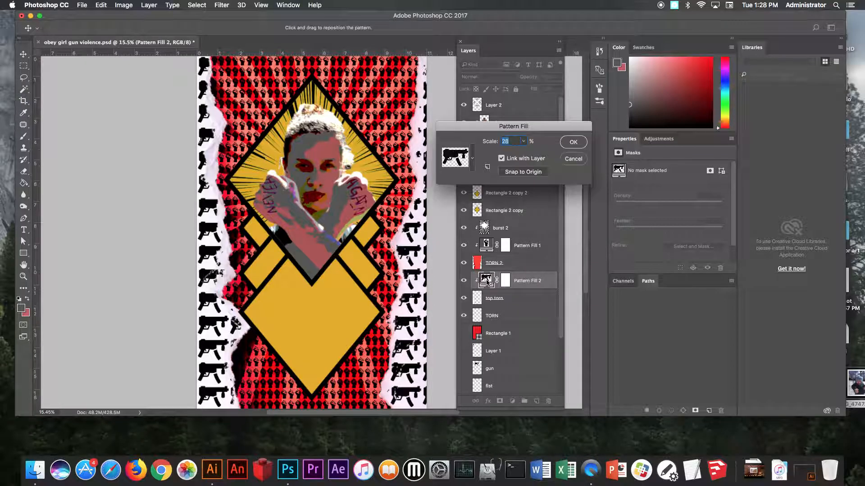
left_click(569, 163)
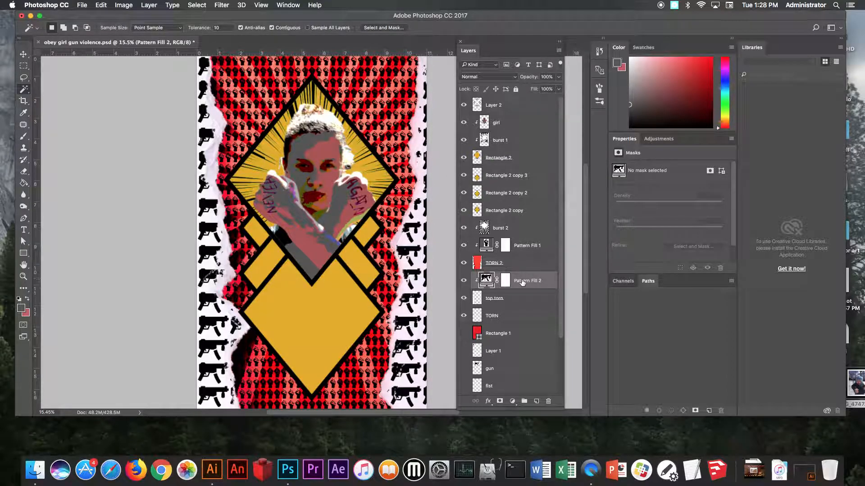
double_click(556, 282)
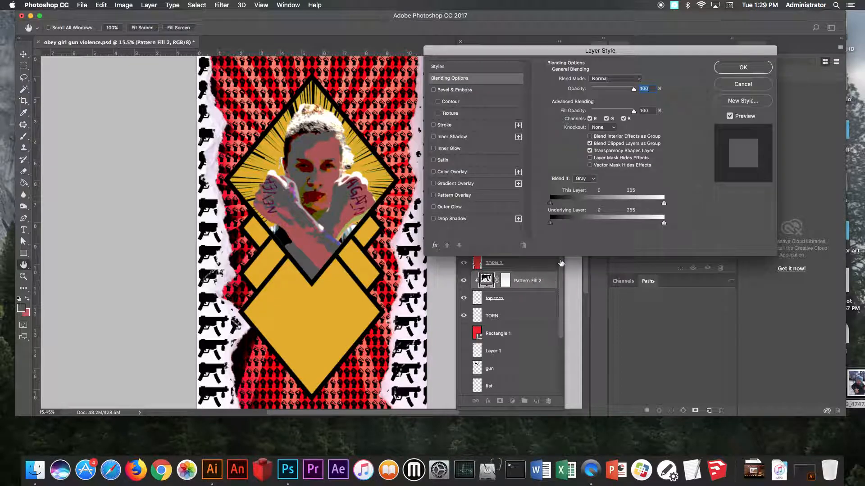
left_click(458, 173)
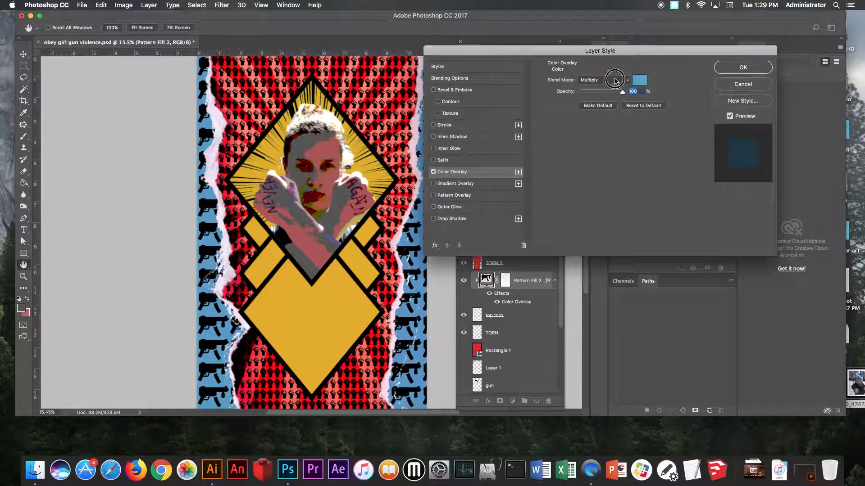
left_click(616, 81)
left_click(632, 81)
left_click(749, 85)
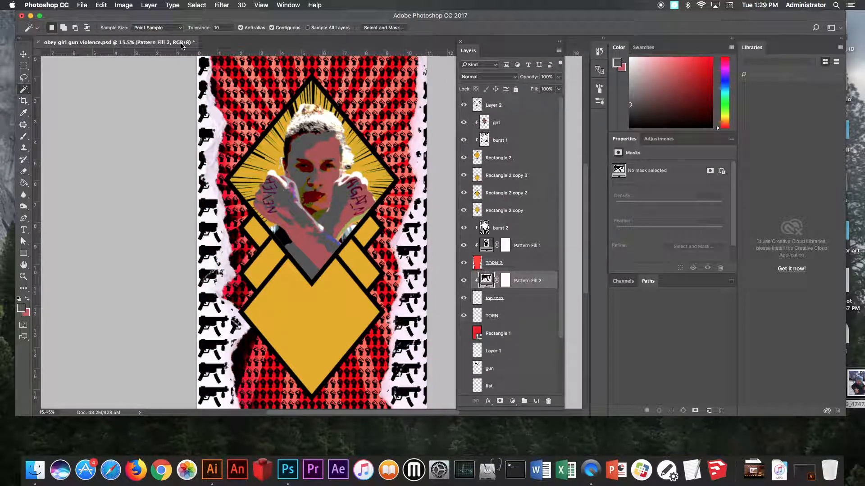
- Show Layer 1, move it to the top of the layer stack and rename it "original obey work"
left_click(464, 351)
left_click_drag(523, 349, 525, 104)
double_click(491, 106)
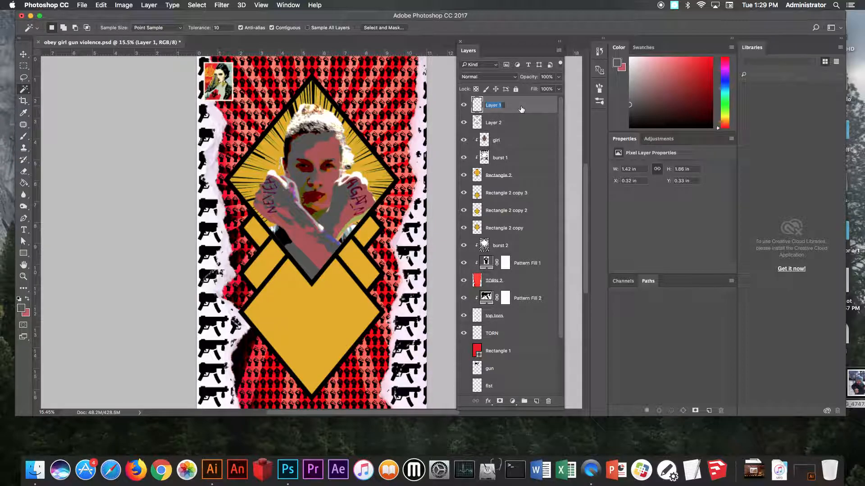
type("original obey work")
key("Return")
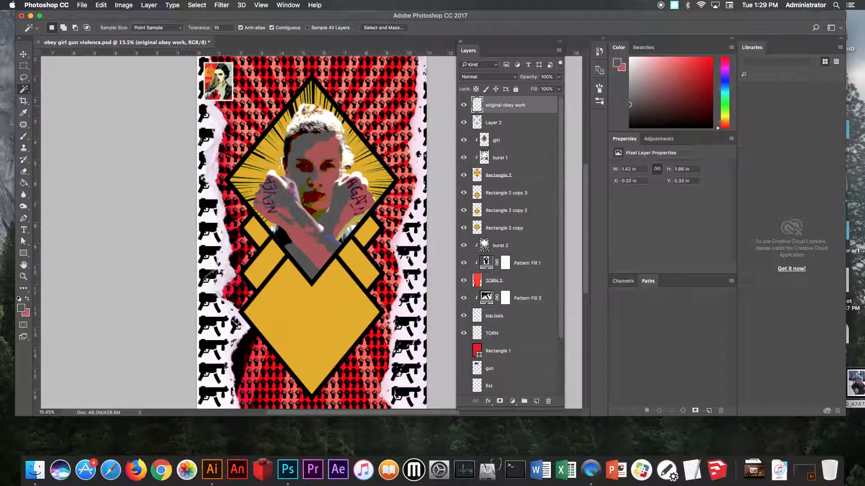
- Give the gun pattern fill a Multiply color overlay at 100% opacity, sampling the muted blue from the original obey artwork
left_click_drag(212, 83, 304, 150)
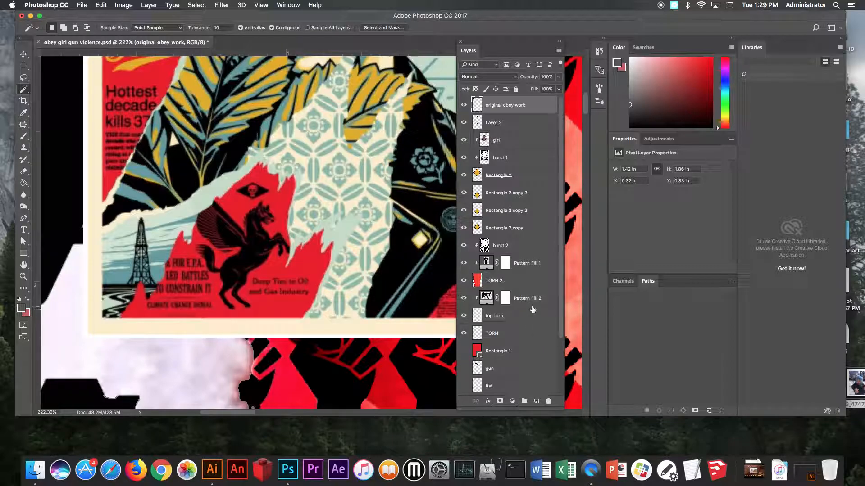
left_click(550, 300)
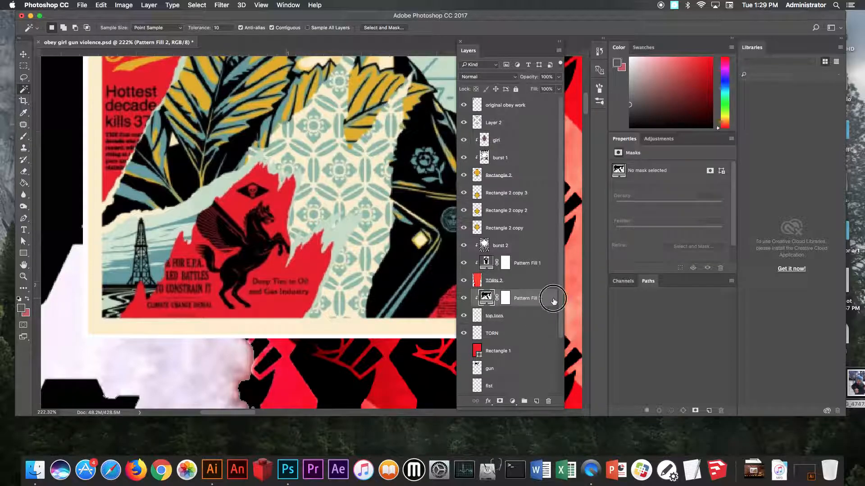
double_click(554, 300)
left_click(455, 173)
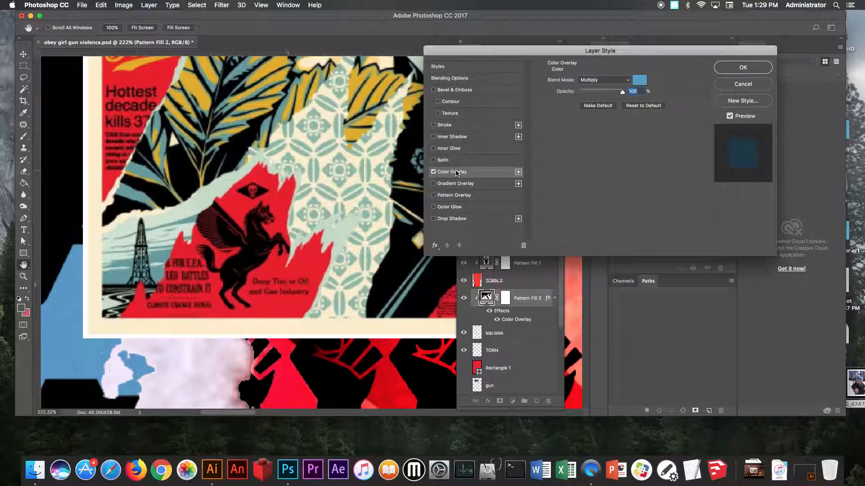
left_click(640, 80)
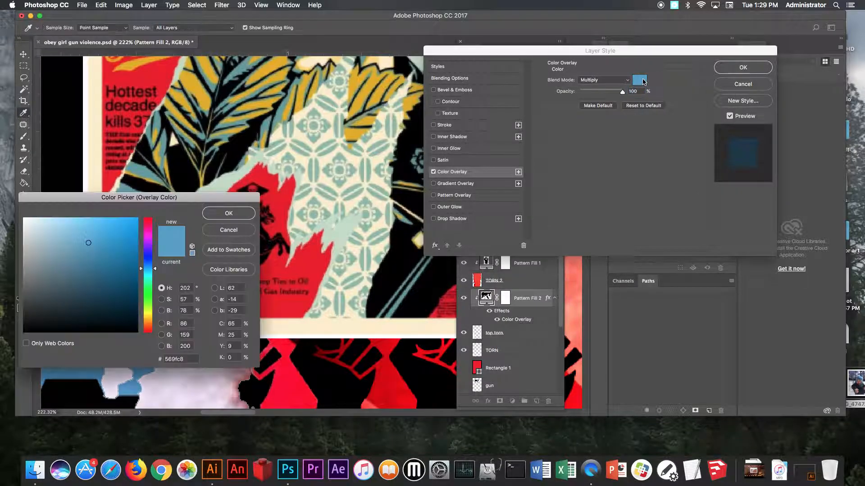
left_click_drag(239, 192, 567, 171)
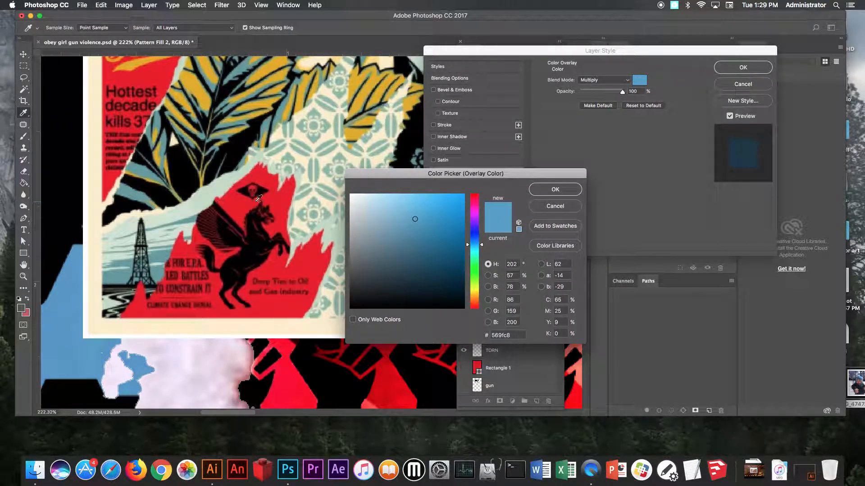
left_click(146, 173)
left_click(554, 190)
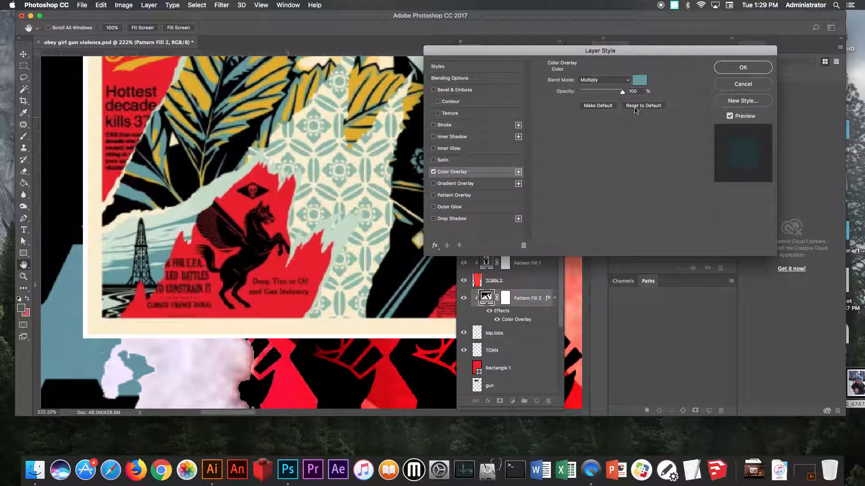
left_click(743, 67)
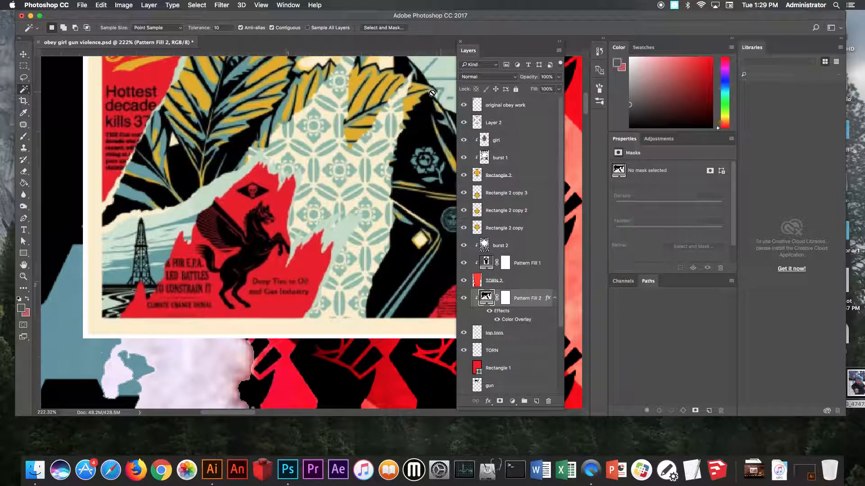
- Try the Screen, Soft Light and Darker Color blend modes for the gun pattern's color overlay
key("super+0")
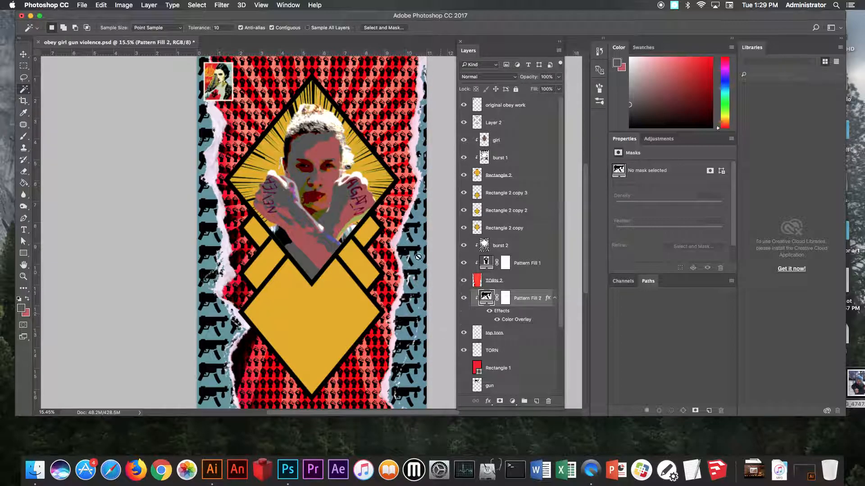
double_click(525, 321)
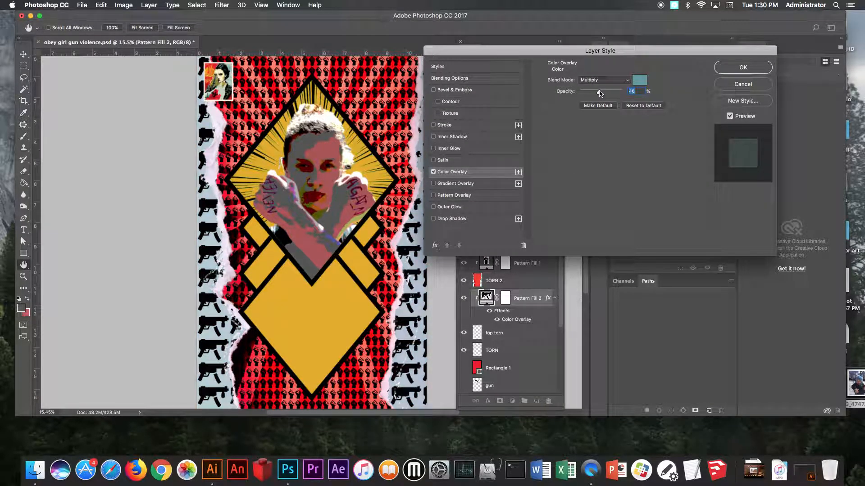
left_click(630, 80)
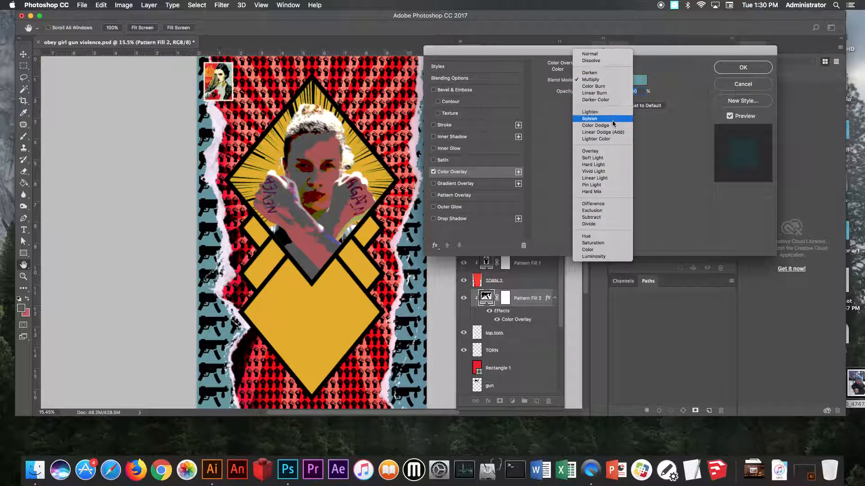
left_click(610, 119)
left_click(614, 80)
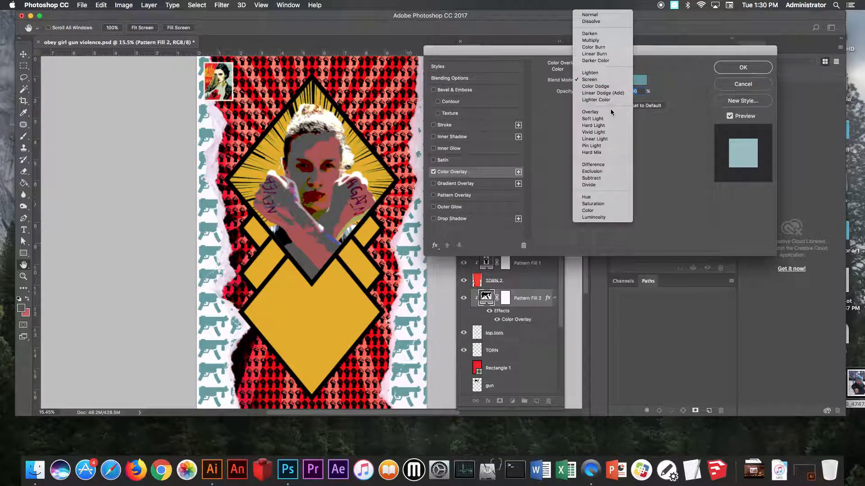
left_click(612, 119)
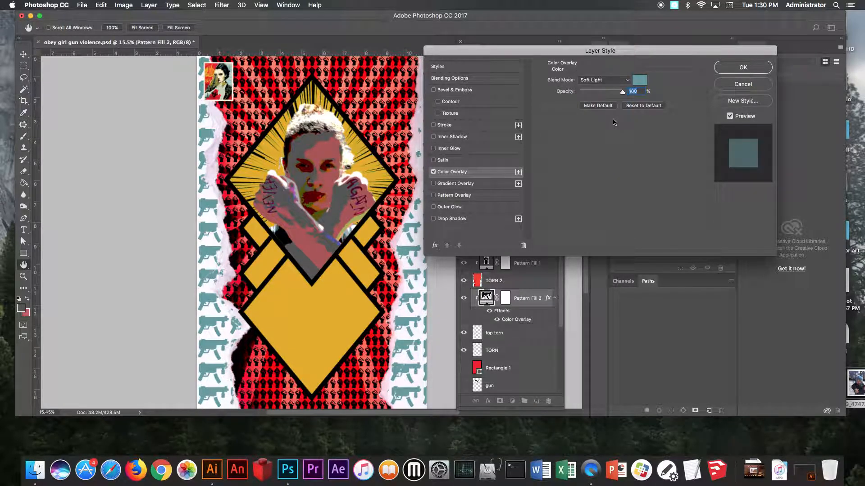
left_click(612, 79)
left_click(604, 23)
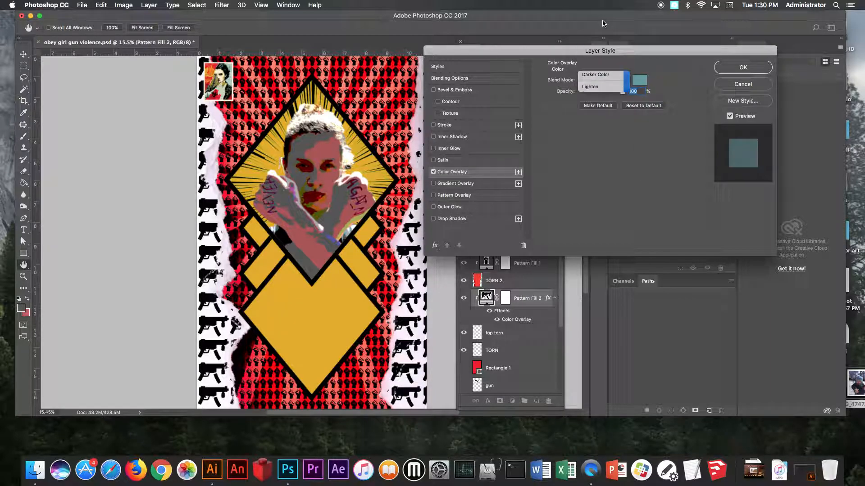
- Try Difference and Saturation for the gun pattern's color overlay, and apply it with the Multiply blend mode
left_click(629, 82)
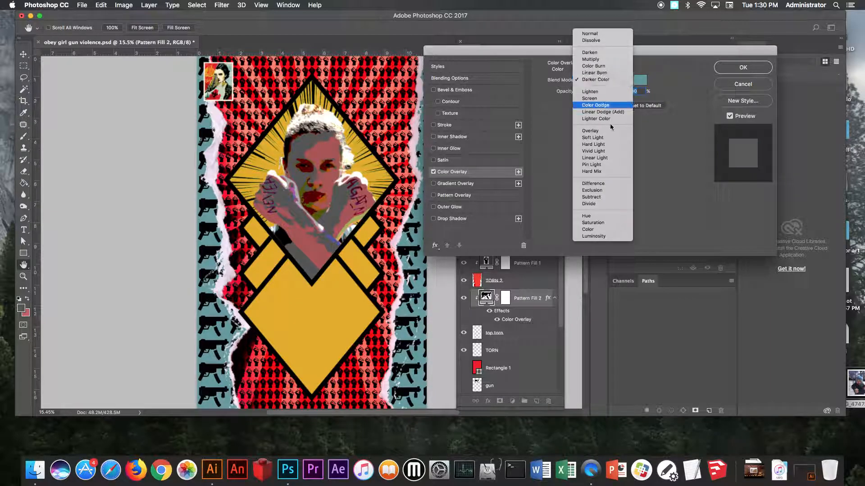
left_click(608, 186)
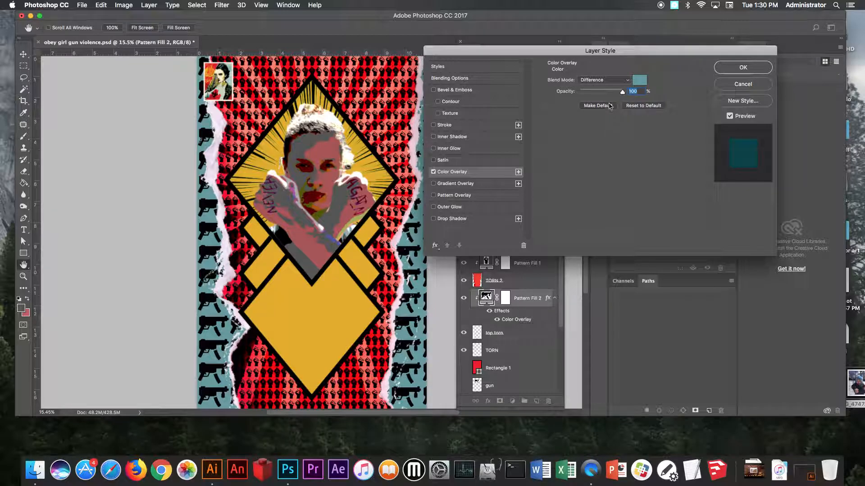
left_click(620, 80)
left_click(620, 80)
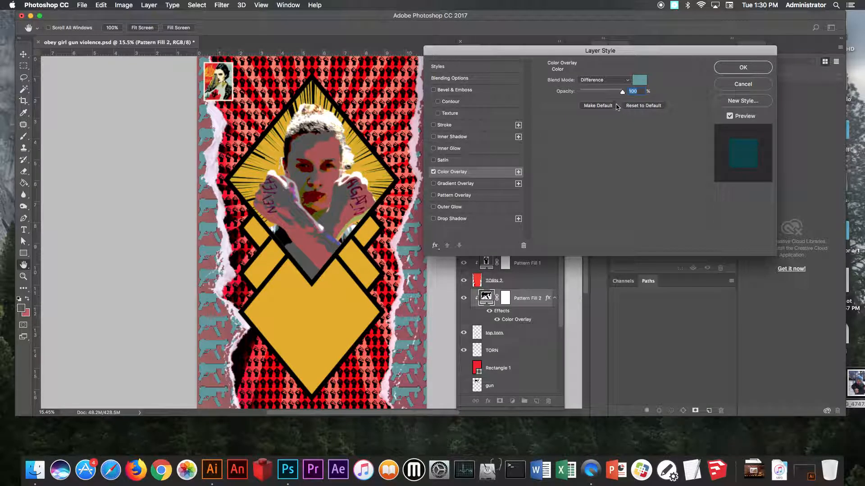
left_click(621, 80)
left_click(611, 116)
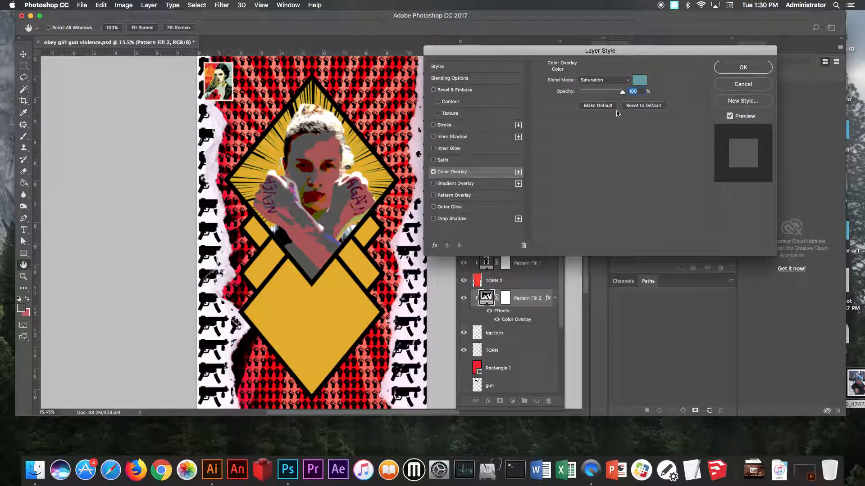
left_click(625, 82)
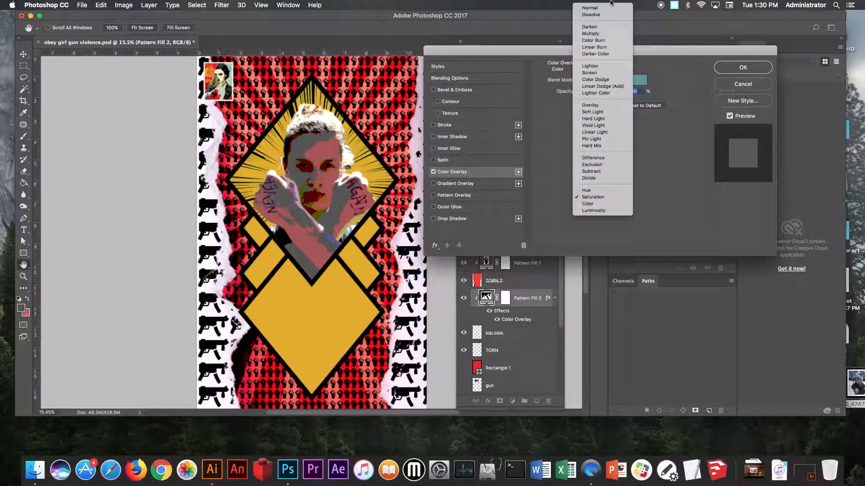
left_click(616, 36)
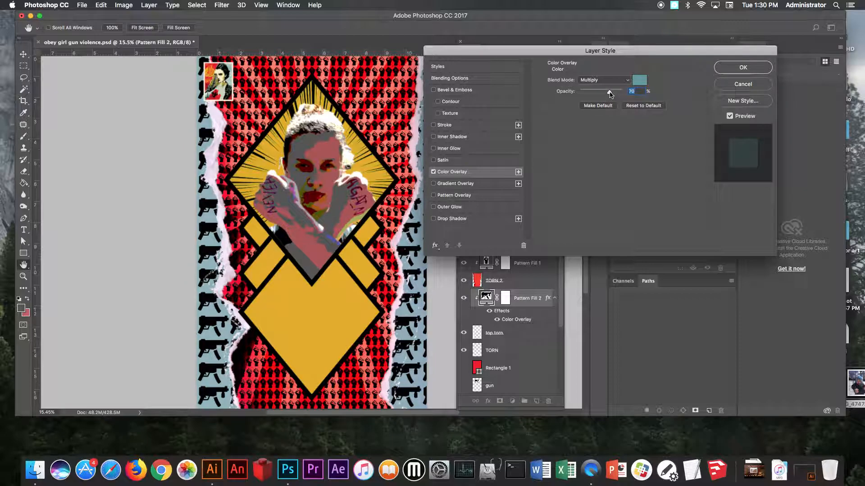
left_click(742, 67)
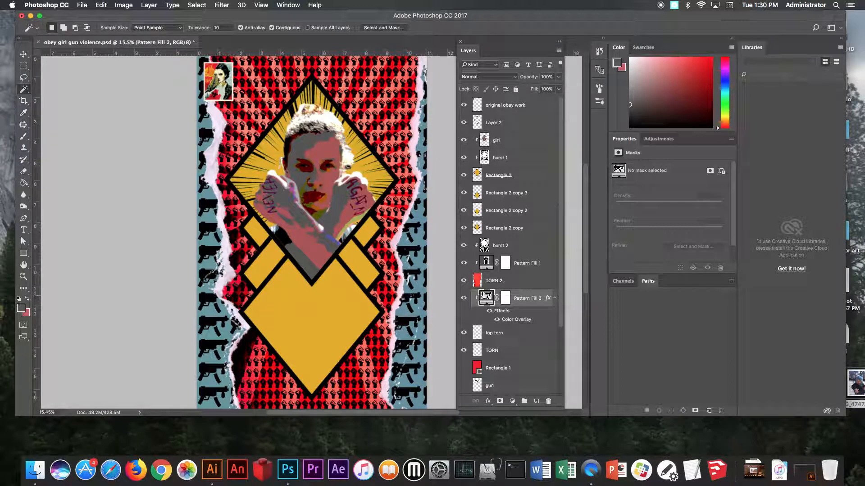
- Try a lower layer opacity and the Darken and Screen blend modes on the Pattern Fill 2 layer
left_click(558, 76)
mouse_move(560, 88)
left_mouse_down()
mouse_move(534, 89)
mouse_move(550, 87)
left_mouse_up()
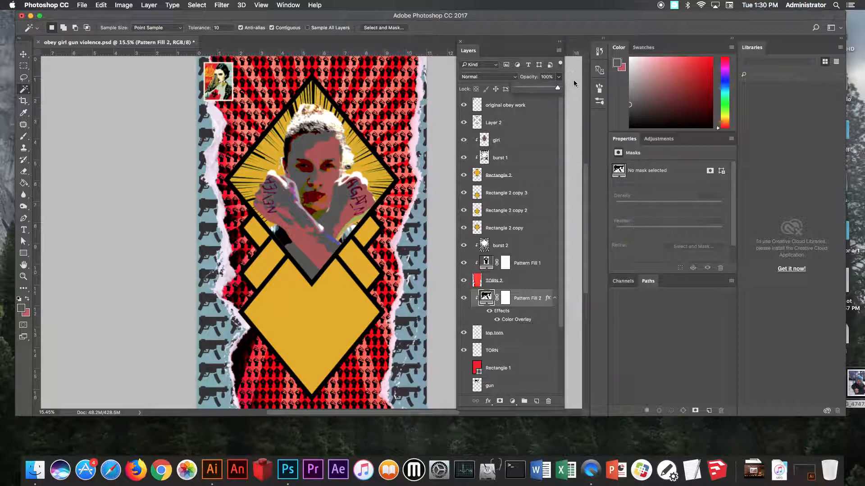
left_click(514, 79)
left_click(496, 97)
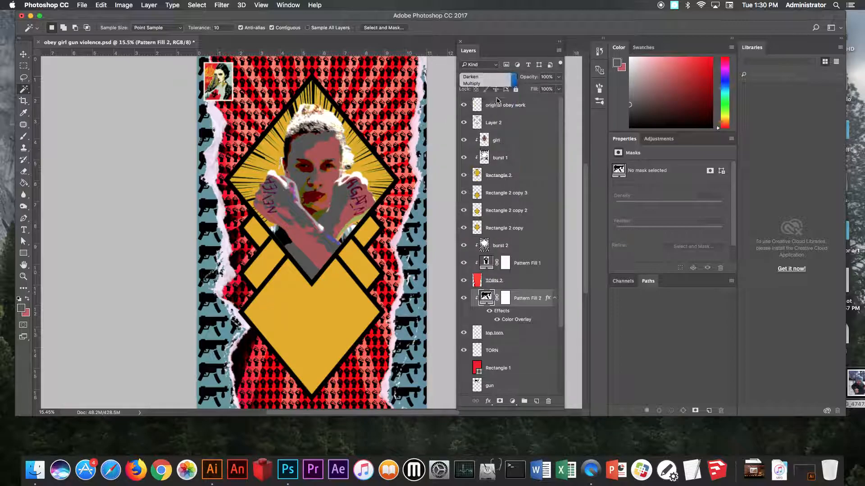
left_click(514, 79)
left_click(489, 97)
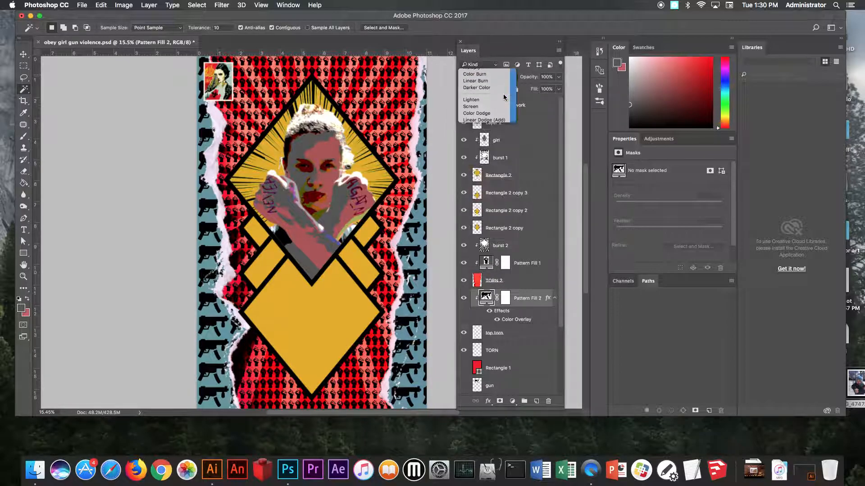
left_click(517, 78)
left_click(471, 102)
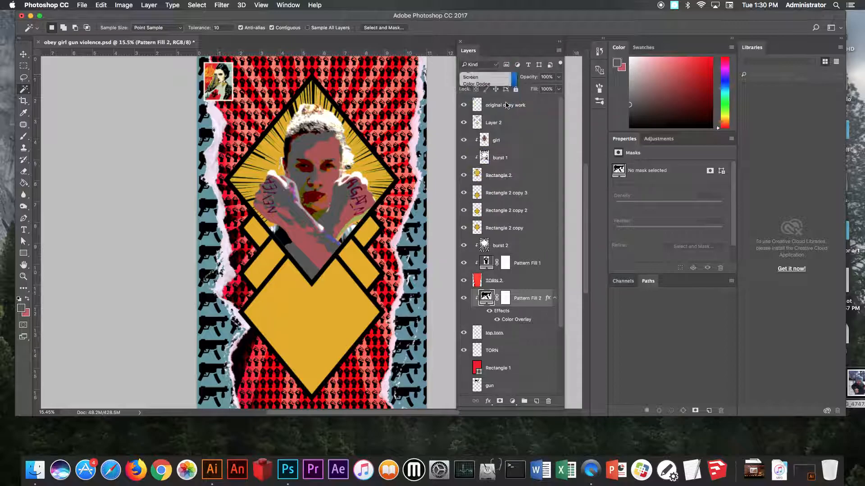
- Try Overlay and Hard Mix on the gun pattern layer, and restore it to Normal at 100% opacity
left_click(506, 79)
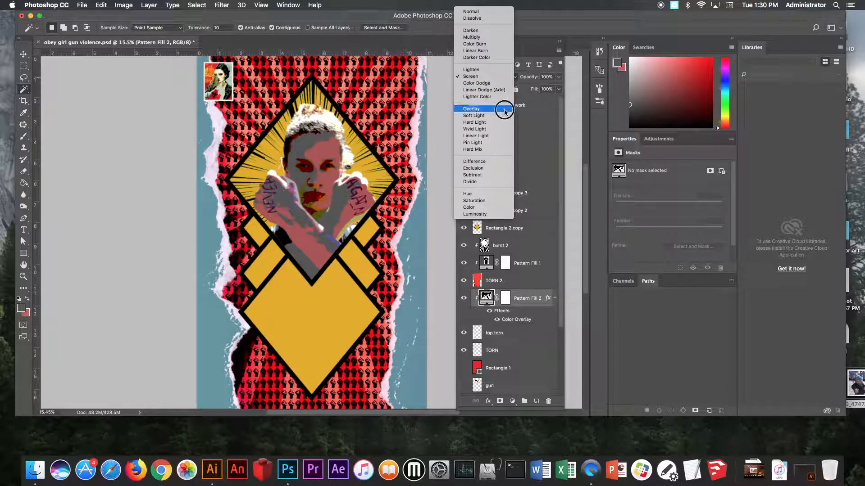
left_click(505, 113)
left_click(513, 80)
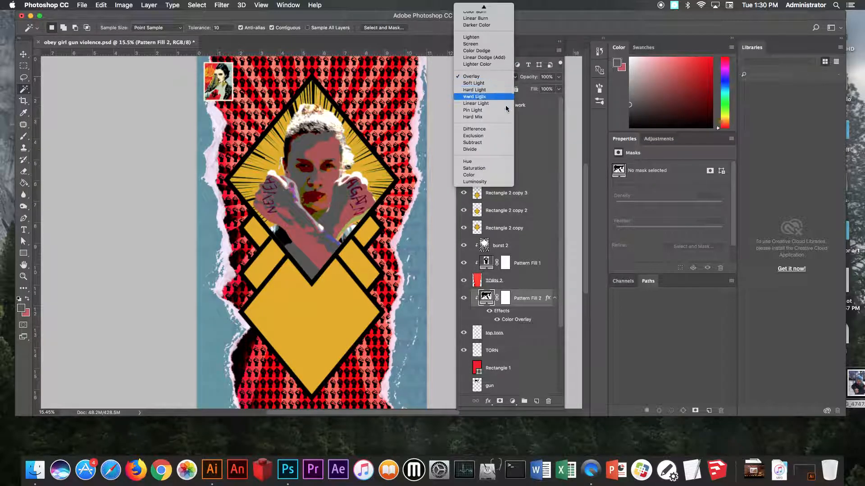
left_click(503, 120)
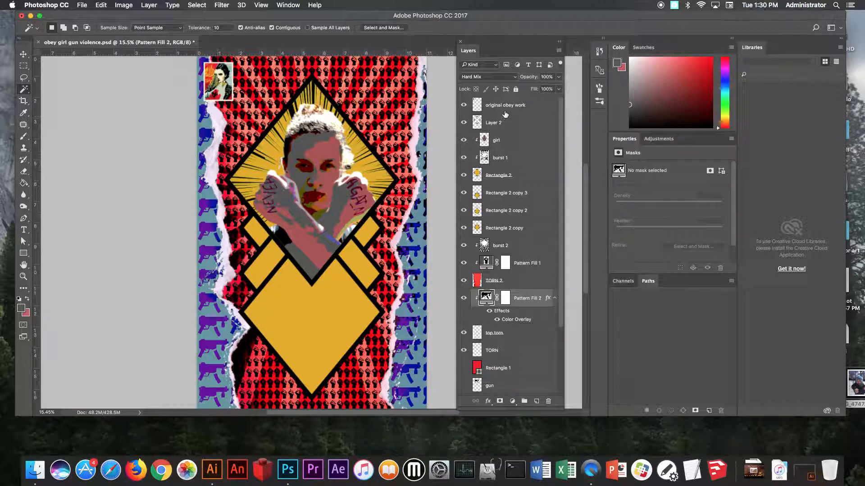
left_click(511, 78)
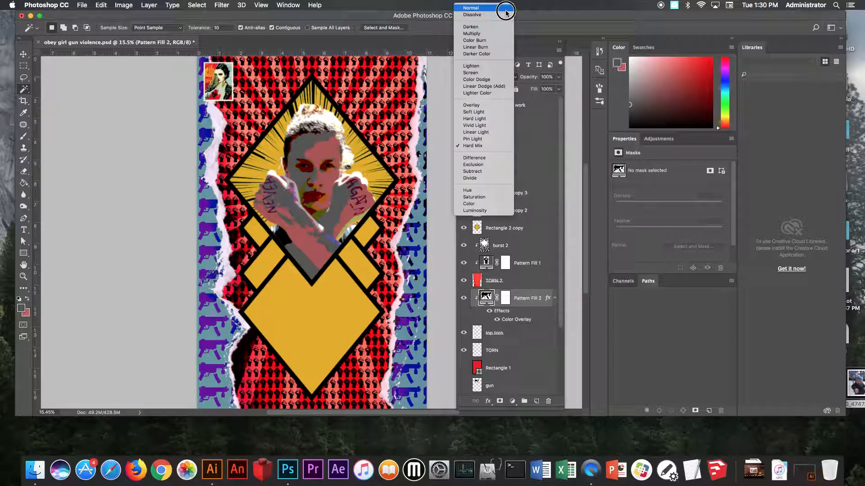
left_click(506, 8)
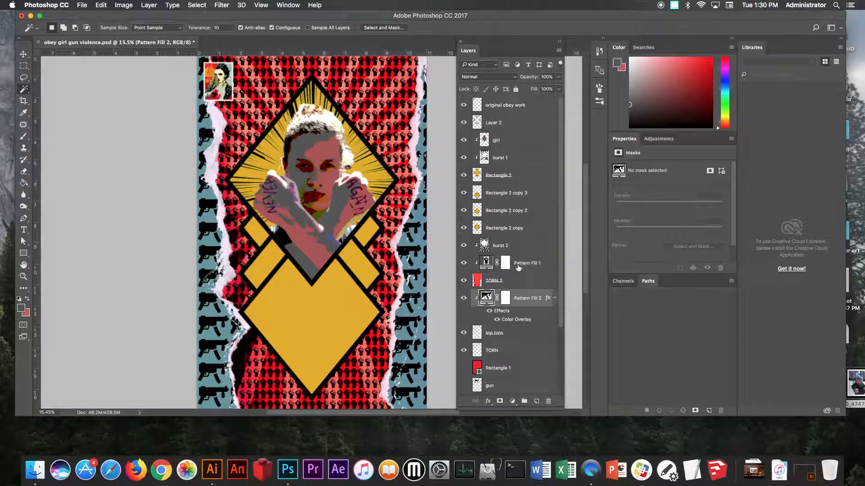
left_click(558, 77)
mouse_move(560, 89)
left_mouse_down()
mouse_move(531, 90)
mouse_move(560, 89)
left_mouse_up()
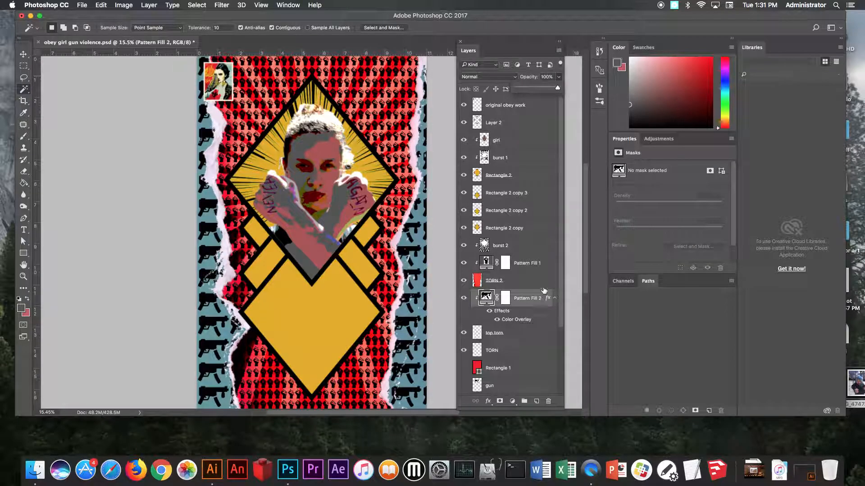
- Delete the color overlay effect from the Pattern Fill 2 layer
left_click(511, 318)
left_click(503, 312)
left_click_drag(502, 312, 548, 402)
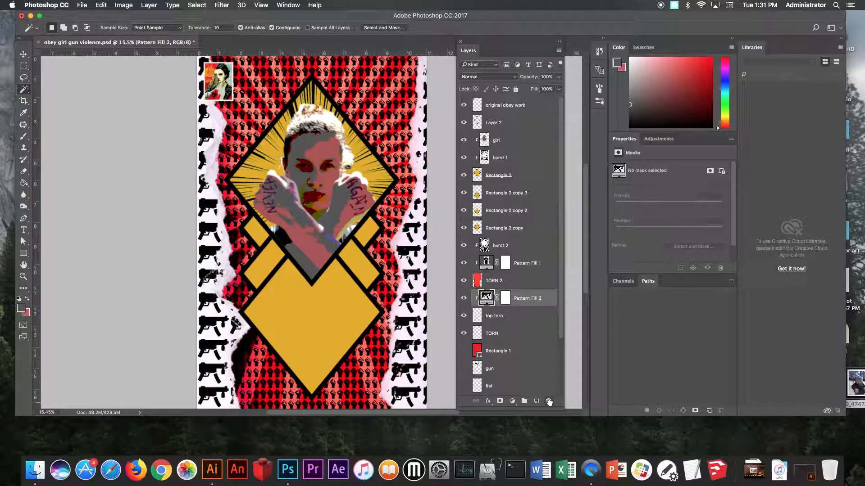
- Add a new layer above the gun pattern fill and fill it with the muted blue sampled from the original obey artwork
left_click(537, 401)
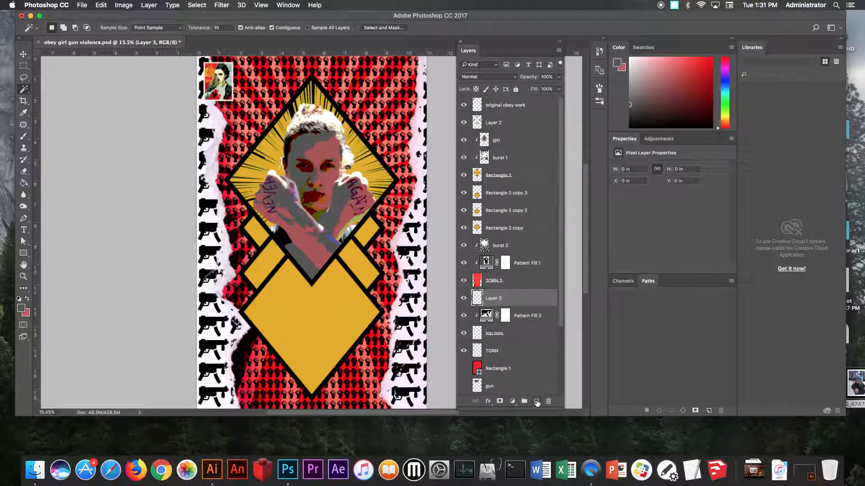
key("g")
left_click_drag(204, 73, 339, 176)
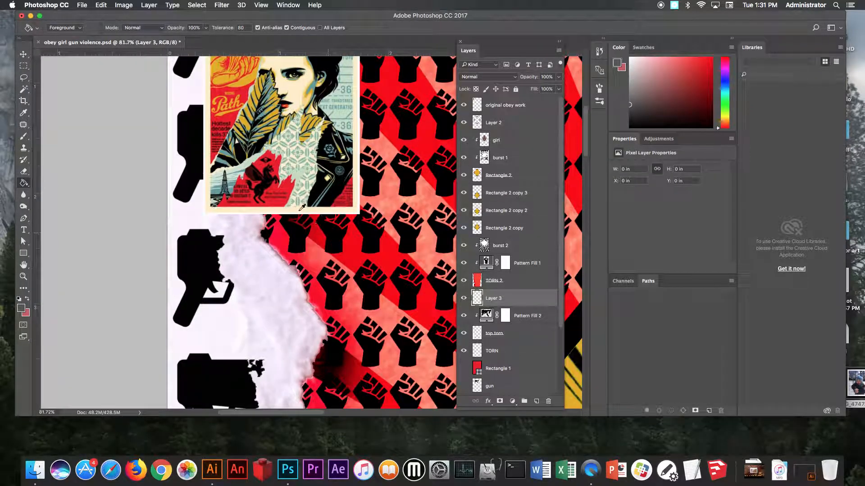
left_click(228, 149, "alt")
left_click(312, 255)
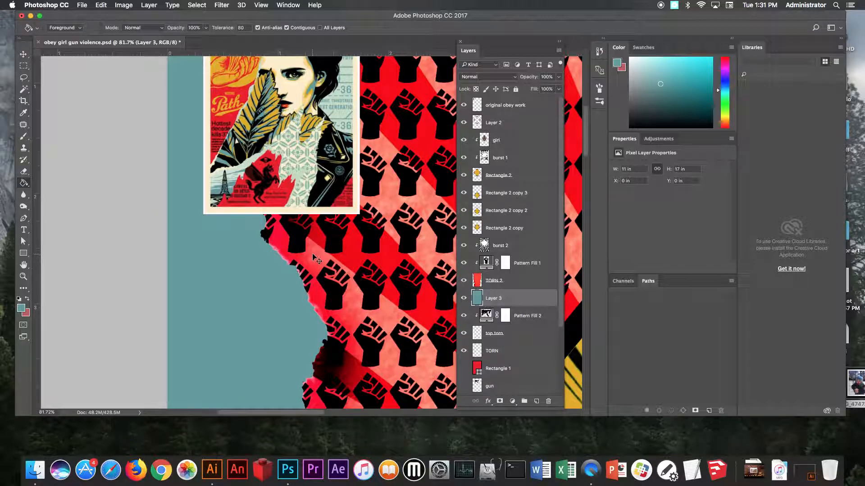
- Set the blue fill layer's blend mode to Screen so the black guns turn blue on the white torn paper
key("super+0")
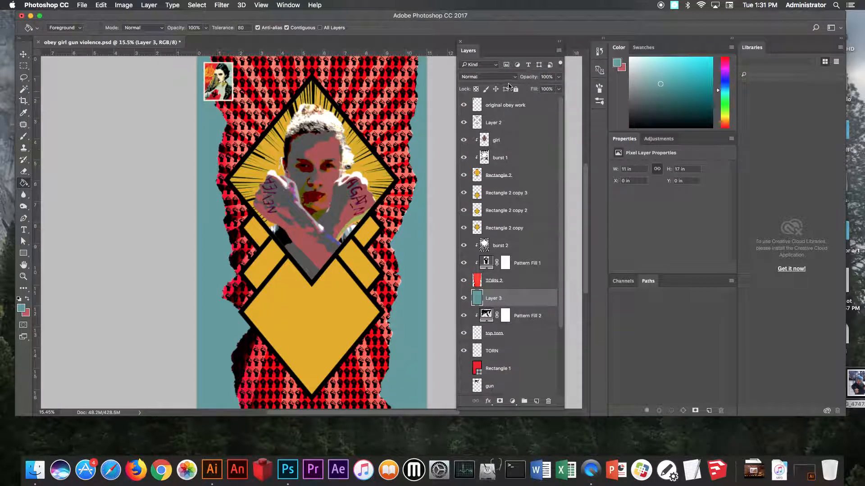
key("v")
key("shift+plus")
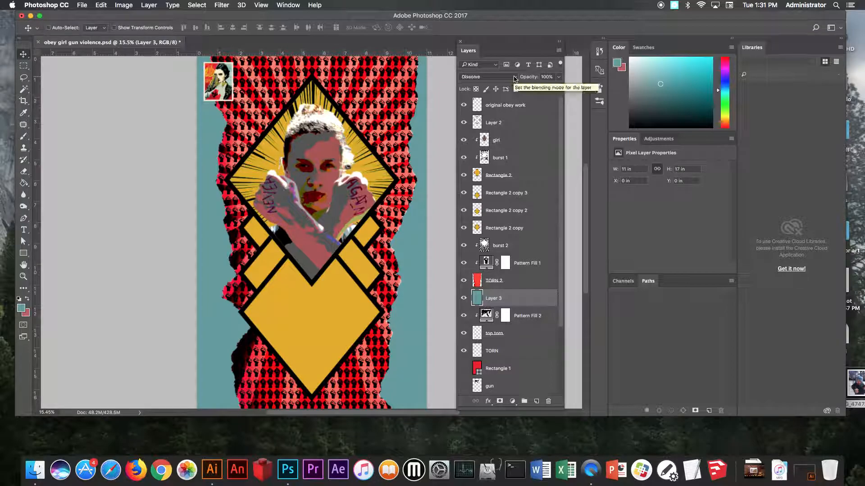
key("shift+plus")
key("shift+plus")
key("shift+plus")
key("shift+plus")
key("shift+plus")
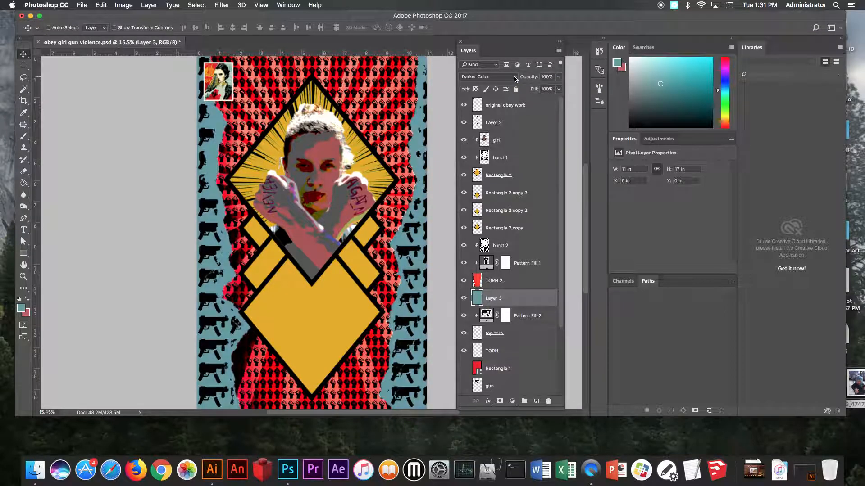
key("shift+plus")
key("shift+plus")
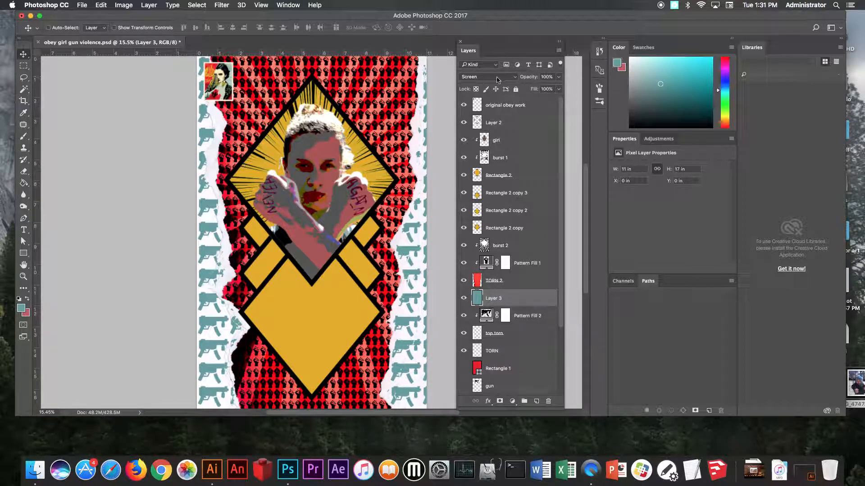
- Show the Rectangle 1 layer and move it directly below the original obey work layer
scroll(520, 347, "down", 1)
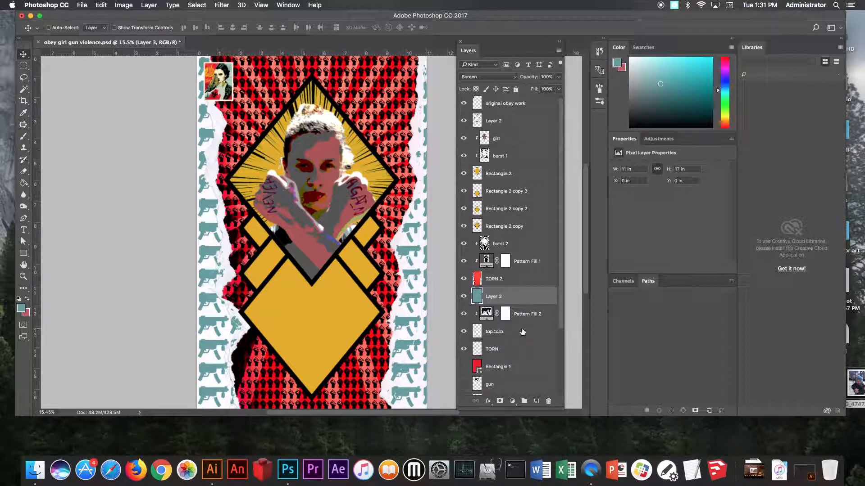
scroll(523, 329, "down", 5)
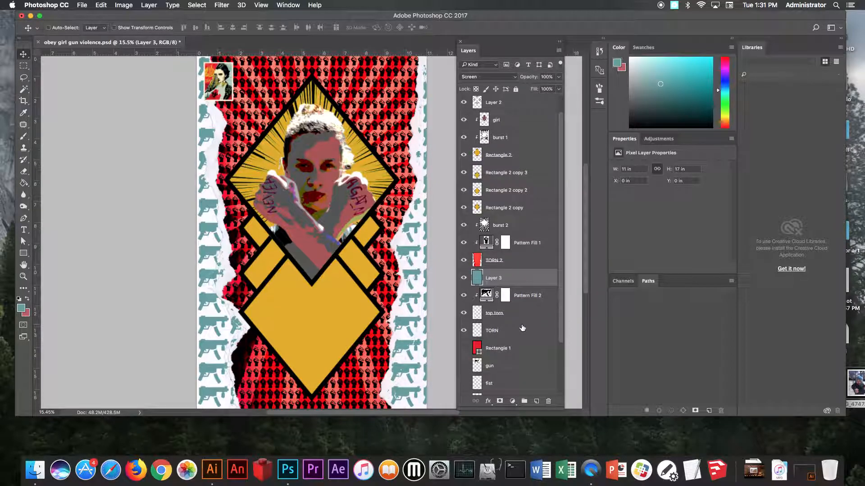
left_click(505, 313)
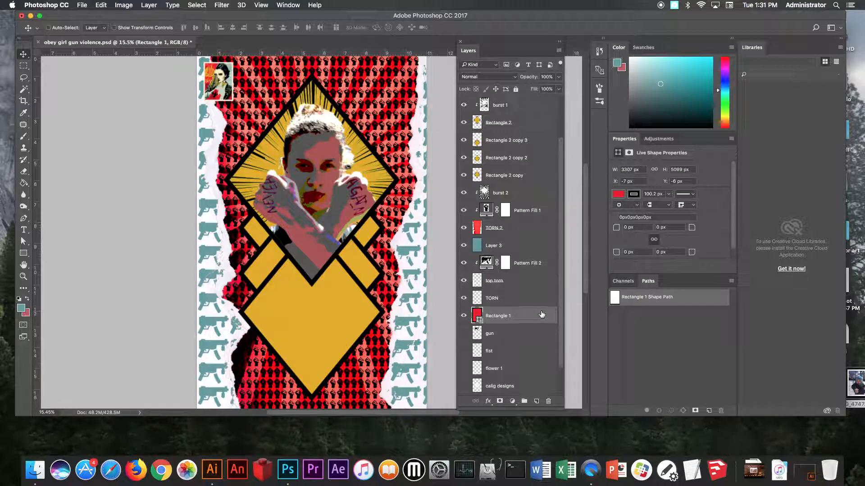
left_click_drag(540, 317, 525, 109)
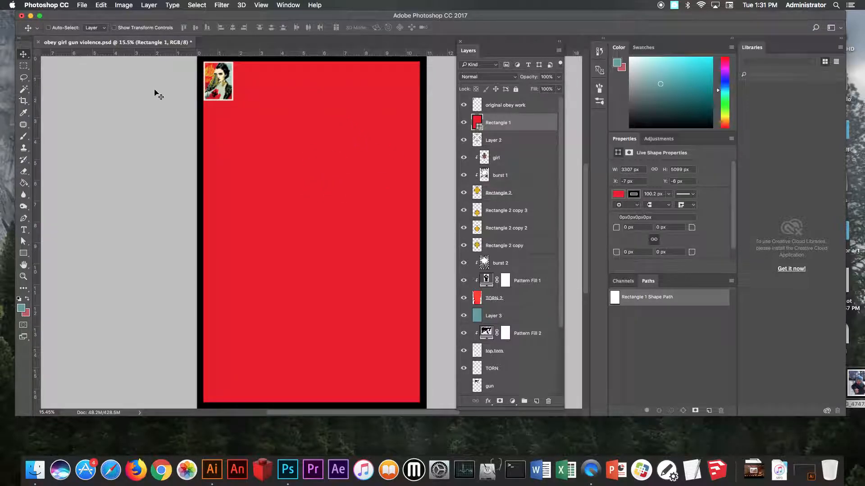
- Remove the fill from the Rectangle 1 shape and reduce its black stroke to about 81 px
left_click_drag(24, 253, 49, 250)
left_click(96, 29)
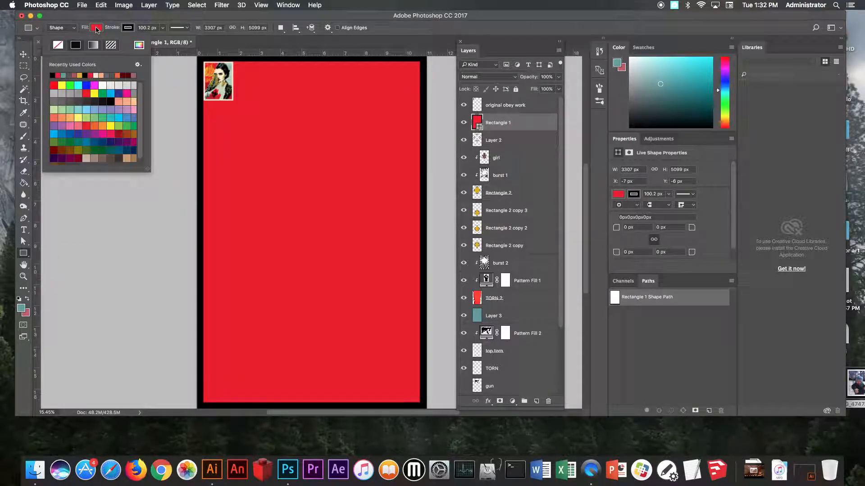
left_click(58, 46)
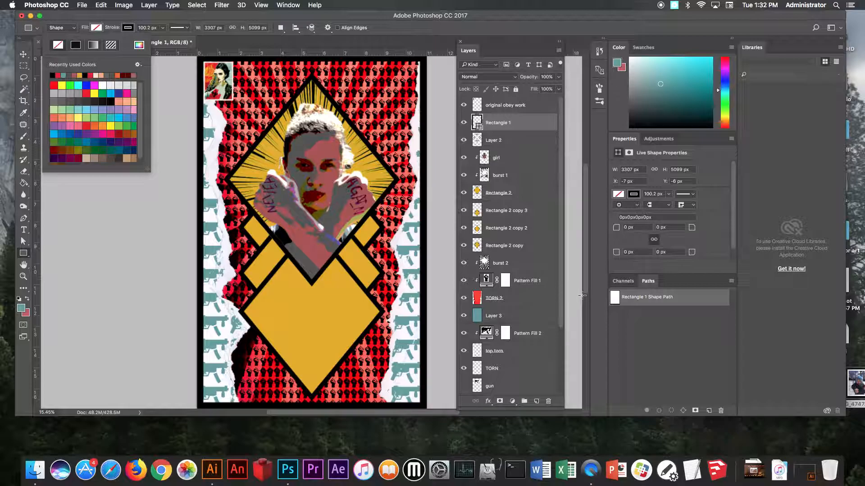
left_click(163, 28)
mouse_move(163, 40)
left_mouse_down()
mouse_move(148, 40)
mouse_move(160, 41)
left_mouse_up()
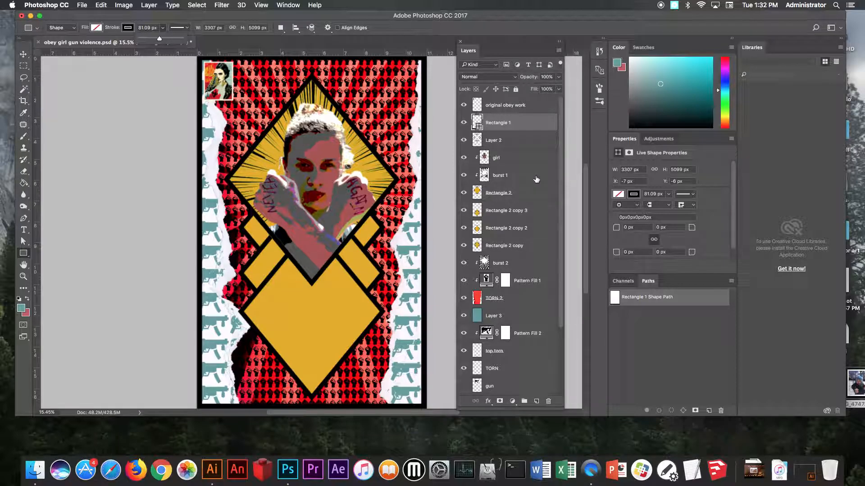
- Delete the gun layer near the bottom of the layer stack
scroll(531, 184, "down", 5)
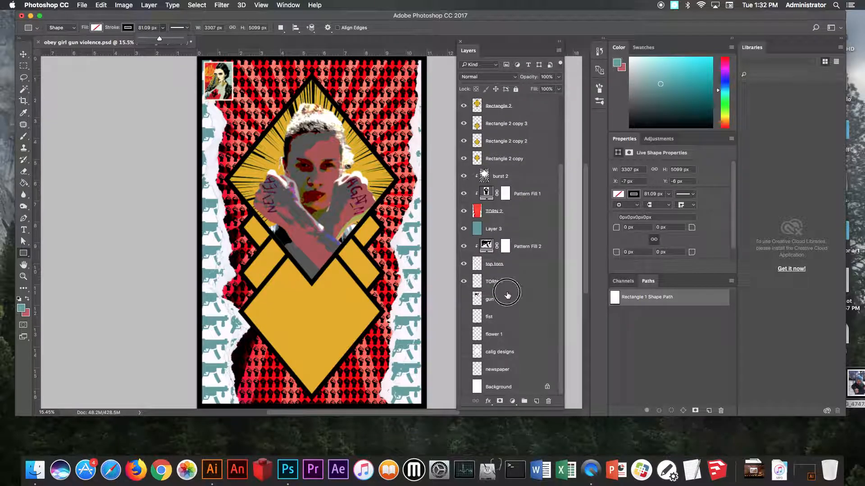
left_click(497, 303)
left_click_drag(516, 303, 548, 400)
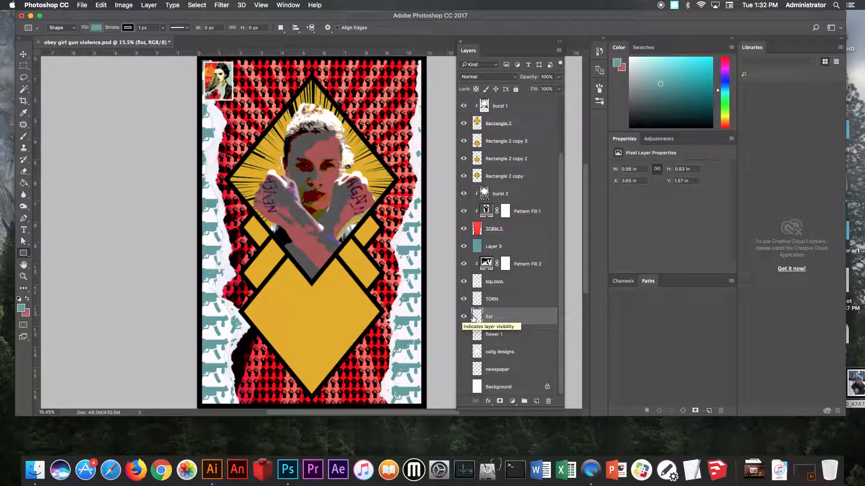
- Enlarge the fist to about 3.08 x 4.54 in over the lowest diamond and move its layer directly below Rectangle 2
key("super+t")
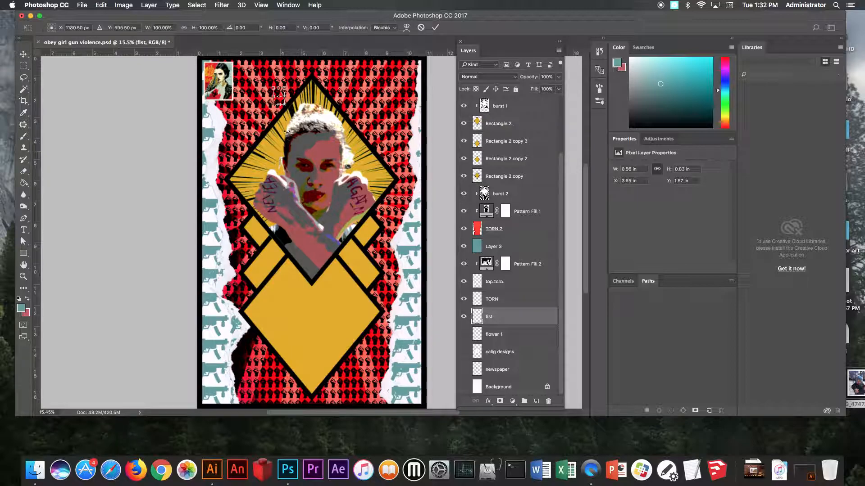
left_click_drag(288, 110, 336, 340)
key("Return")
key("u")
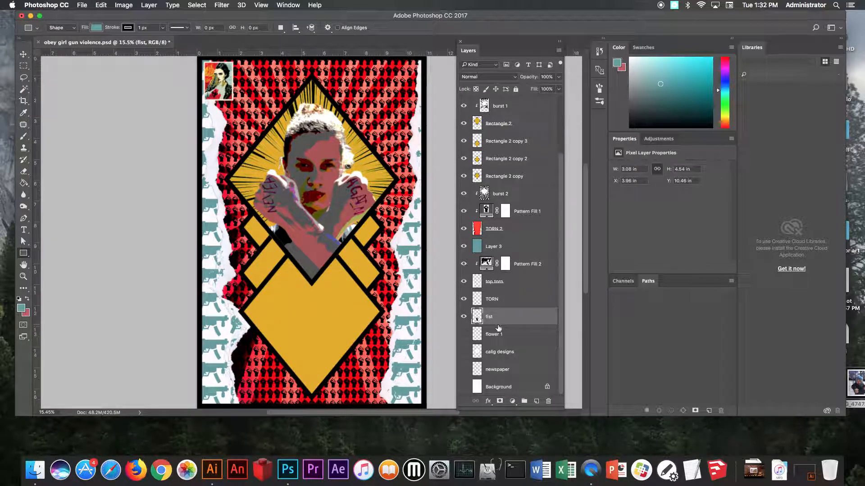
left_click_drag(517, 313, 515, 133)
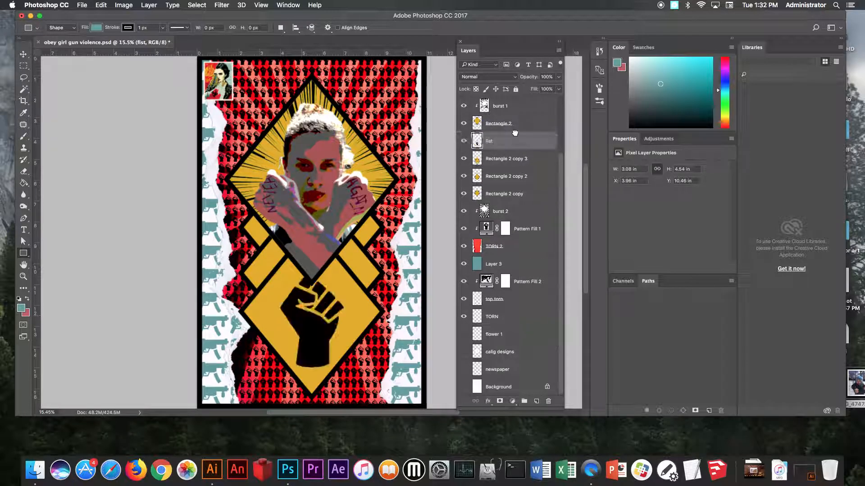
- Scale the fist up to about 4.19 x 6.17 in and reposition it so the wrist meets the poster's lower edge
key("v")
left_click_drag(311, 330, 310, 371)
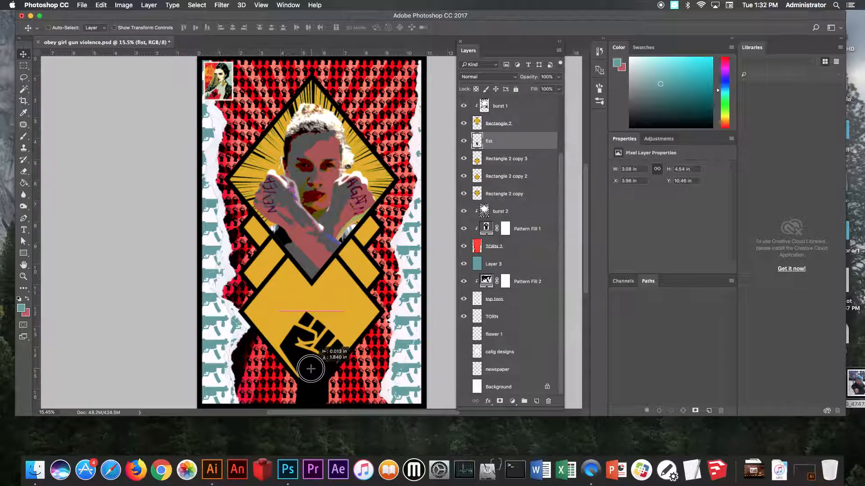
key("ctrl+t")
left_click_drag(346, 319, 355, 300)
left_click_drag(327, 349, 328, 335)
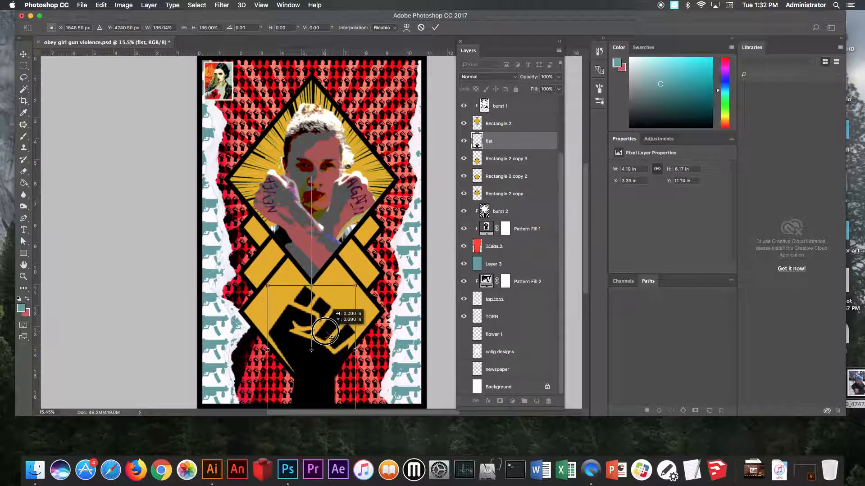
key("Return")
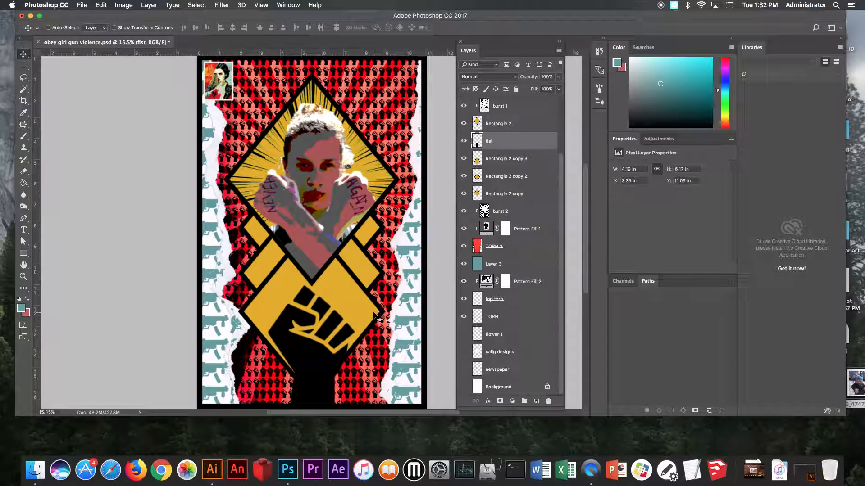
key("shift+Left")
key("shift+Left")
key("shift+Left")
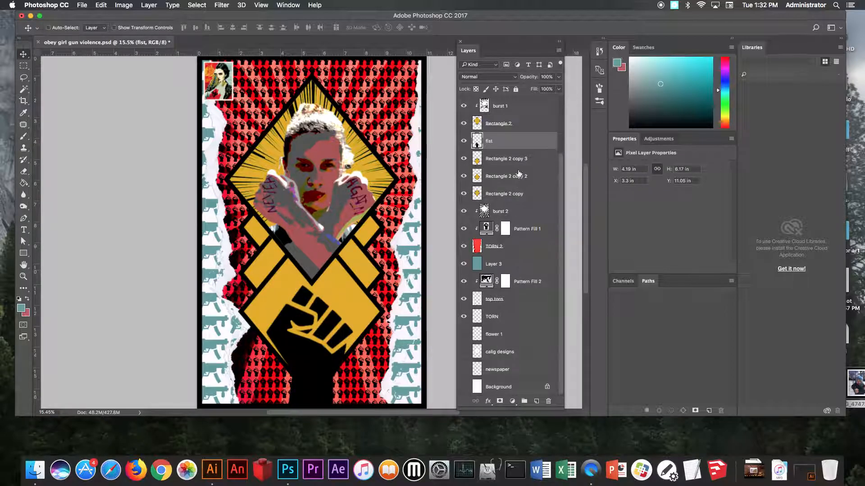
- Fill the black wrist, thumb and finger areas of the fist with the muted blue foreground color
mouse_move(23, 183)
left_mouse_down()
mouse_move(55, 183)
mouse_move(60, 194)
left_mouse_up()
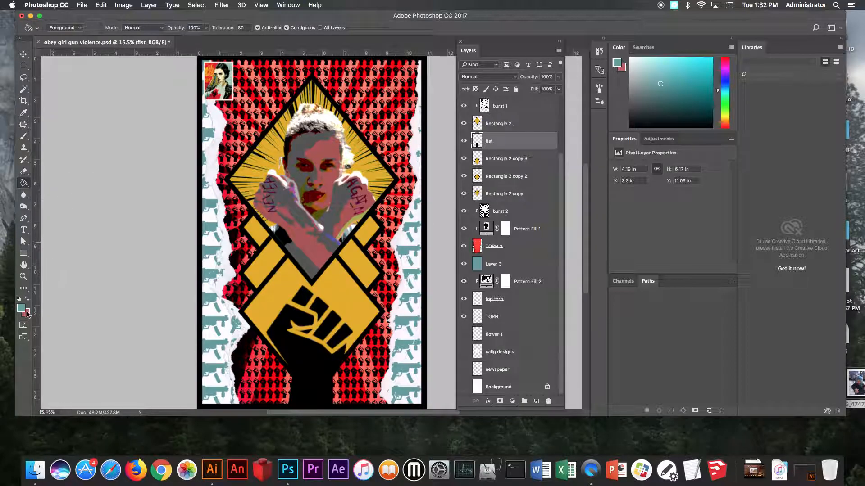
left_click(297, 374)
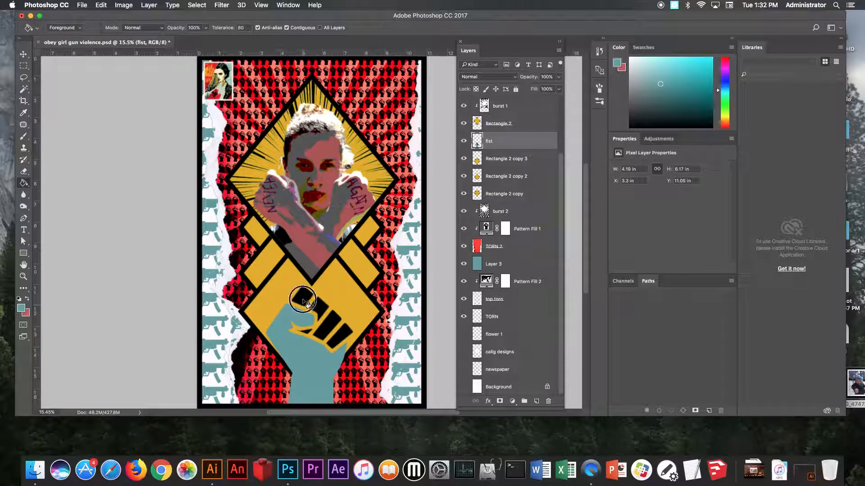
left_click(319, 306)
left_click(333, 321)
left_click(343, 335)
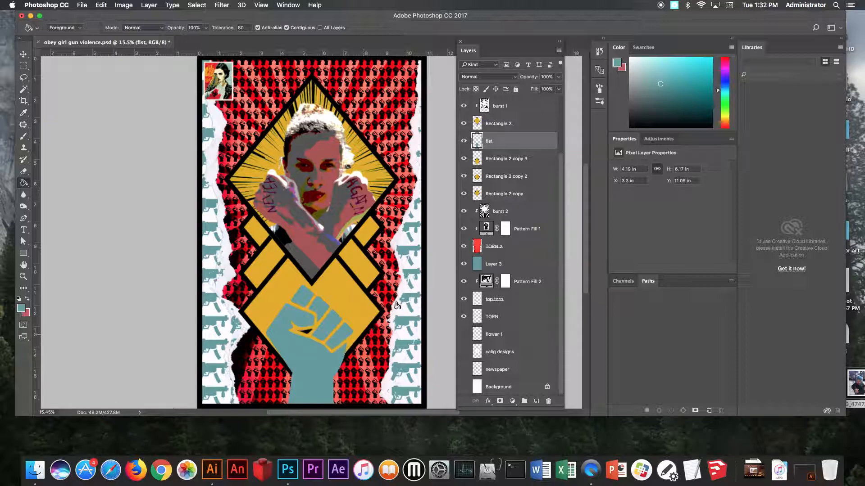
left_click(310, 334)
- Sample the bright red from the original obey artwork and fill every part of the fist with it
left_click(21, 308)
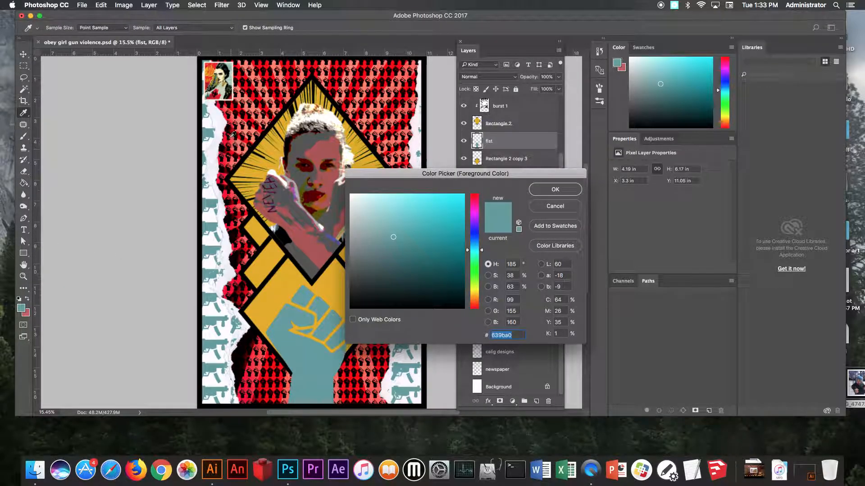
scroll(206, 70, "up", 10)
left_click(264, 62)
left_click(555, 189)
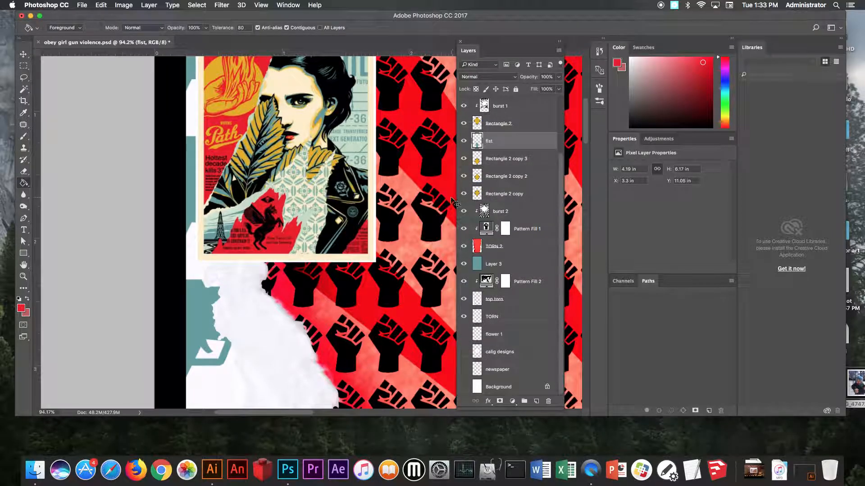
key("super+0")
left_click(309, 355)
left_click(313, 305)
left_click(307, 332)
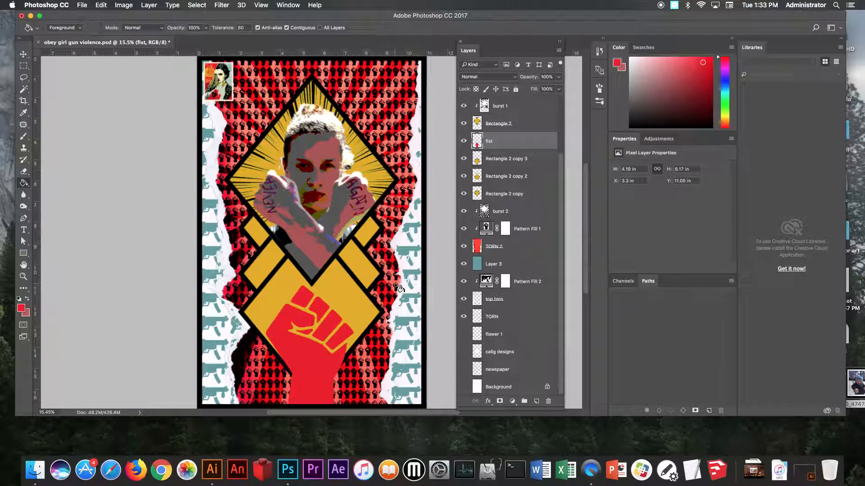
- Show the flower 1 layer at the top of the layer stack and move the flower over the girl's portrait
left_click(501, 335)
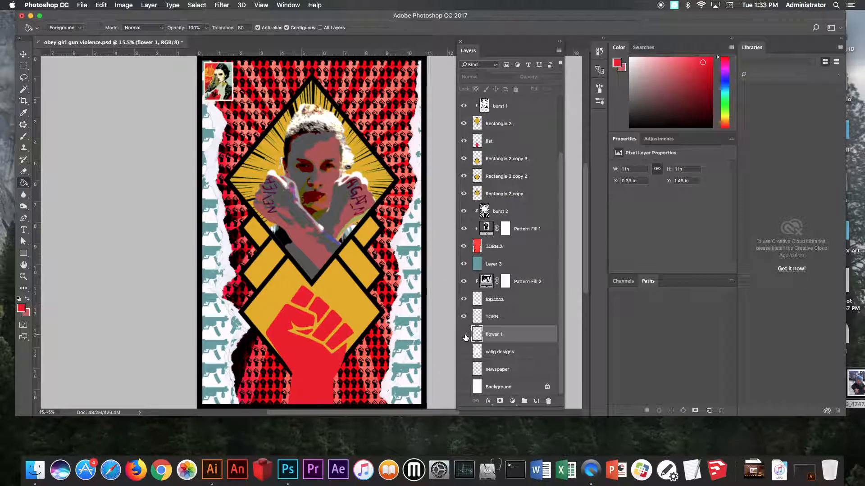
left_click(464, 335)
left_click_drag(505, 331, 511, 87)
left_click_drag(510, 87, 512, 98)
key("v")
mouse_move(219, 107)
left_mouse_down()
mouse_move(276, 191)
mouse_move(311, 213)
mouse_move(185, 137)
left_mouse_up()
- Select all white areas of the flower 1 layer with the Magic Wand and Similar, delete them and deselect
scroll(293, 208, "up", 10)
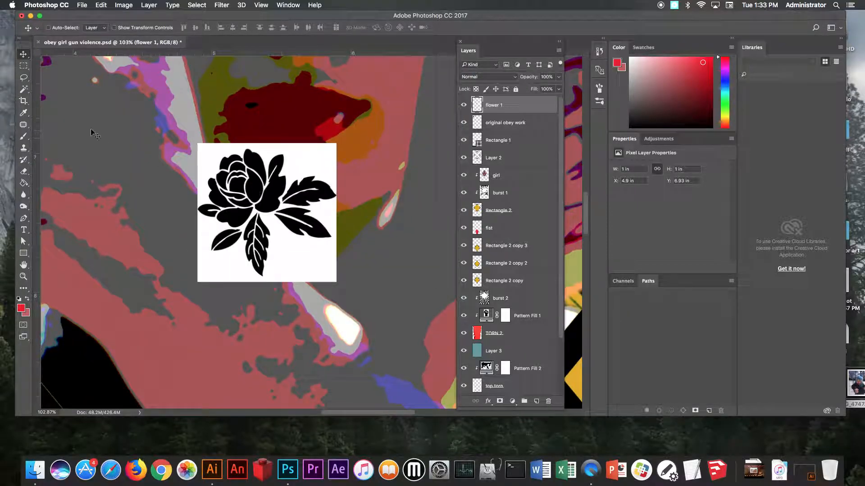
left_click(24, 89)
left_click(305, 158)
right_click(305, 158)
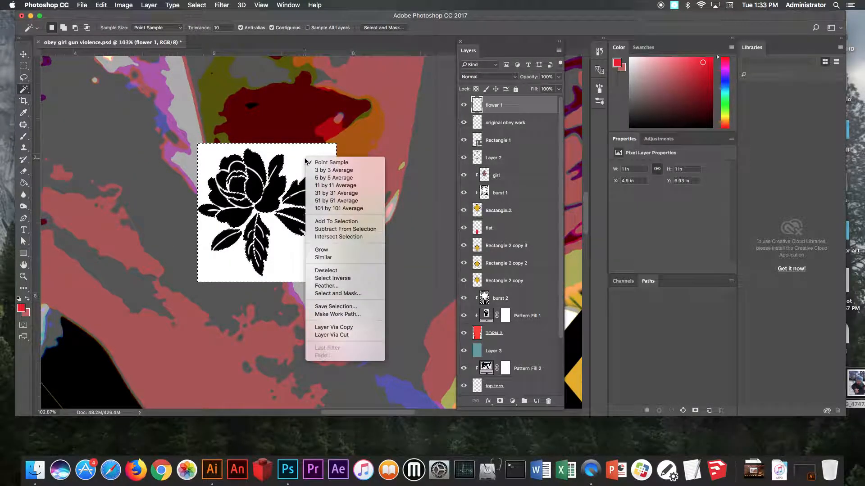
left_click(329, 257)
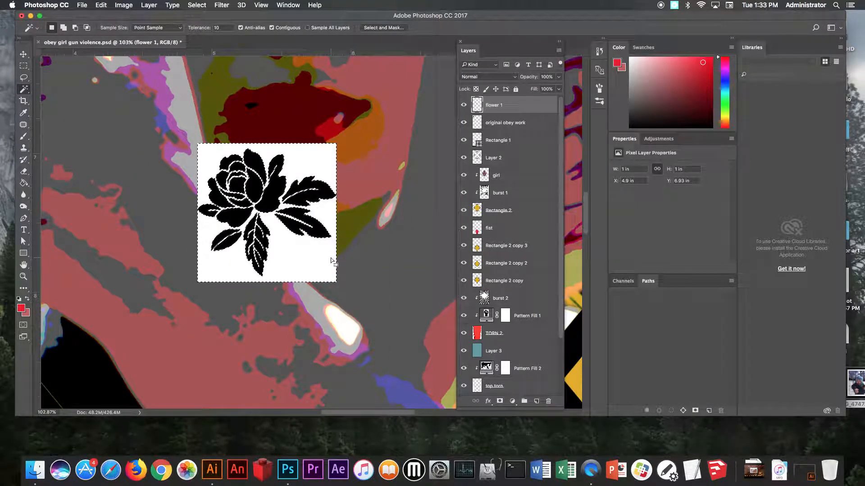
key("Delete")
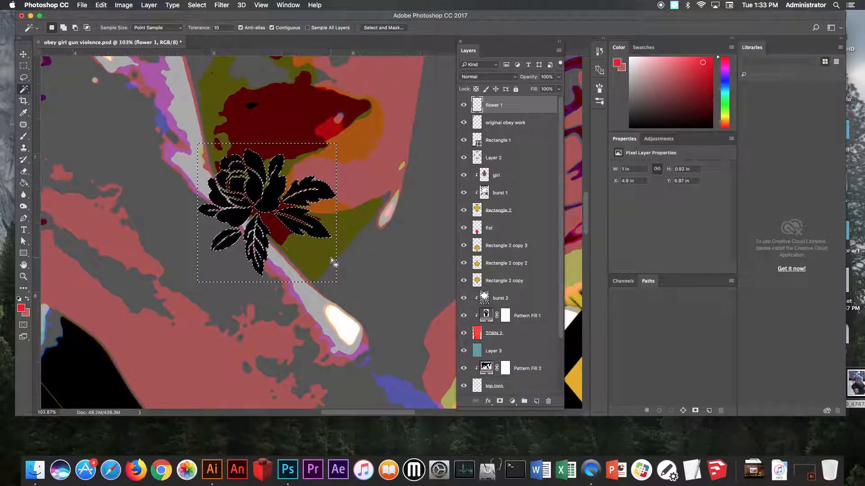
key("super+d")
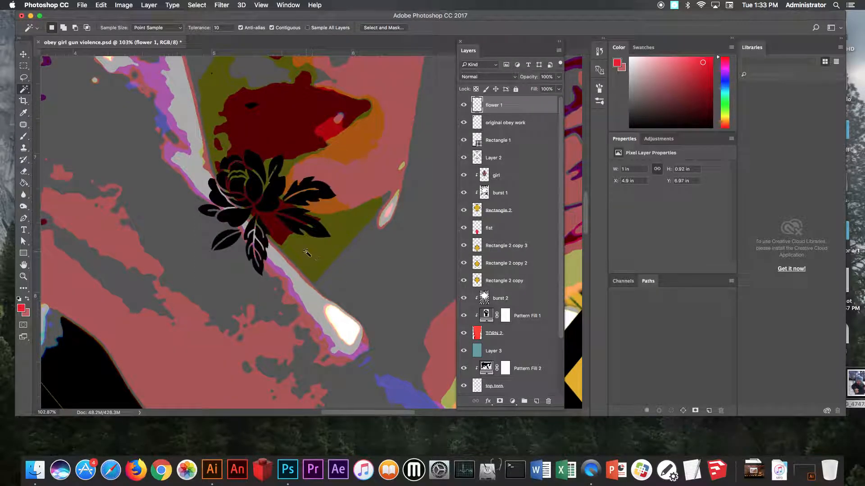
- Move the flower onto the red fist's wrist and enlarge it to about 2.95 x 2.71 in
key("v")
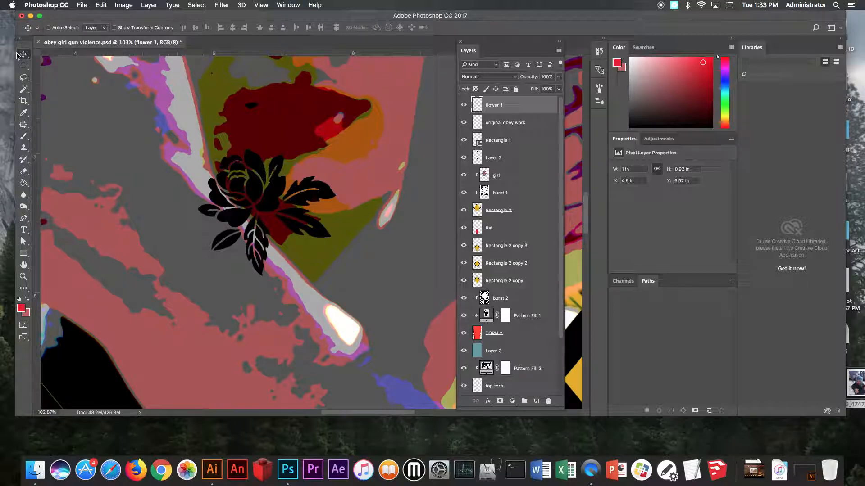
left_click_drag(248, 176, 199, 160)
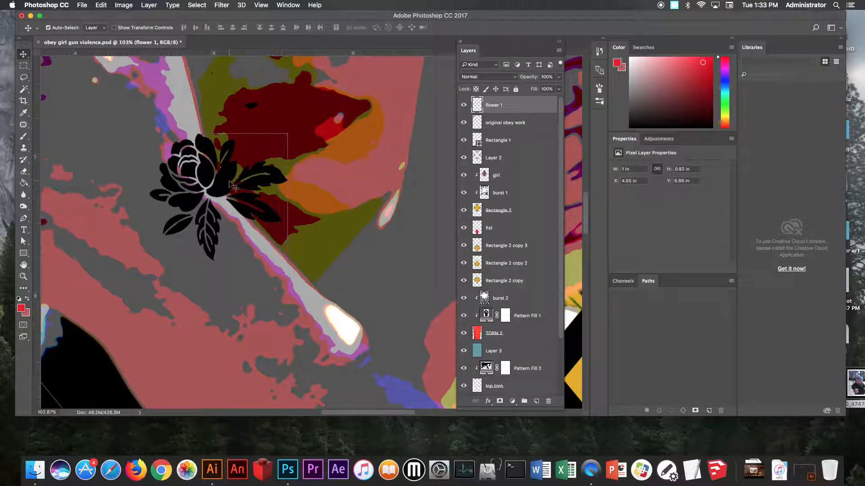
key("super+0")
left_click_drag(300, 205, 312, 381)
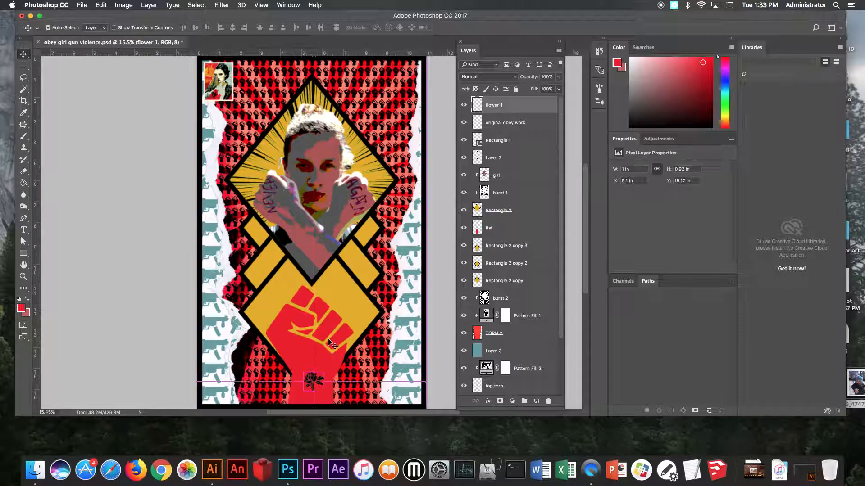
key("super+t")
mouse_move(325, 371)
left_mouse_down()
mouse_move(348, 351)
mouse_move(317, 367)
left_mouse_up()
key("Return")
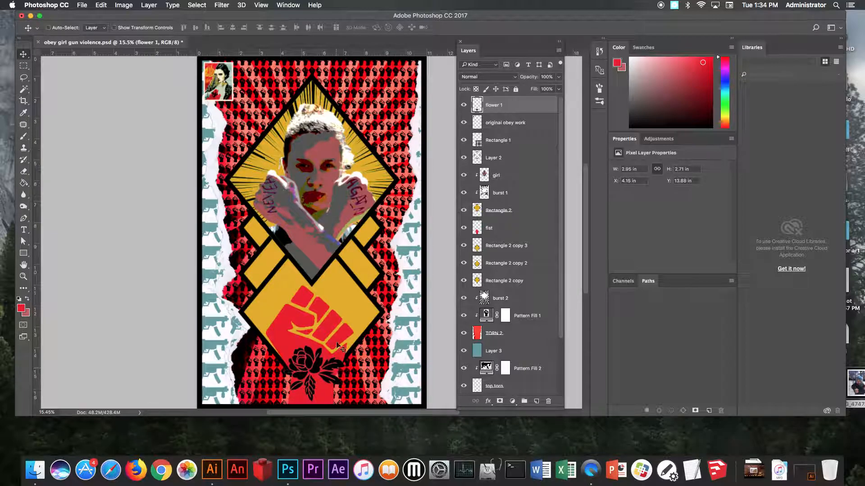
- Show the calig designs layer and move it to the top of the layer stack
scroll(506, 358, "down", 4)
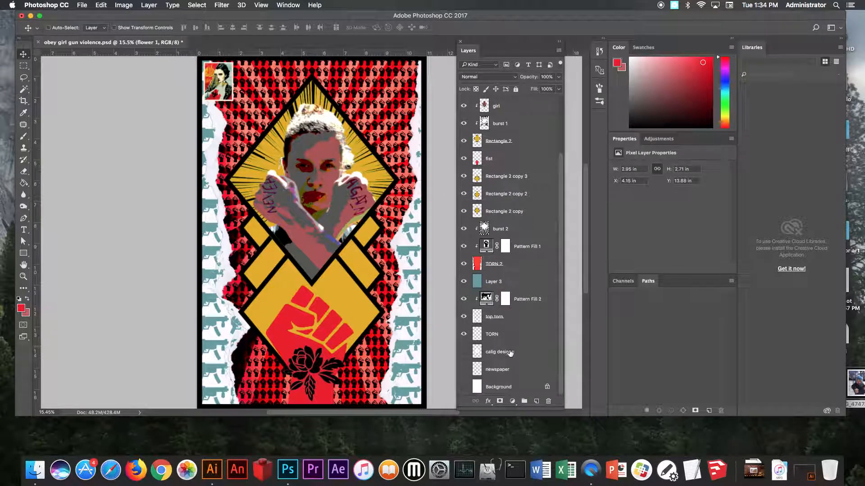
left_click(495, 352)
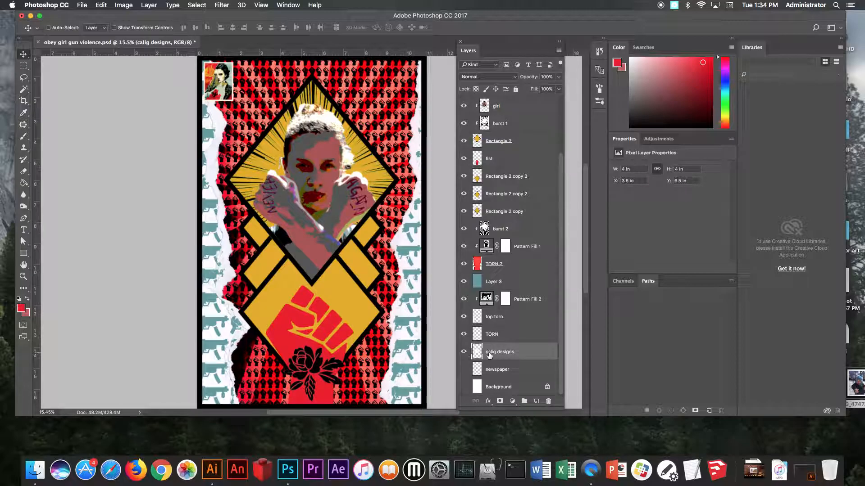
left_click_drag(525, 349, 529, 101)
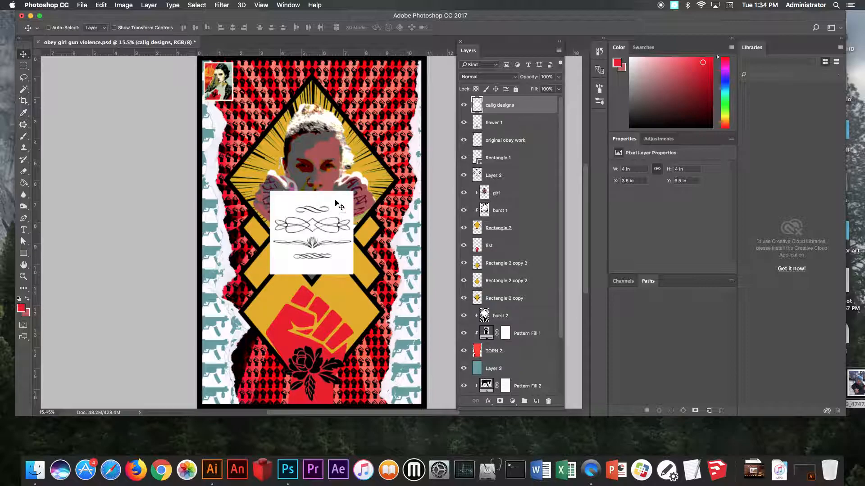
- Marquee-select the wide third ornament in the calig designs layer and copy it to a new layer
left_click(24, 66)
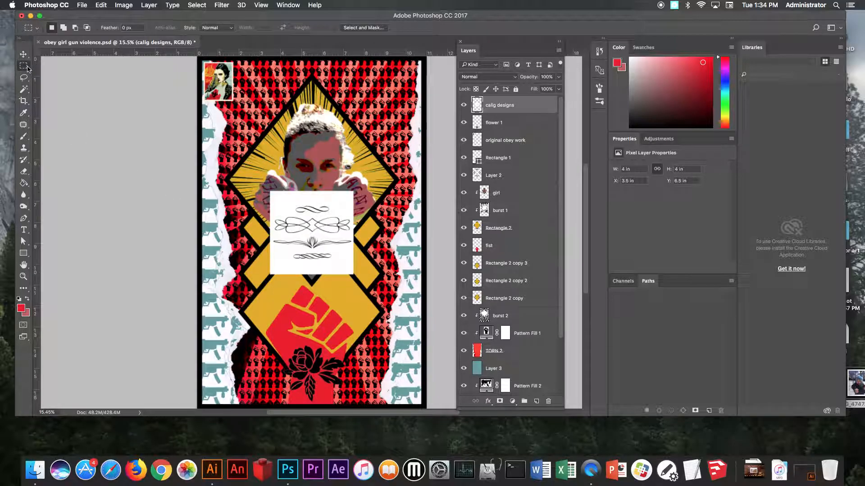
scroll(347, 269, "down", 2)
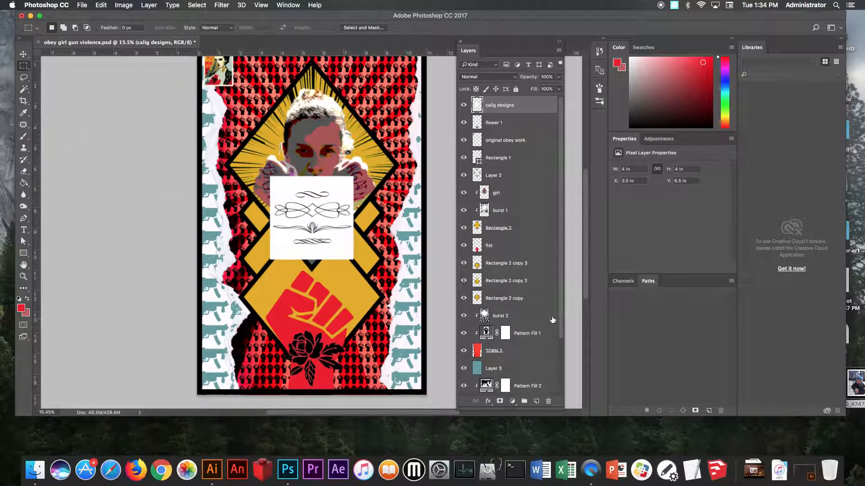
scroll(552, 319, "down", 4)
left_click_drag(272, 177, 255, 229)
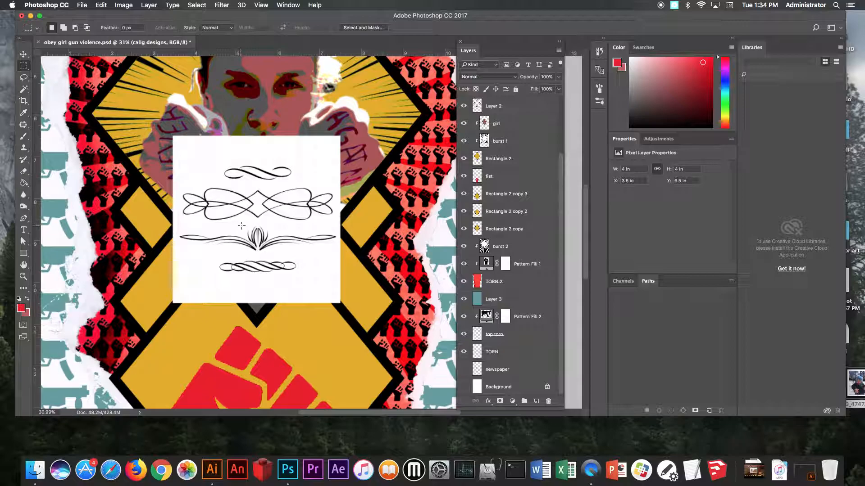
left_click_drag(162, 221, 351, 252)
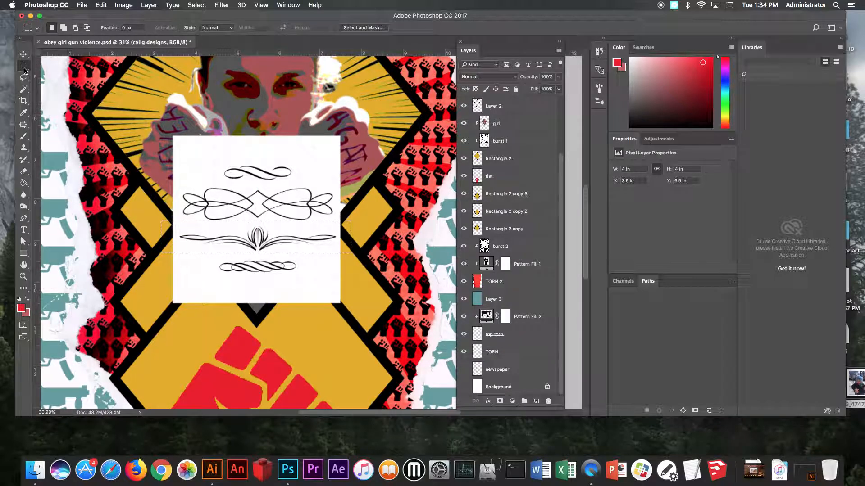
left_click_drag(257, 243, 257, 245)
right_click(266, 239)
left_click(326, 309)
- Delete the calig designs layer and make the layer with the copied ornament active
left_click(510, 124)
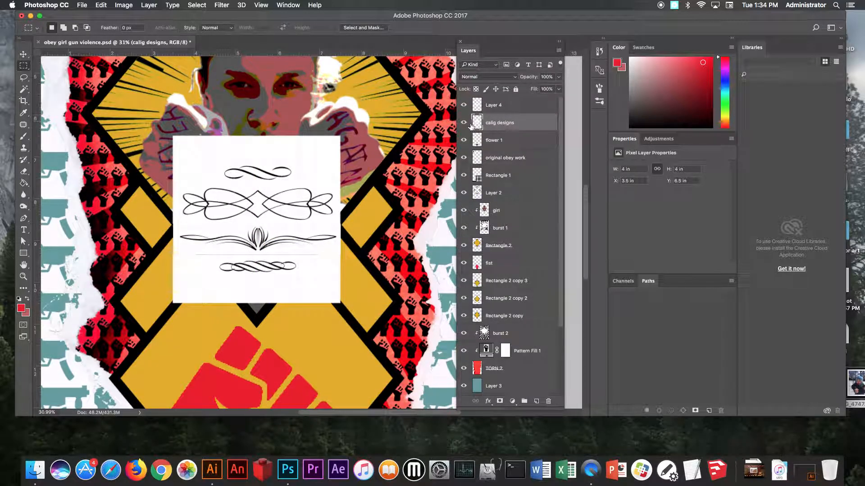
left_click(465, 123)
left_click(464, 123)
left_click(465, 122)
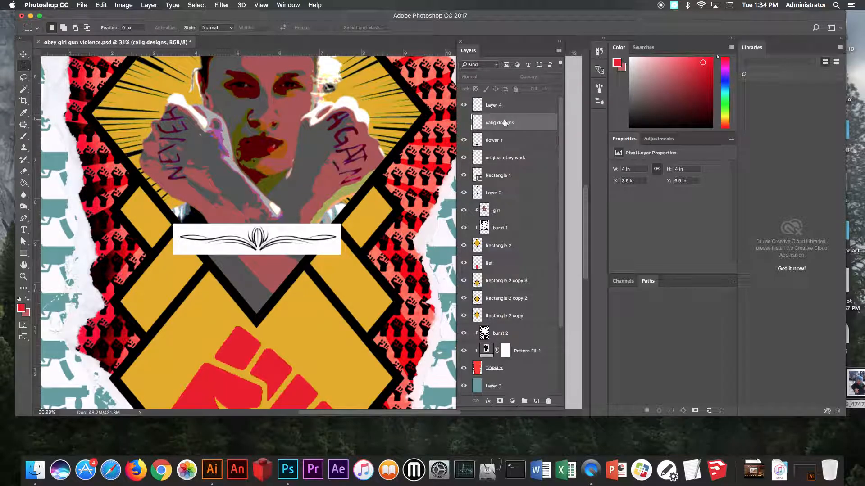
left_click_drag(528, 123, 548, 400)
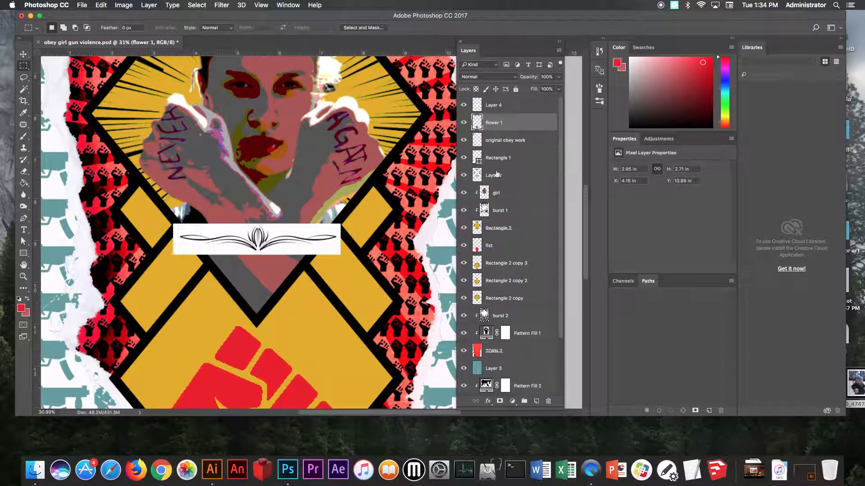
left_click(499, 104)
left_click(464, 105)
left_click(465, 105)
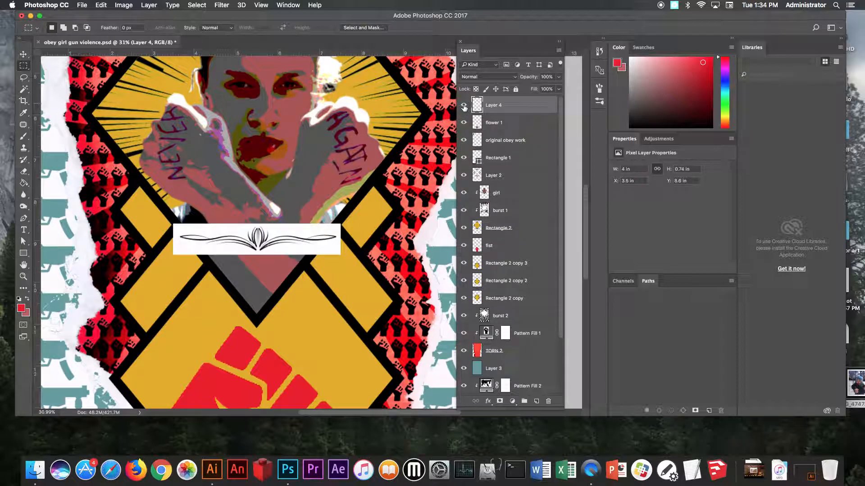
left_click(23, 88)
left_click(225, 219)
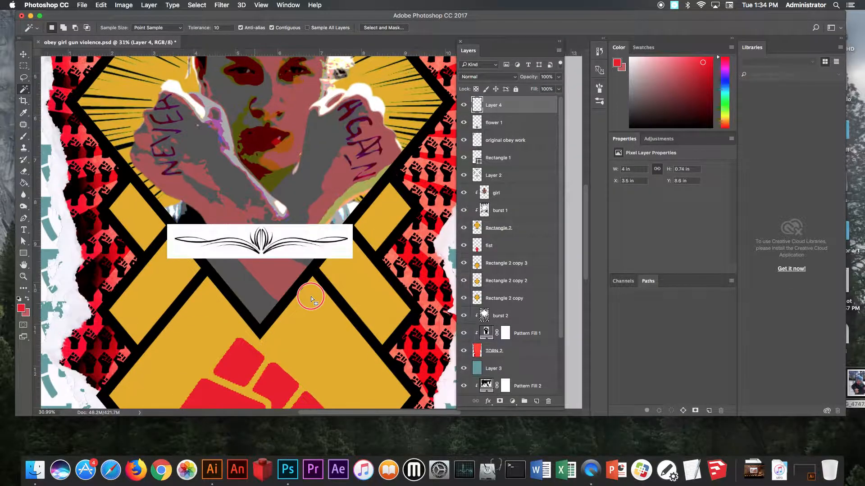
scroll(311, 296, "up", 5)
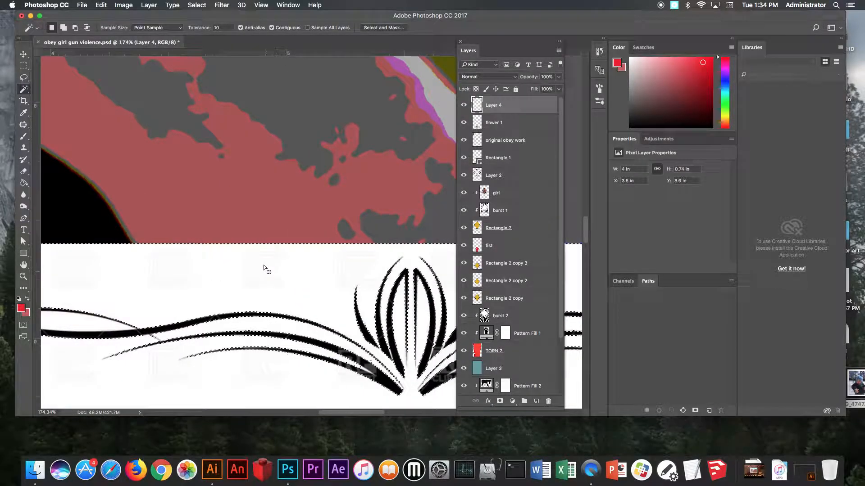
key("super+d")
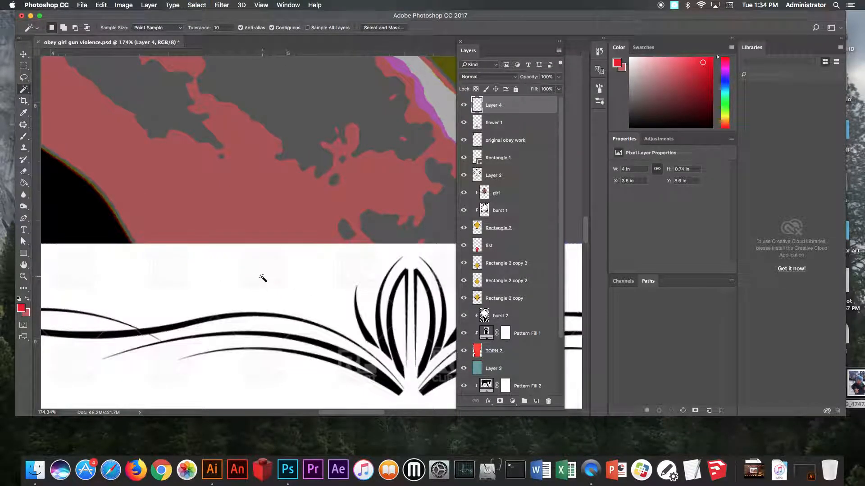
- Apply a Threshold adjustment with a raised level to the ornament layer
left_click(123, 5)
mouse_move(148, 30)
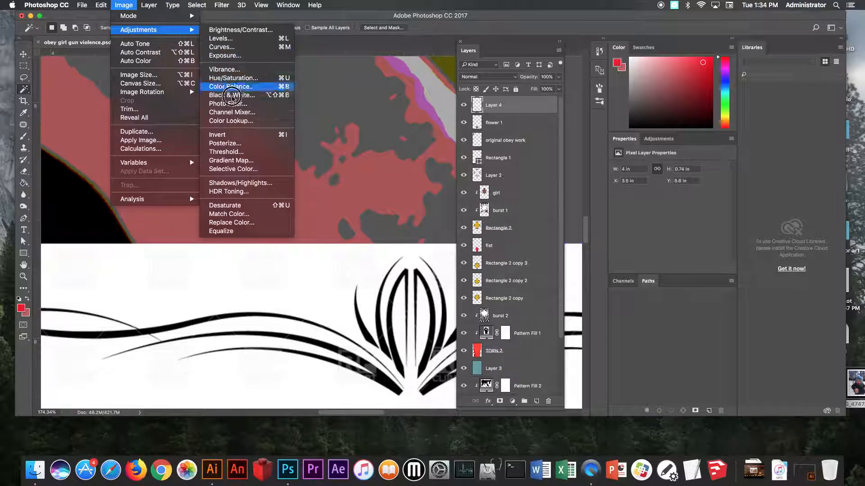
left_click(235, 152)
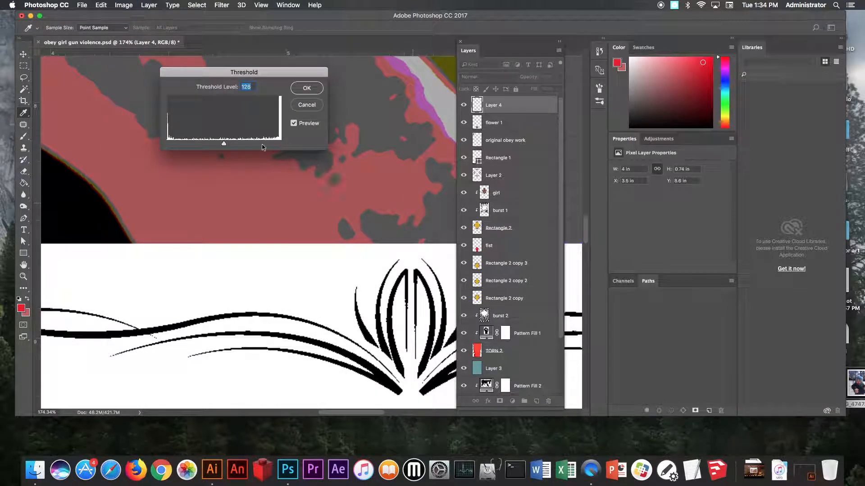
left_click_drag(252, 144, 252, 144)
left_click(321, 89)
- Select all white areas around the ornament with the Magic Wand and Similar, delete them and deselect
key("w")
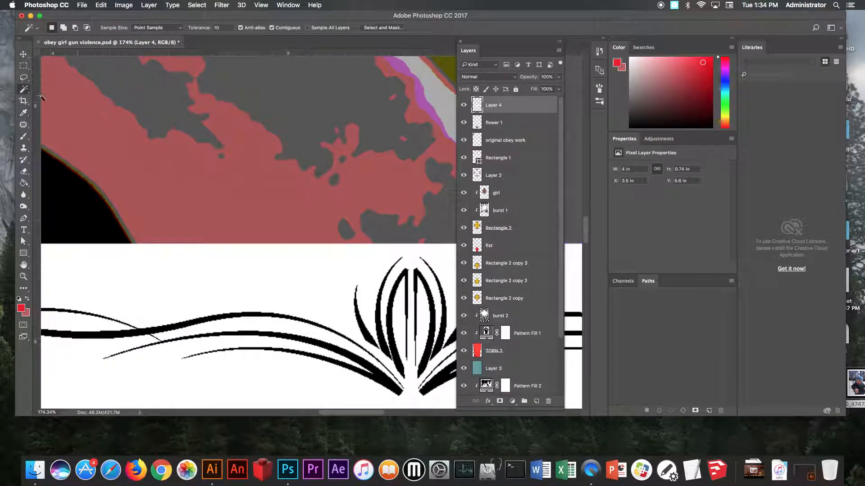
right_click(263, 276)
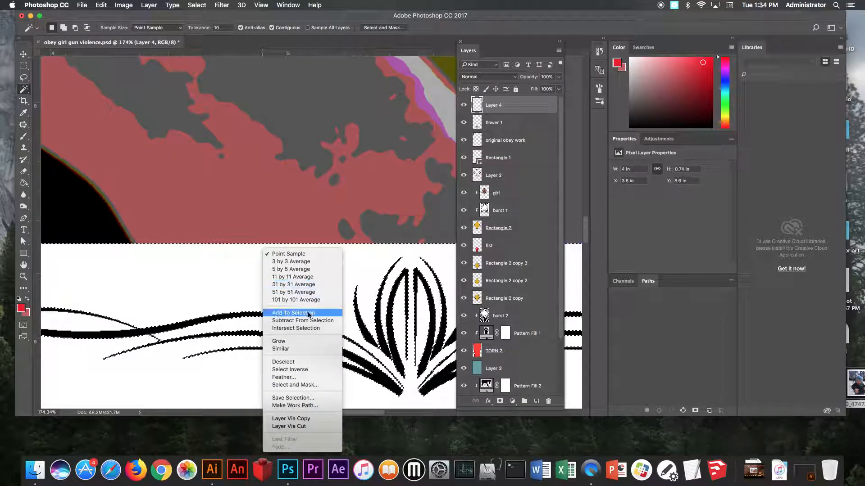
left_click(304, 349)
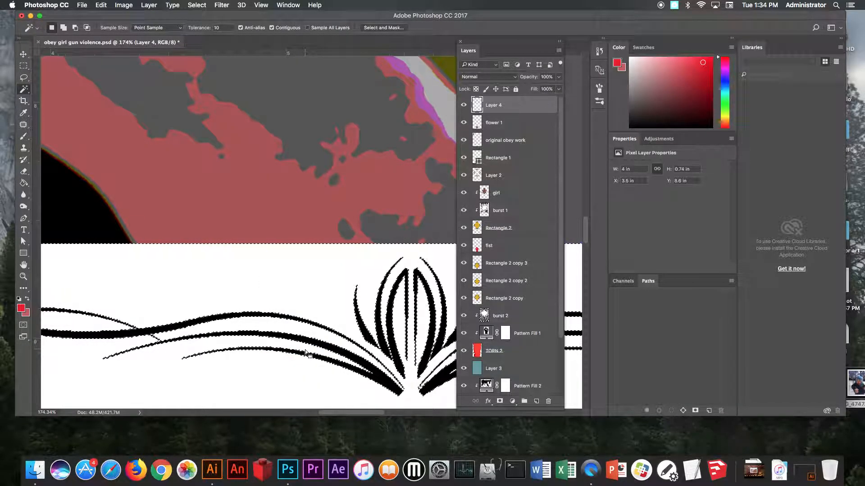
key("Delete")
key("super+d")
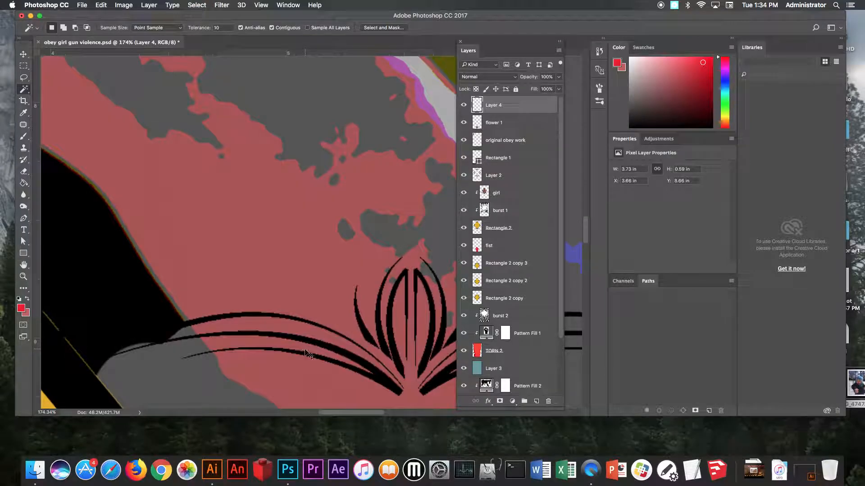
- Move the ornament down onto the yellow diamond over the top of the fist, to about Y 11.09 in
key("super+0")
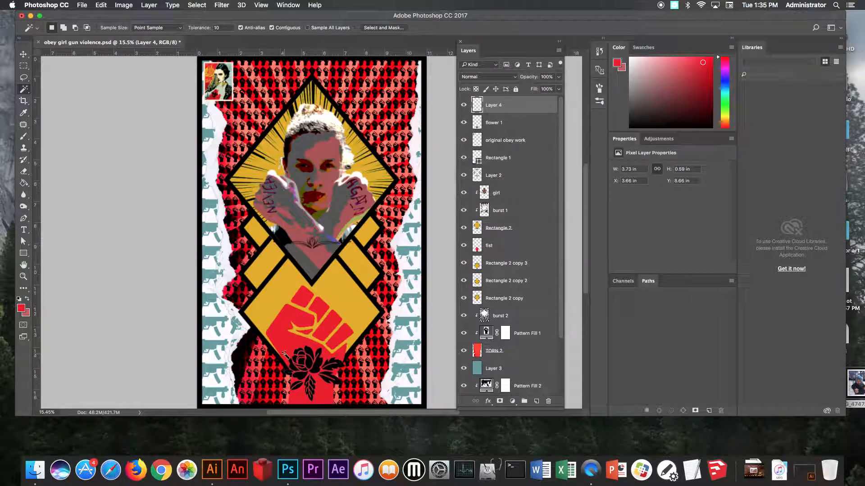
key("v")
mouse_move(317, 255)
left_mouse_down()
mouse_move(321, 360)
mouse_move(342, 270)
mouse_move(327, 76)
mouse_move(314, 299)
left_mouse_up()
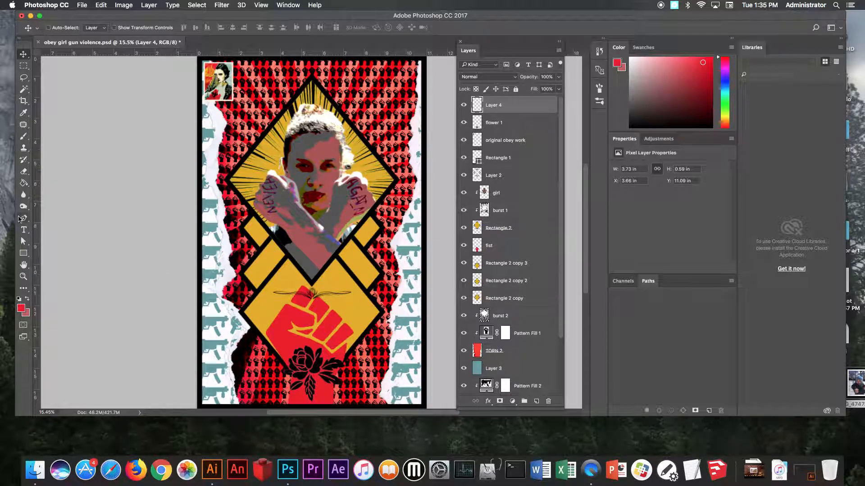
- Switch to Chrome, search Google for obey artist and show the image results
left_click(157, 476)
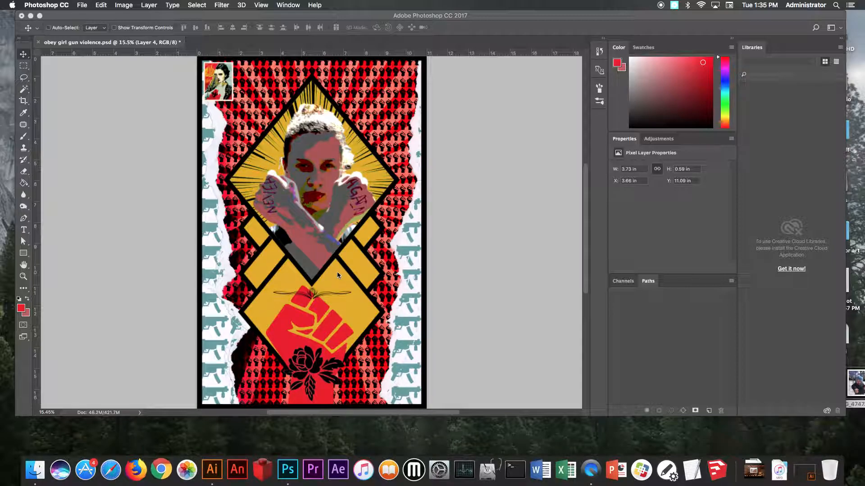
key("F7")
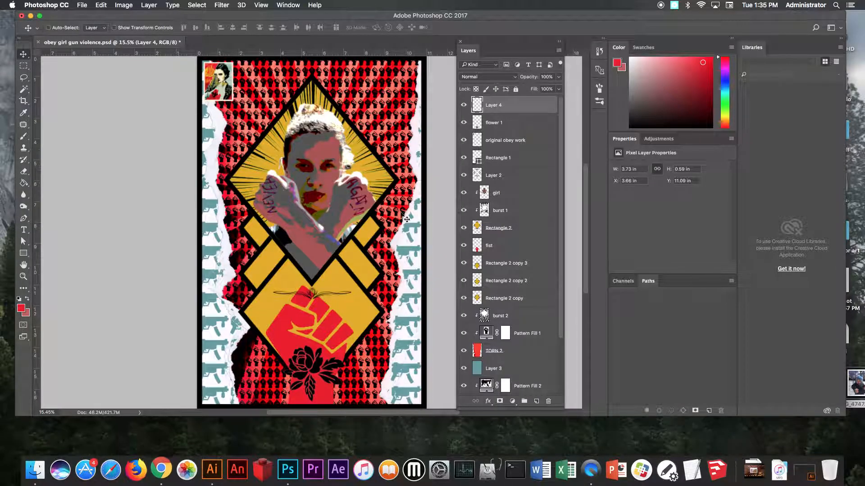
left_click(23, 252)
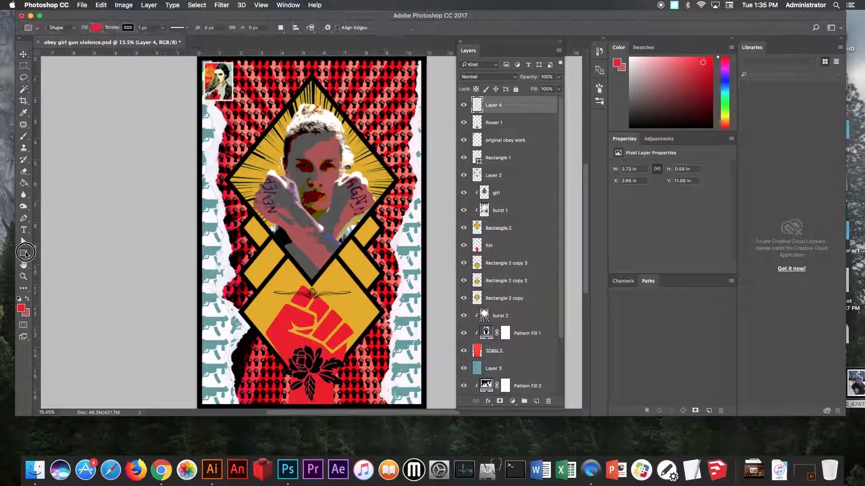
left_click(58, 251)
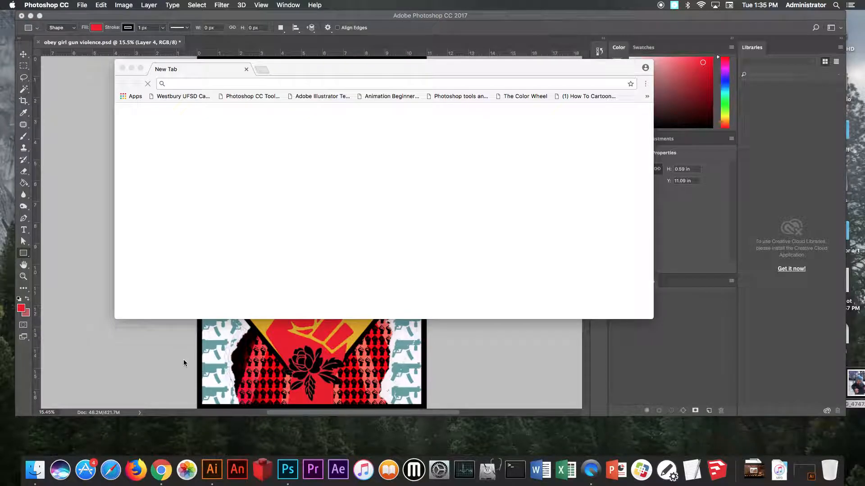
left_click(90, 219)
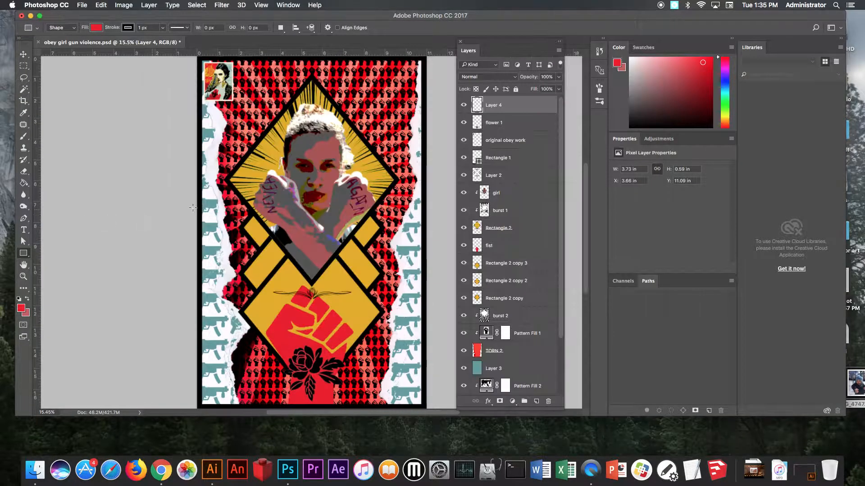
left_click_drag(231, 16, 250, 274)
left_click(271, 169)
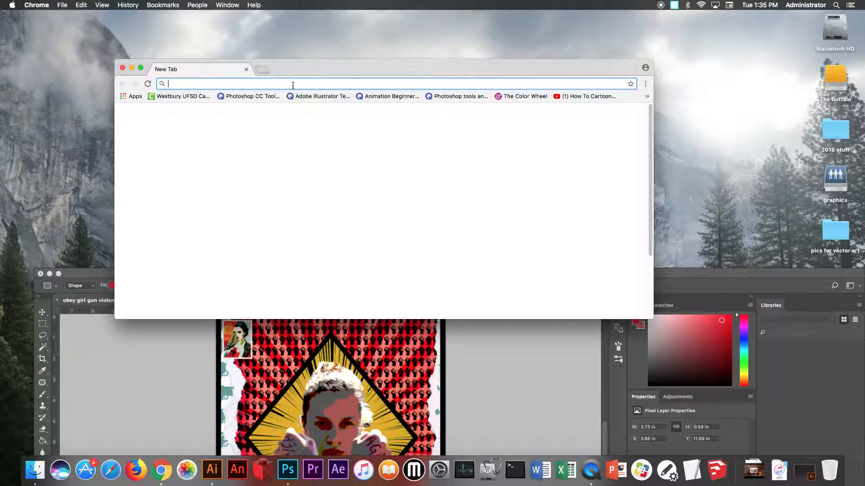
type("obey art")
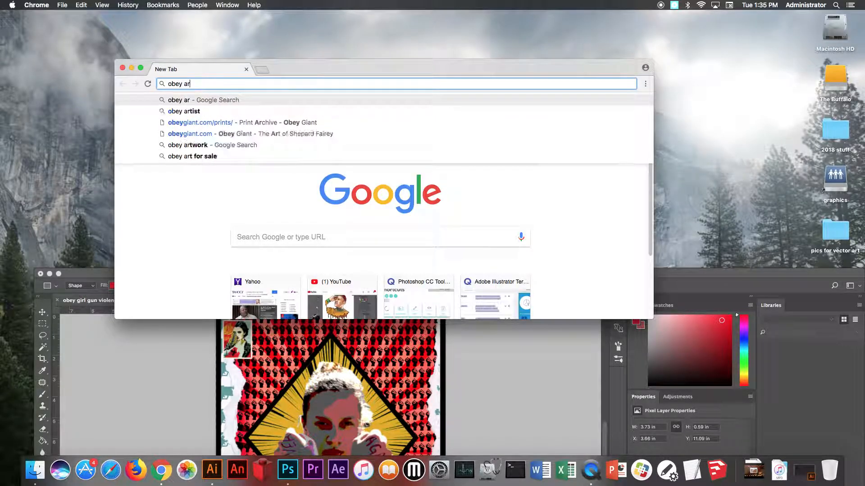
key("Return")
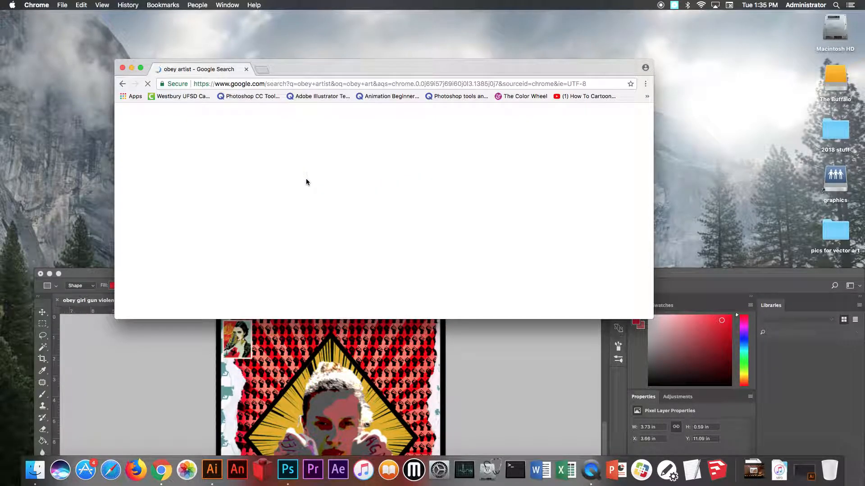
left_click(260, 151)
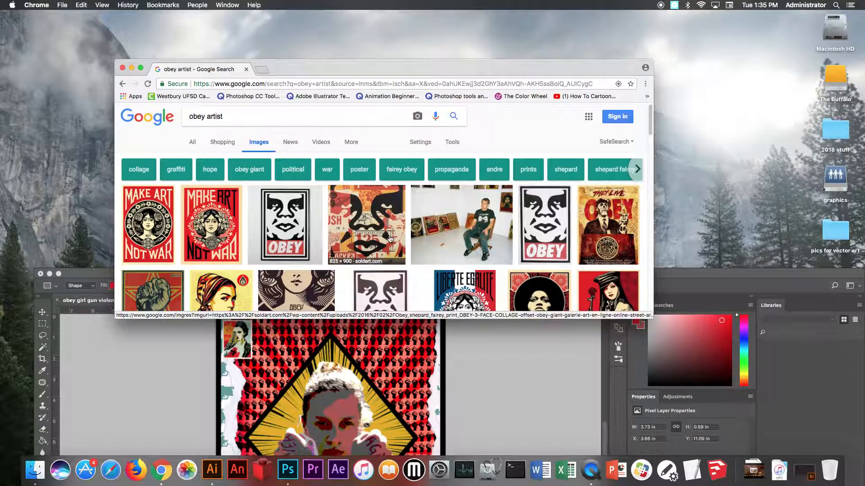
- Browse the obey artist images and preview the Lotus Woman print to study its lower text banner
scroll(387, 236, "down", 5)
scroll(387, 235, "down", 5)
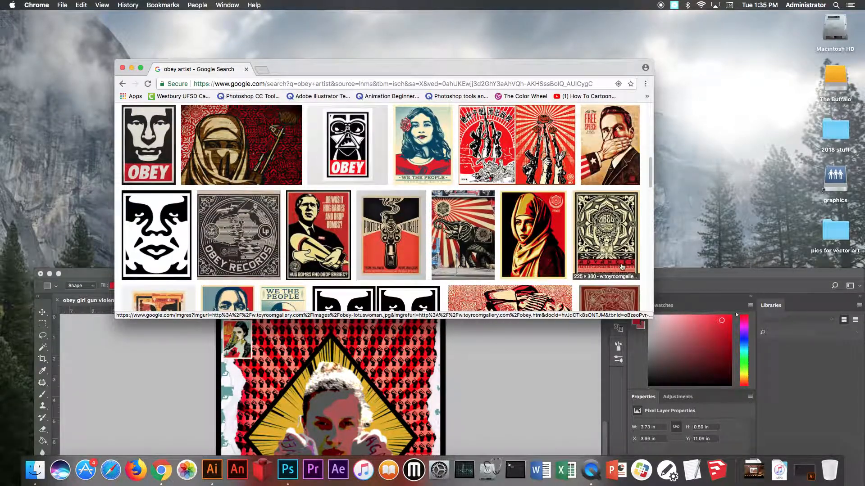
left_click(611, 243)
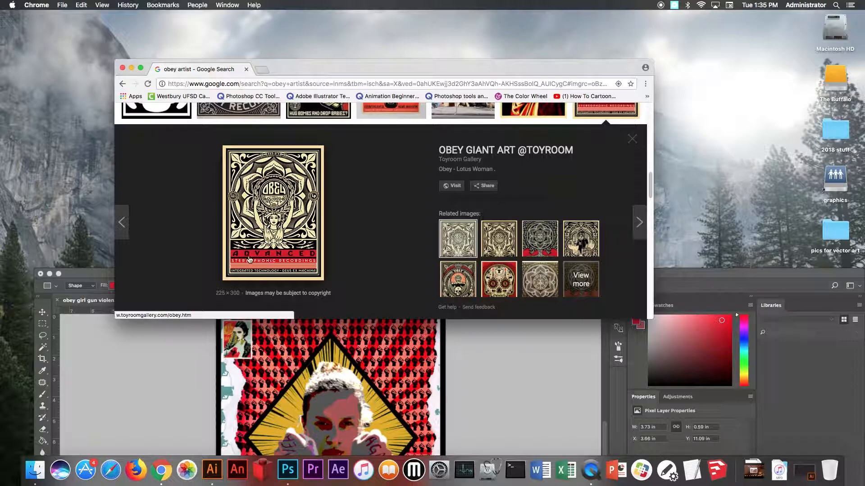
- Switch back to Photoshop, move its window up to full view and select the Rectangle tool
left_click(184, 379)
left_click_drag(307, 273, 296, 4)
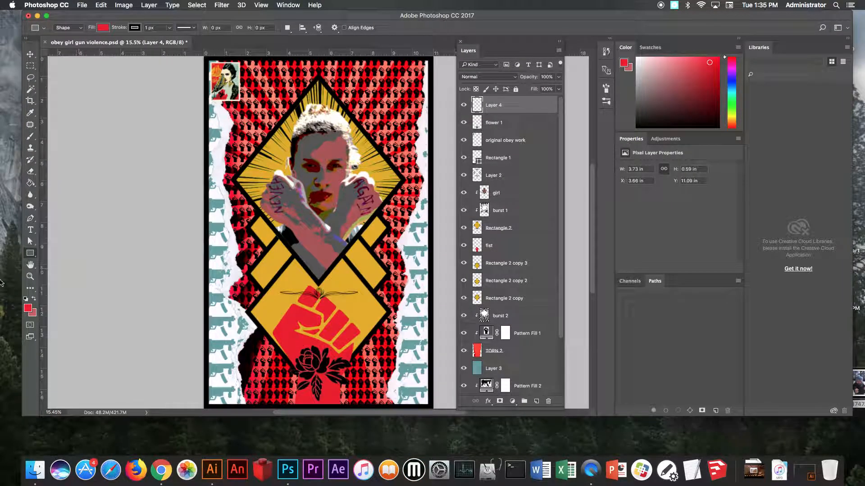
left_click_drag(26, 253, 74, 251)
- Set the rectangle fill to the golden yellow sampled from the small original Obey artwork in the poster's corner
left_click(103, 28)
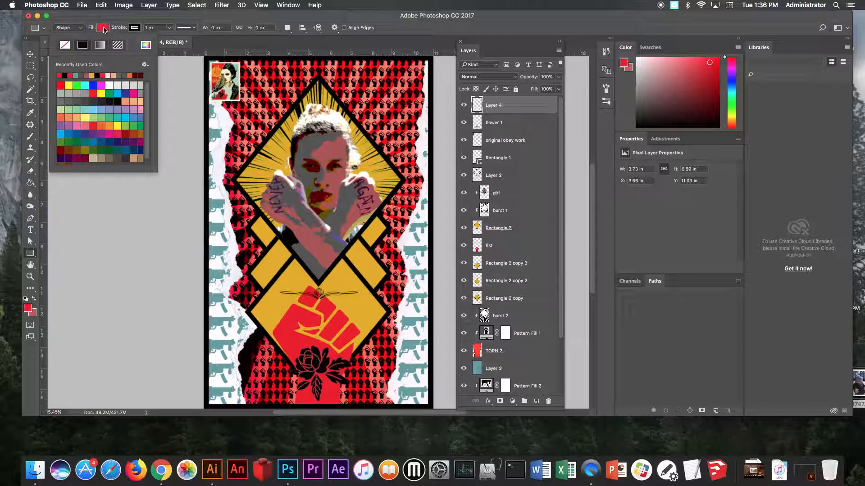
left_click(146, 45)
left_click_drag(210, 80, 319, 189)
left_click_drag(271, 112, 190, 201)
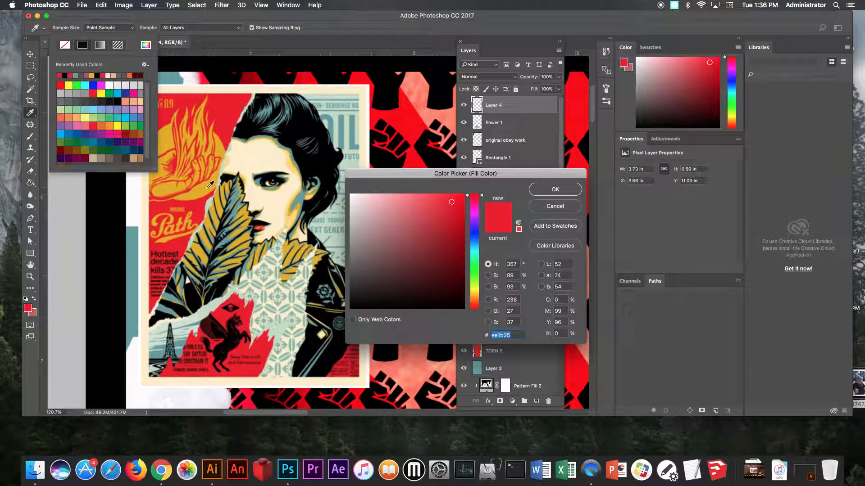
left_click(208, 188)
left_click(554, 190)
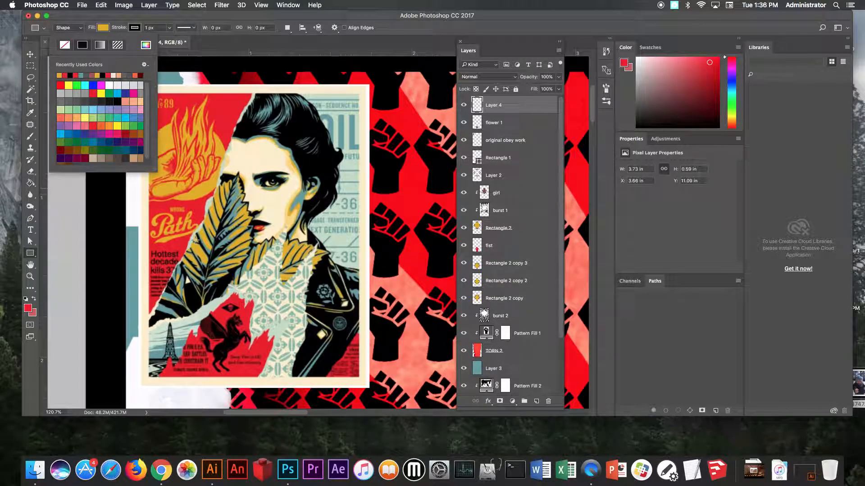
left_click(304, 227, "alt")
left_click(304, 227, "alt")
left_click(304, 228, "alt")
left_click(303, 227, "alt")
left_click_drag(387, 306, 274, 163)
left_click(273, 164, "alt")
left_click(274, 164, "alt")
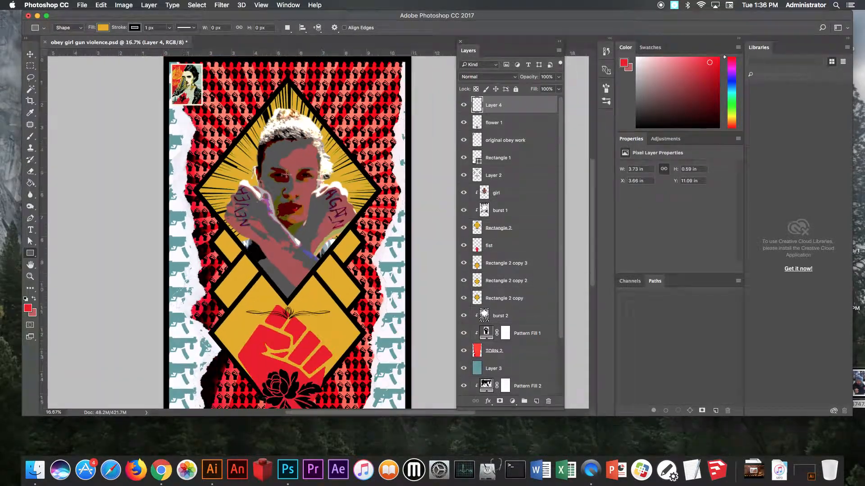
- Draw a gold rectangle about 3603 by 804 px across the poster's bottom and place its layer beneath the black border layer Rectangle 1
left_click(278, 169)
left_click(402, 238)
key("super+minus")
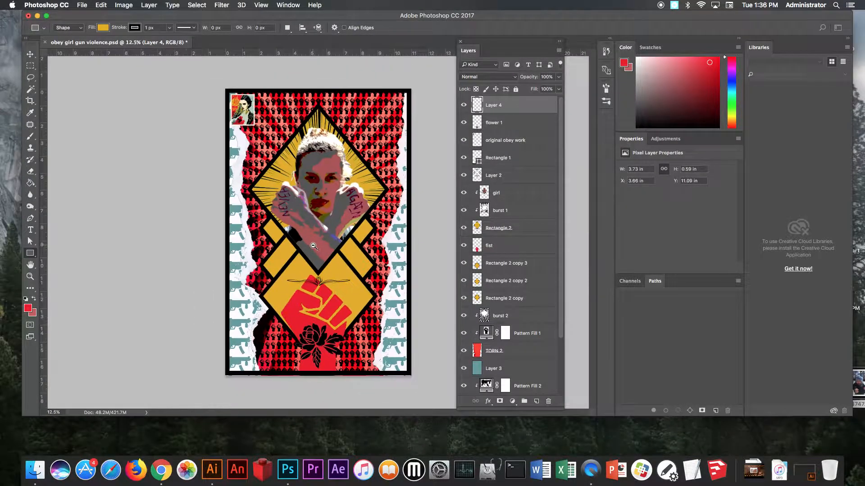
left_click_drag(218, 334, 422, 380)
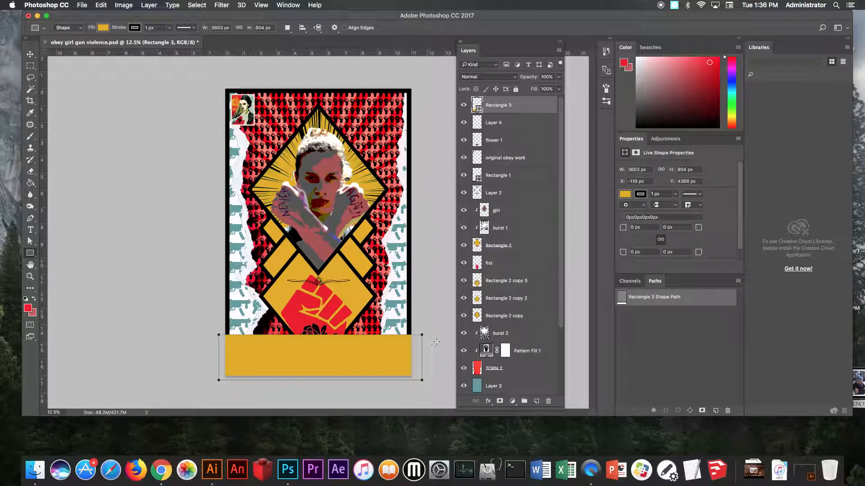
left_click_drag(529, 111, 529, 187)
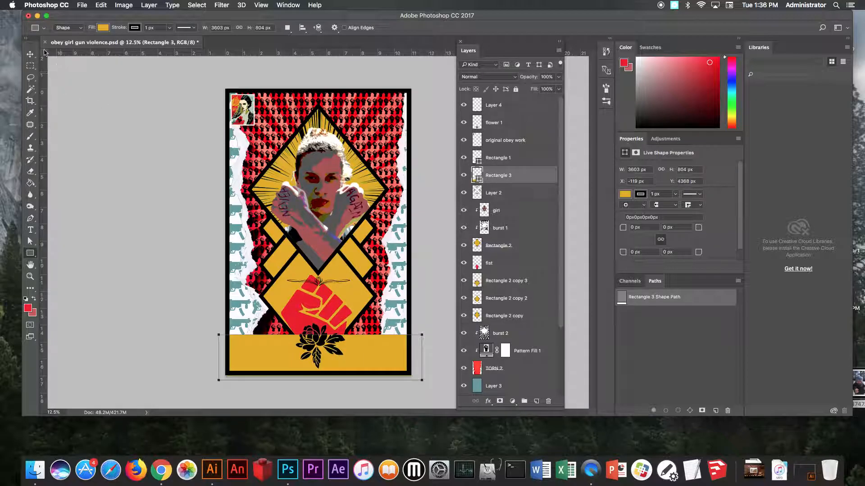
- Duplicate the gold band and place the copy across the poster's top edge
left_click(31, 53)
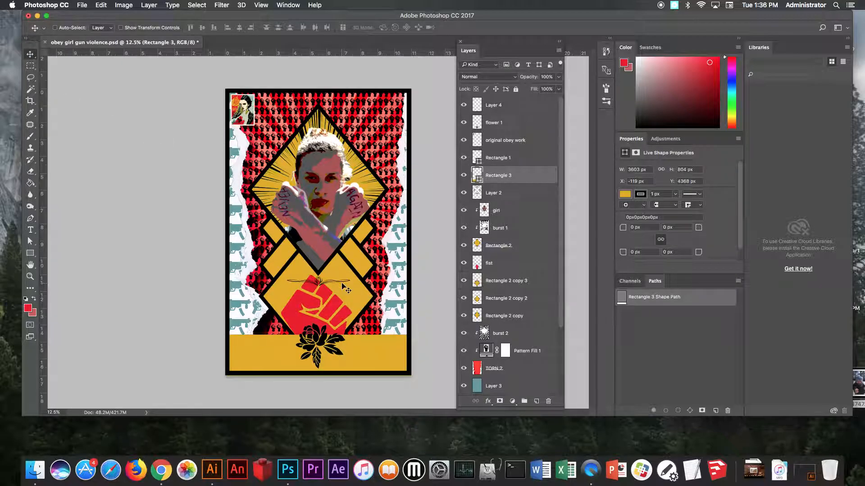
left_click_drag(374, 356, 344, 94)
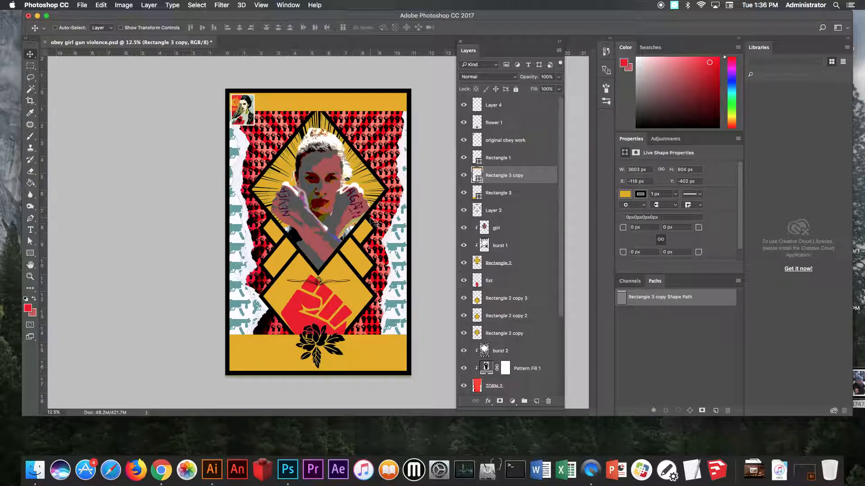
right_click(363, 108)
left_click(387, 102)
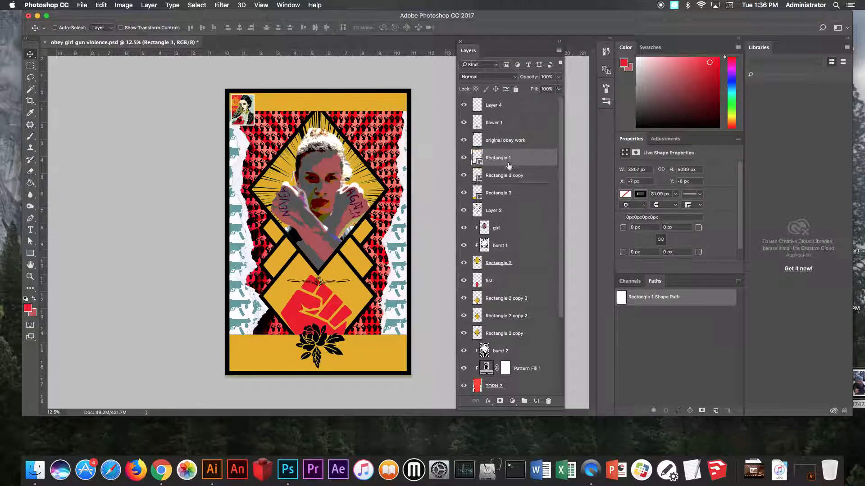
double_click(535, 158)
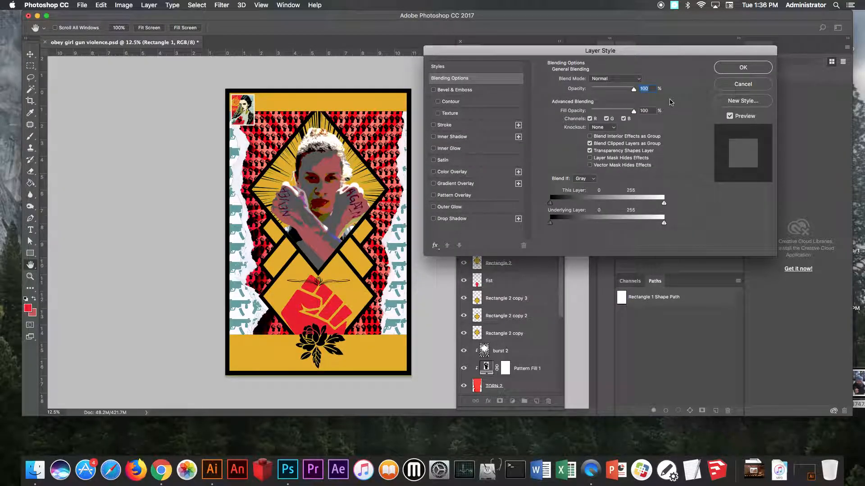
left_click(731, 84)
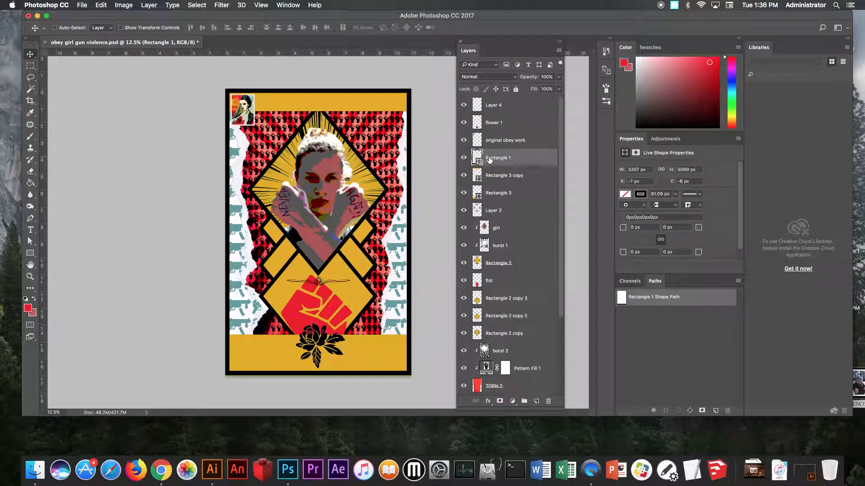
- Give the top gold band, Rectangle 3 copy, a black stroke 42.89 px wide
left_click(31, 255)
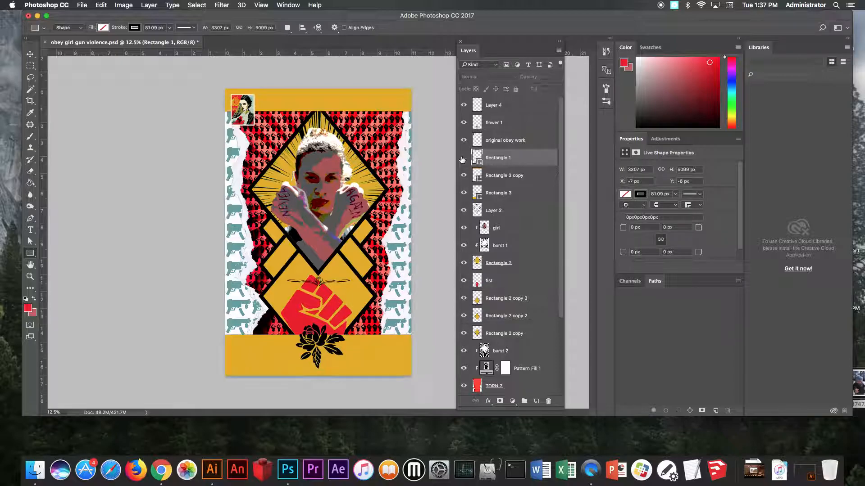
left_click(471, 179)
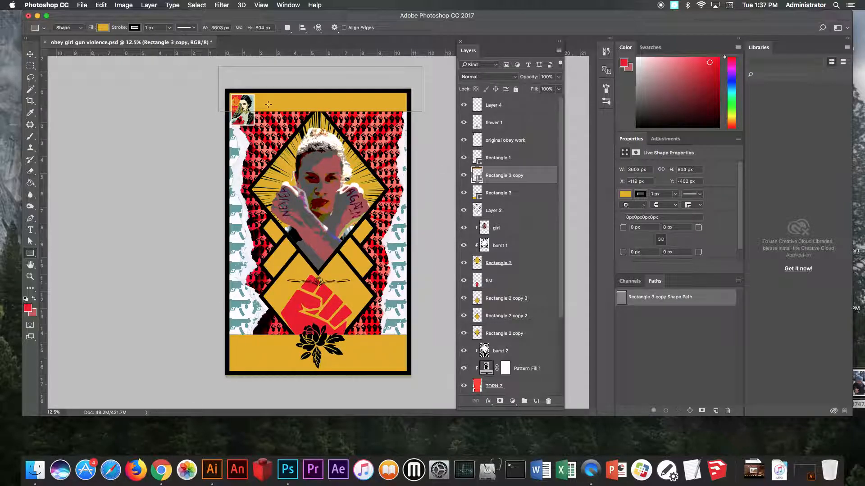
left_click(170, 28)
left_click_drag(168, 38, 174, 39)
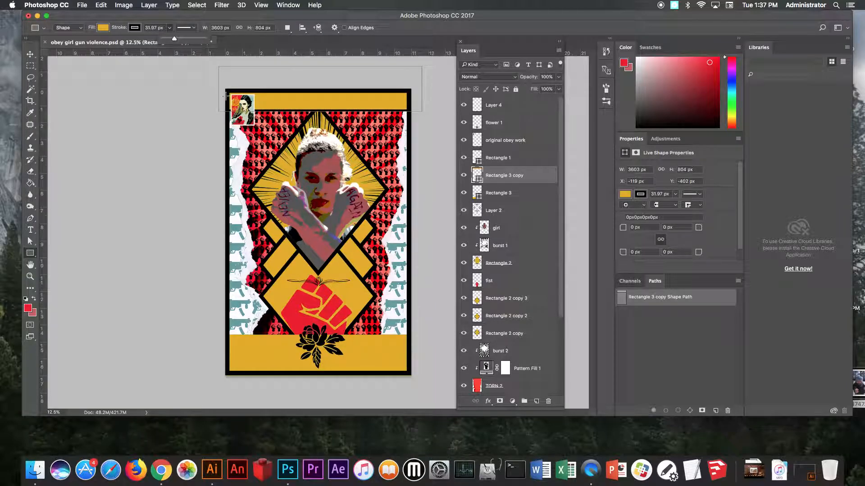
left_click_drag(174, 40, 176, 39)
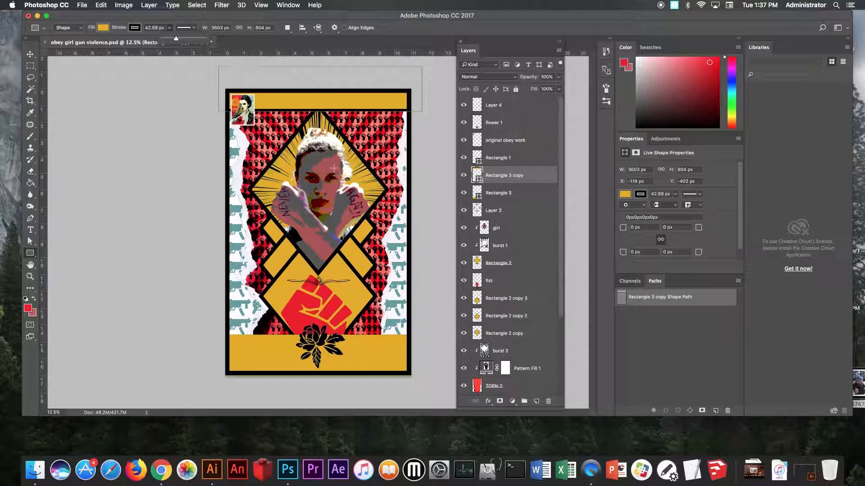
- Set the stroke width of the bottom gold band, Rectangle 3, to 42.98 px
left_click(374, 356)
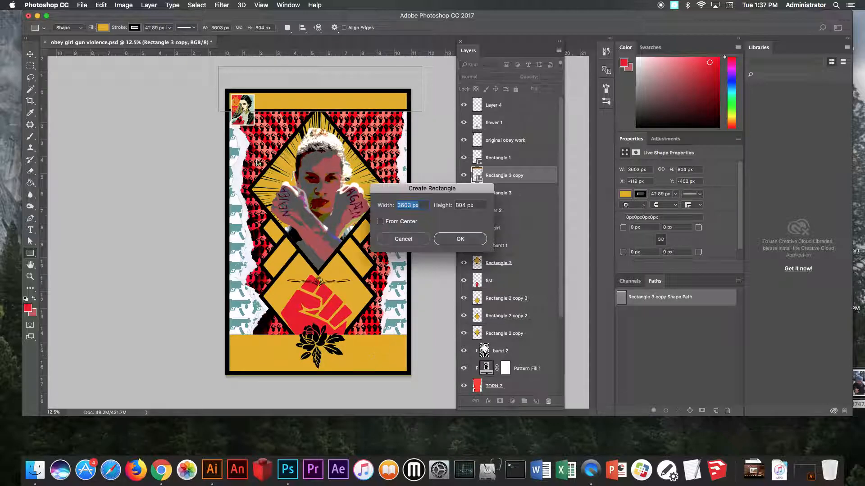
left_click(427, 243)
left_click(514, 192)
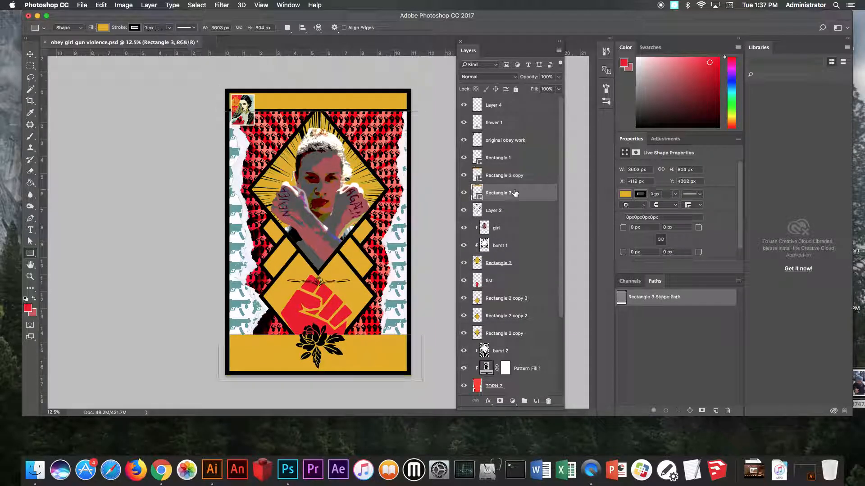
left_click(161, 27)
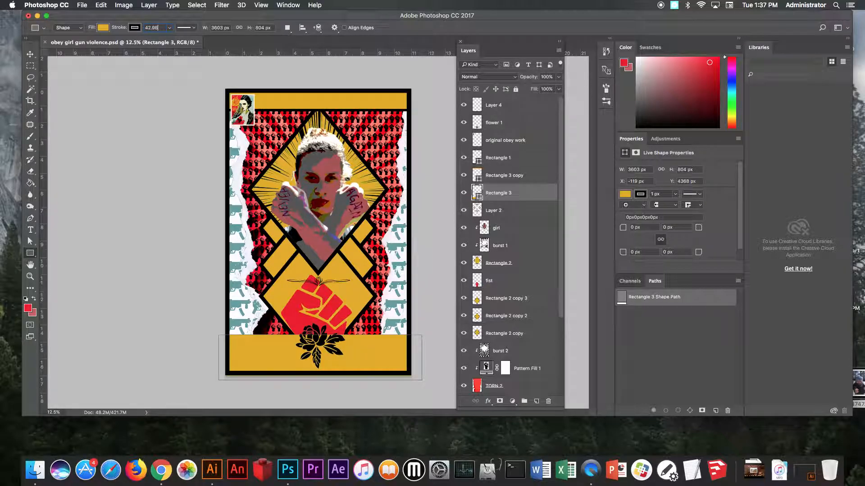
key("Return")
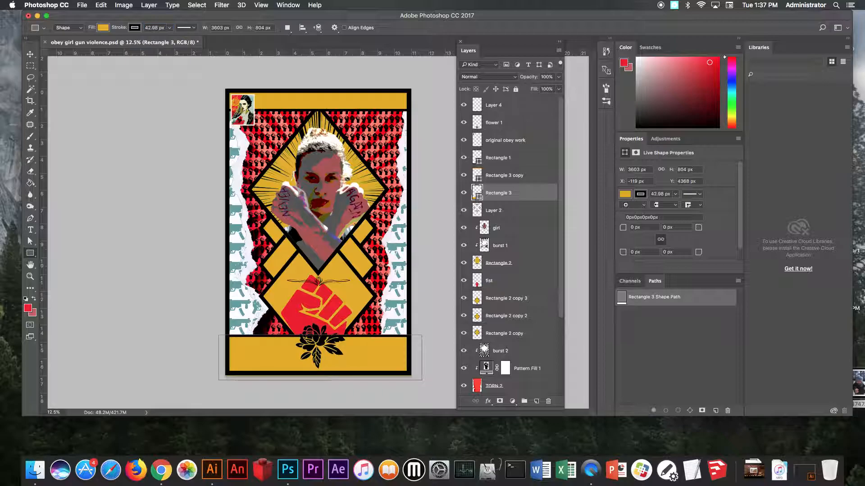
key("v")
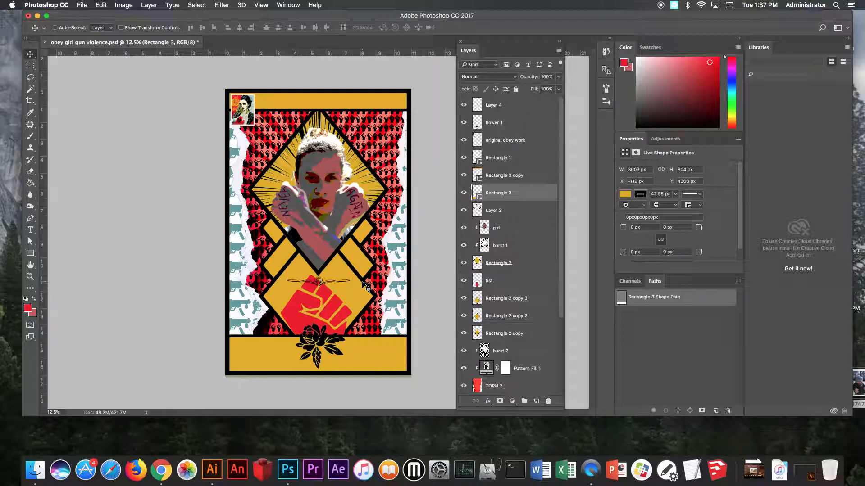
right_click(330, 353)
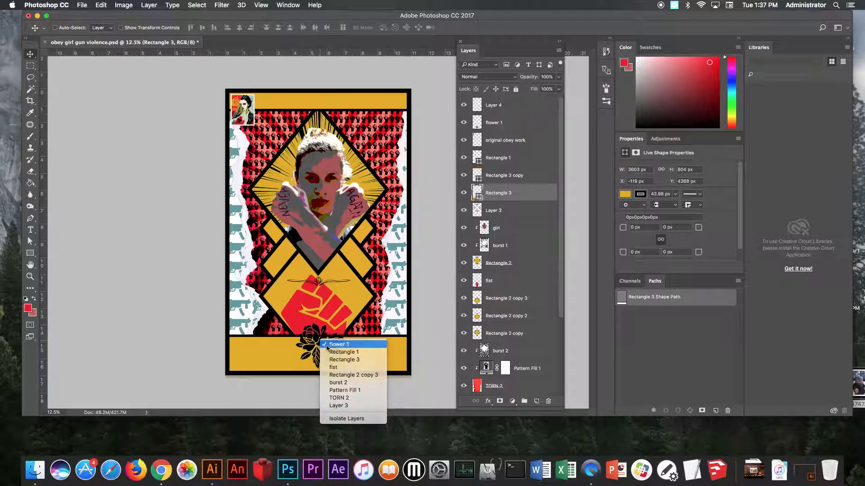
left_click(332, 343)
right_click(369, 356)
left_click(370, 361)
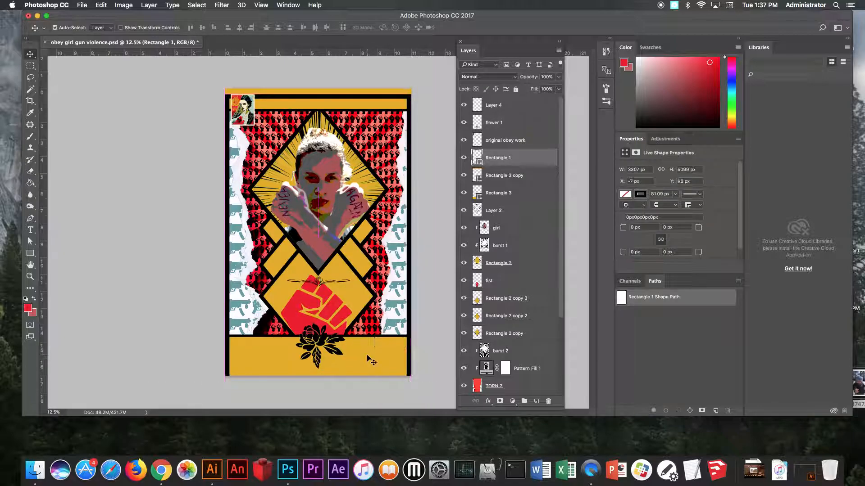
key("super+z")
- Move the bottom gold band, Rectangle 3, slightly down so that it forms a narrower strip inside the border
right_click(367, 347)
left_click(385, 356)
left_click_drag(363, 347, 363, 355)
- Scale the red fist down to about 75% and reposition it within the lower diamond, beneath the calligraphic ornament
right_click(335, 319)
left_click(356, 319)
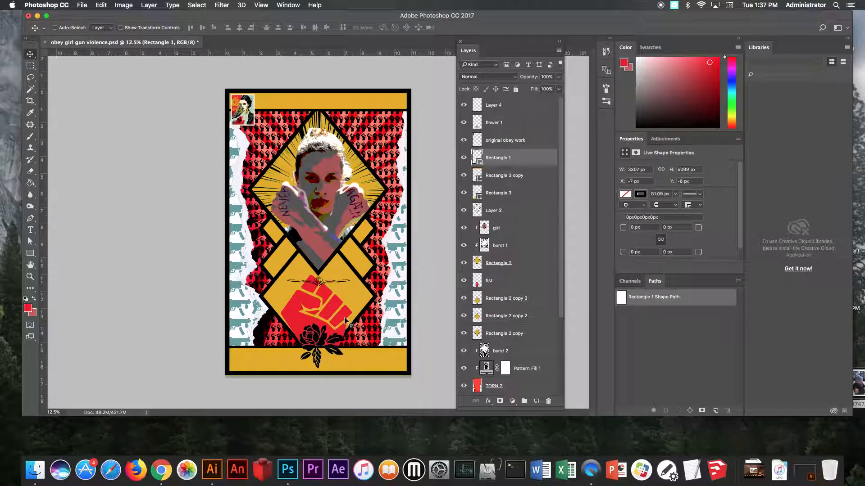
right_click(345, 320)
left_click(358, 330)
key("ctrl+t")
left_click_drag(360, 268, 347, 294)
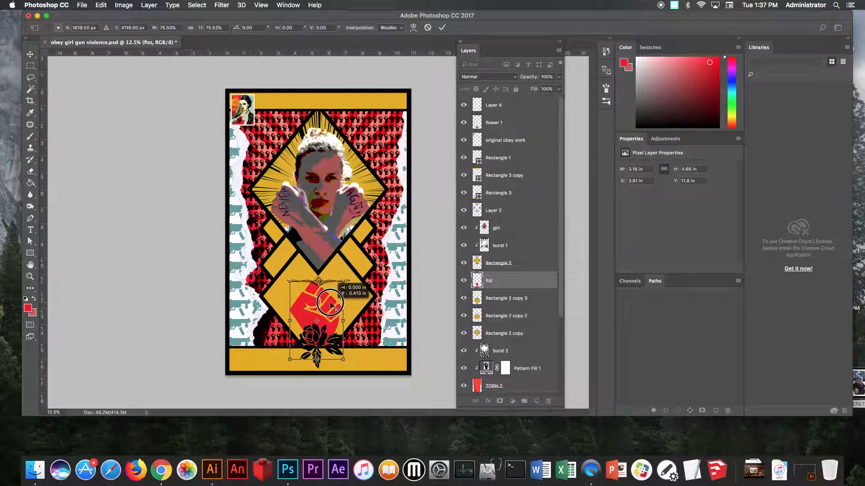
key("Return")
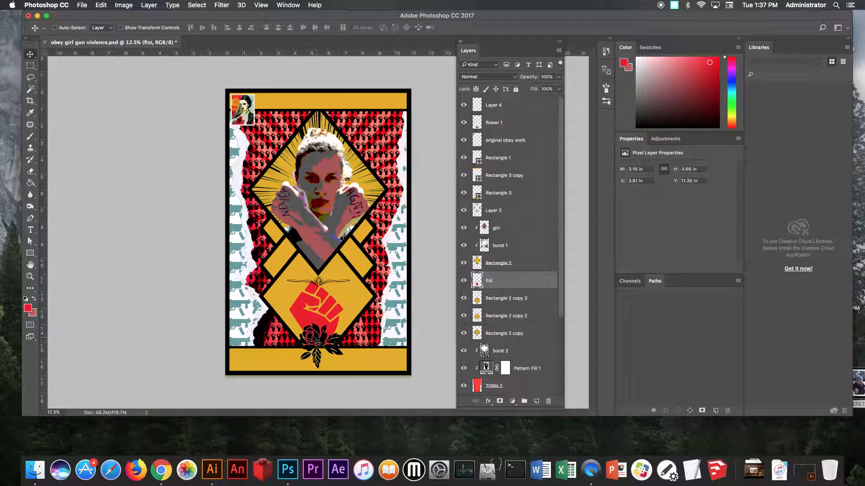
- Reset the colors to default and fill every part of the fist with black using the Paint Bucket
key("g")
left_click(26, 299)
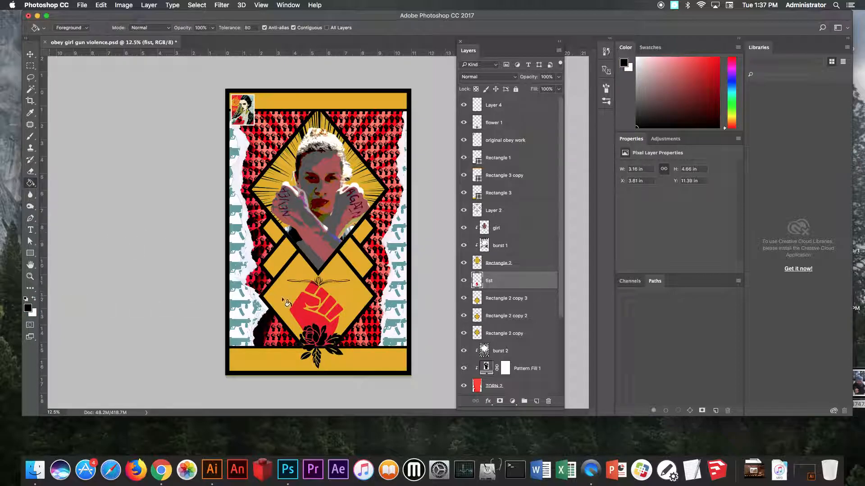
left_click(306, 300)
left_click(312, 290)
left_click(323, 295)
left_click(329, 305)
left_click(336, 313)
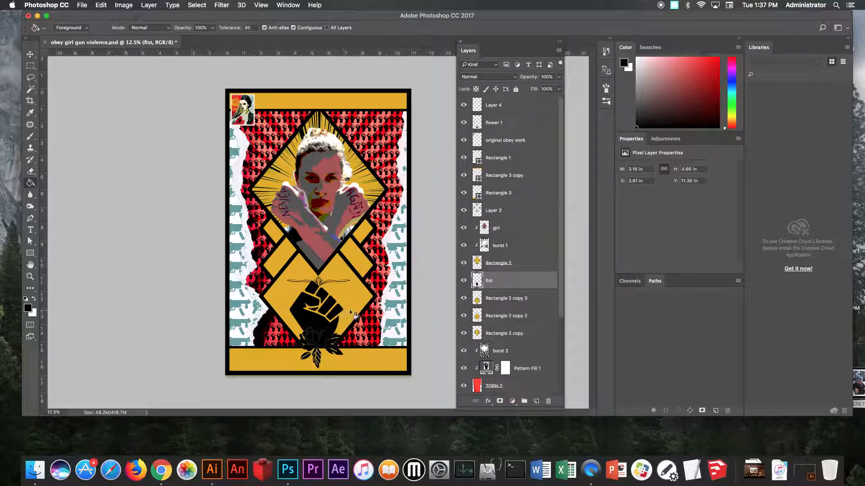
- Move the flower 1 artwork up onto the girl's crossed arms and scale it down to about 1.39 by 1.28 in
left_click(32, 56)
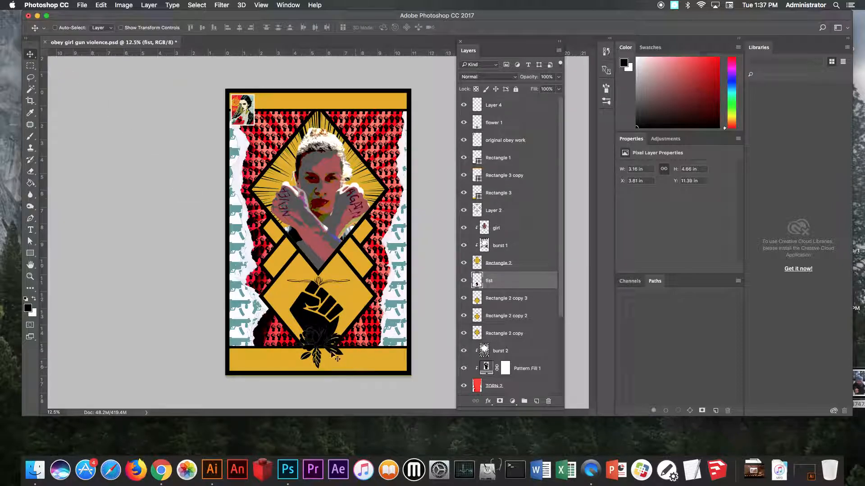
right_click(335, 357)
left_click(338, 345)
left_click_drag(324, 352, 341, 249)
key("super+t")
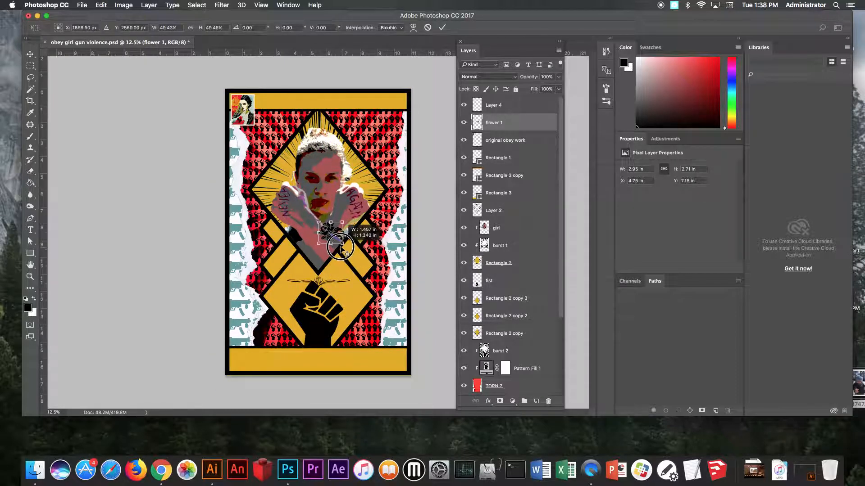
key("Return")
scroll(345, 251, "up", 1)
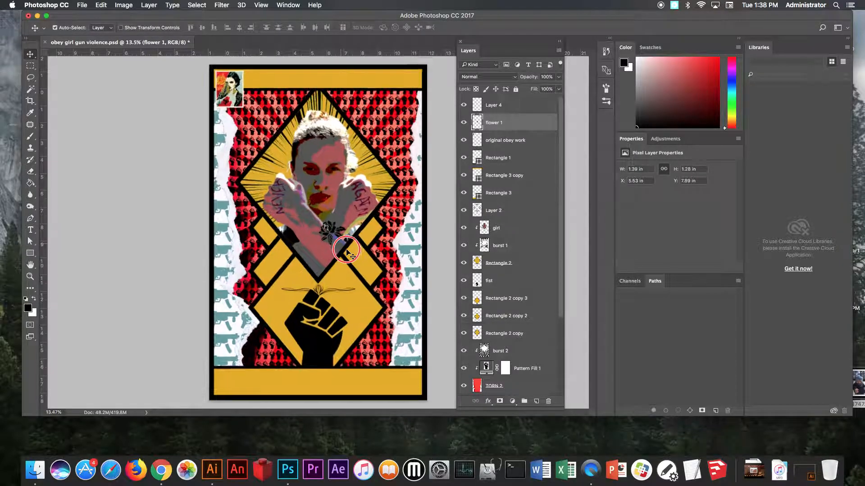
scroll(347, 254, "up", 5)
- Switch to Chrome, browse more obey artist images, preview the Make Art Not War print, and return to Photoshop
left_click(161, 471)
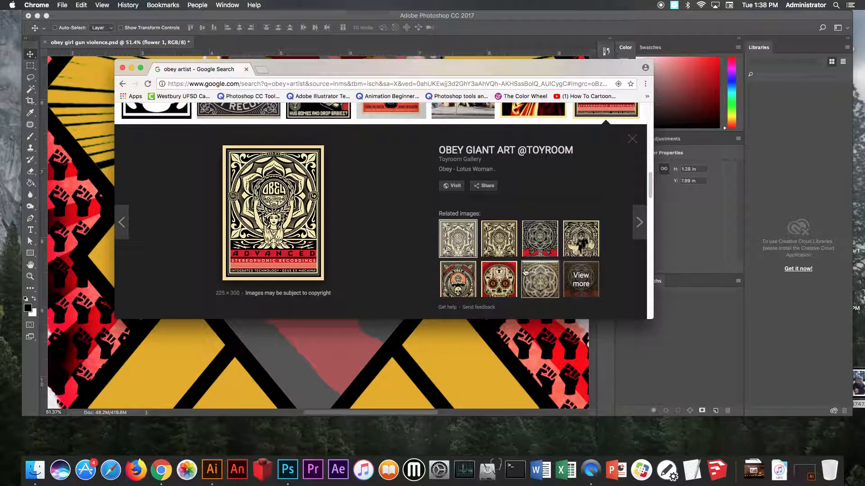
scroll(524, 272, "down", 10)
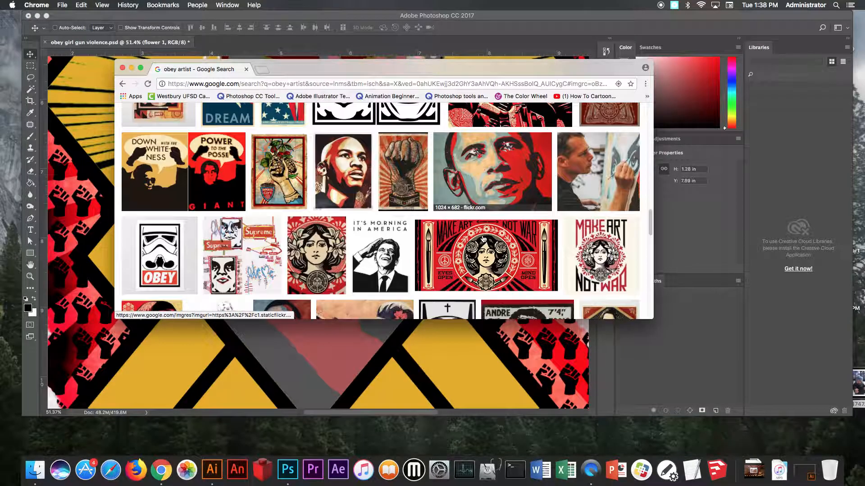
scroll(484, 238, "down", 3)
left_click(320, 140)
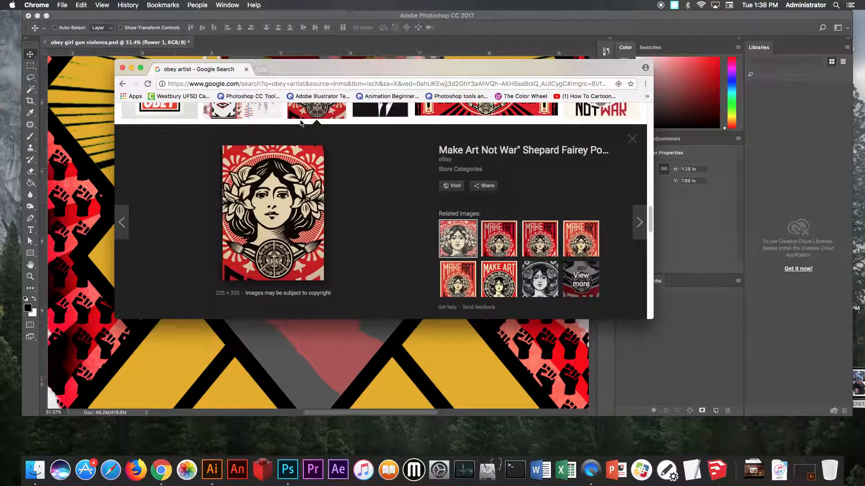
scroll(528, 264, "down", 10)
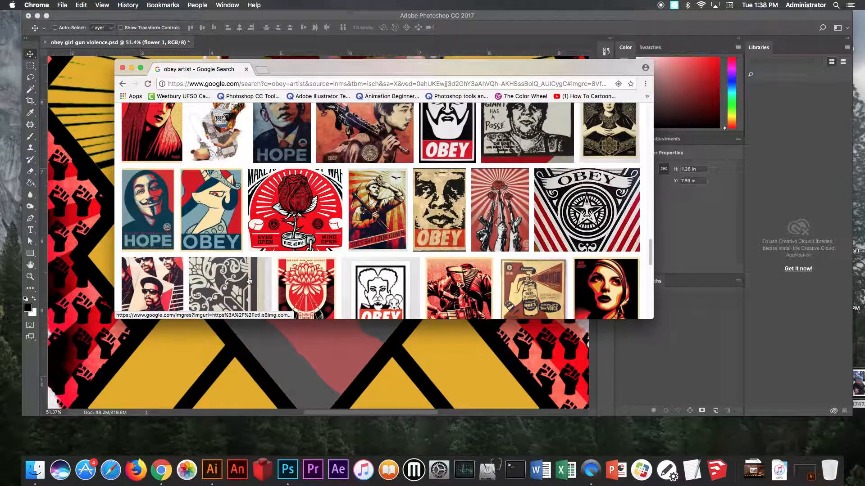
left_click(259, 356)
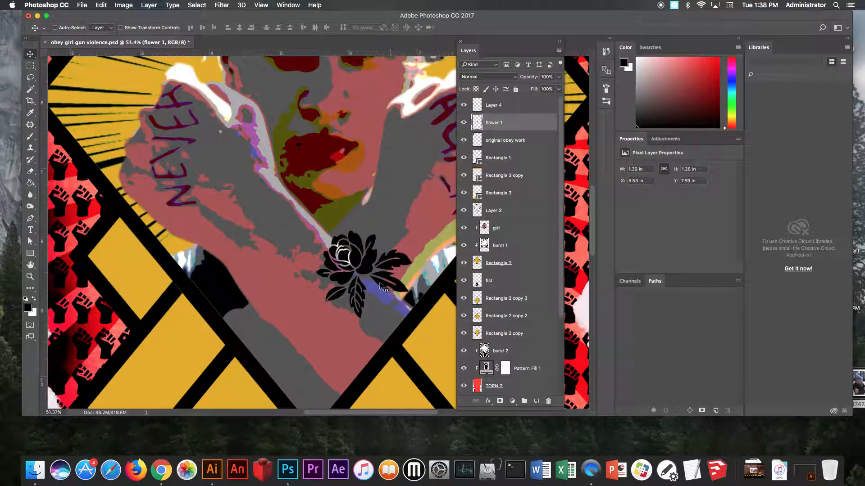
- Move the small flower from the girl's arms to the left end of the bottom gold band
left_click_drag(363, 266, 280, 347)
left_click(332, 340, "alt+super")
left_click(332, 339, "alt+super")
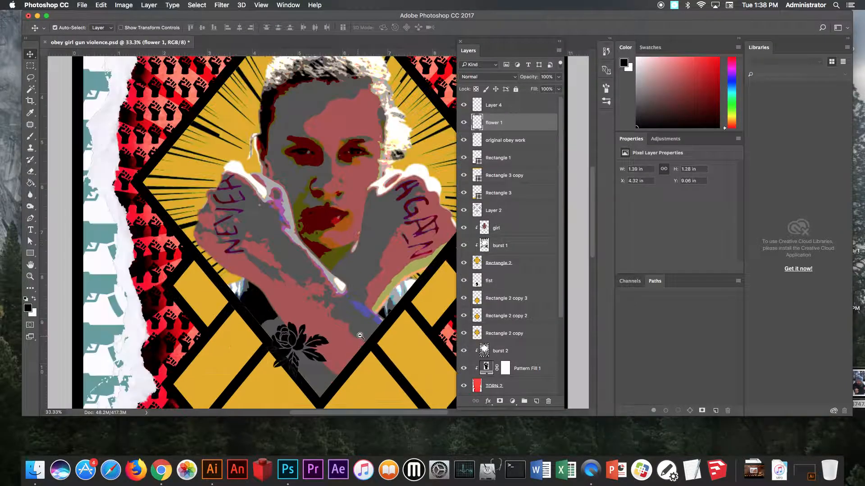
left_click(362, 336, "alt+super")
left_click_drag(387, 374, 319, 150)
left_click_drag(247, 116, 122, 337)
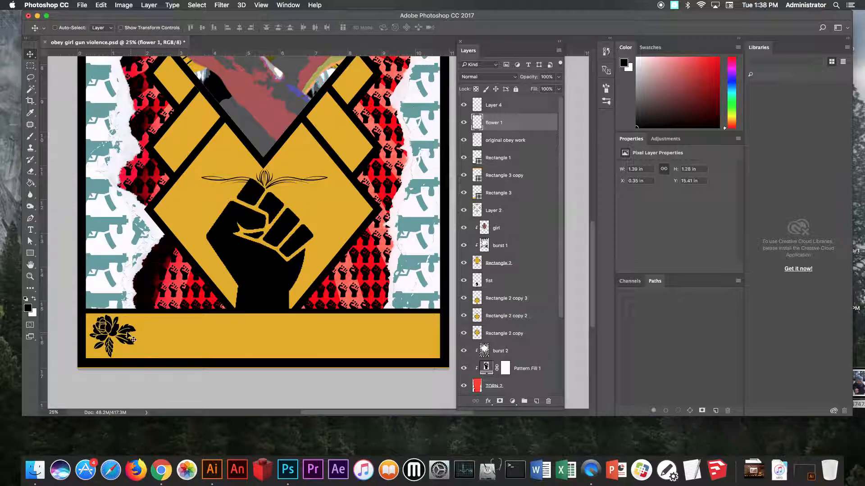
right_click(269, 178)
left_click(271, 179)
left_click_drag(268, 178, 274, 242)
key("super+z")
right_click(265, 178)
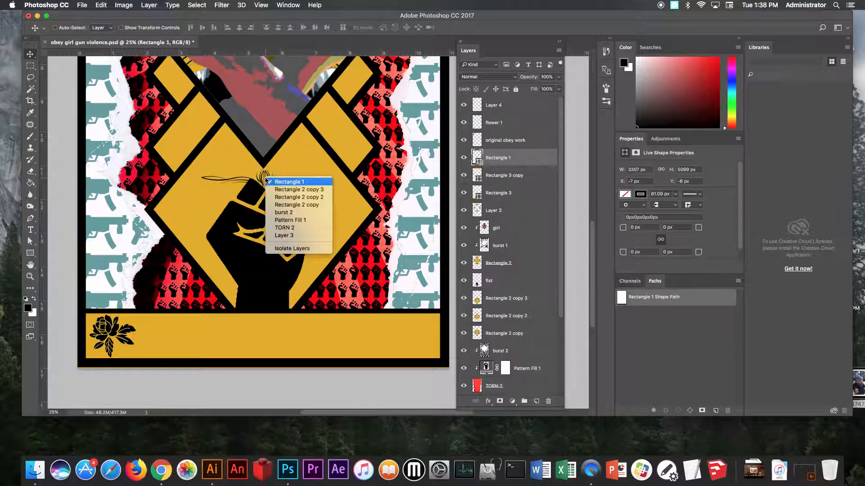
left_click(292, 236)
left_click_drag(270, 187, 274, 213)
key("super+z")
right_click(266, 173)
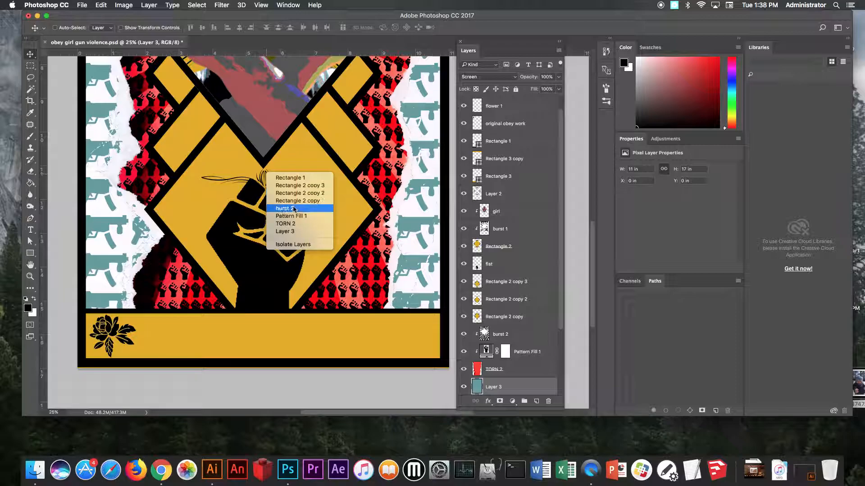
left_click(301, 232)
scroll(515, 346, "down", 5)
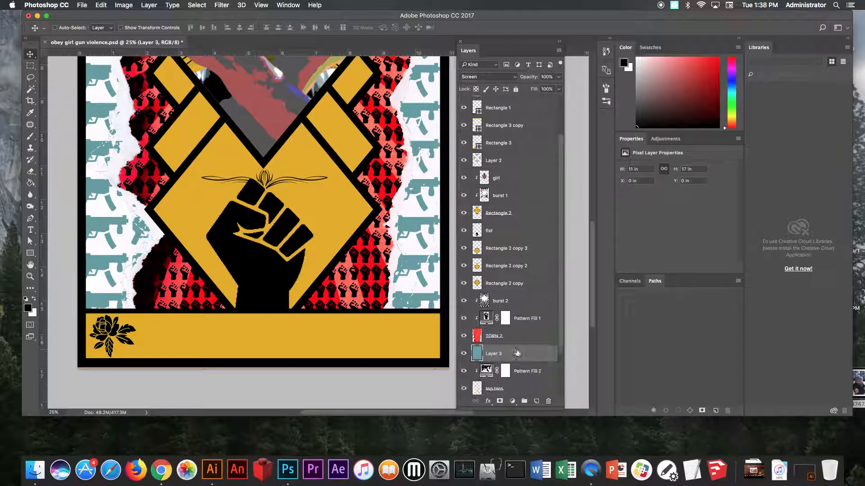
scroll(516, 332, "up", 6)
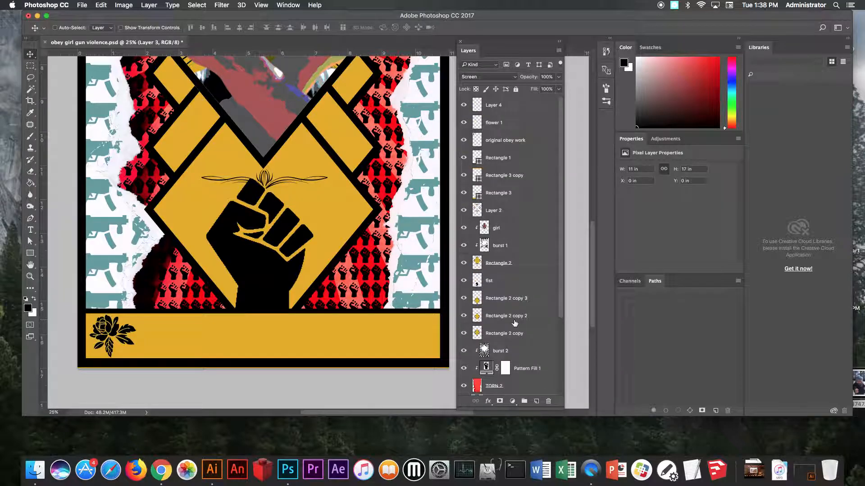
- Move the Layer 4 calligraphic ornament from above the fist to the middle of the bottom gold band and enlarge it to about 5.64 by 0.89 in
left_click(491, 124)
left_click(464, 106)
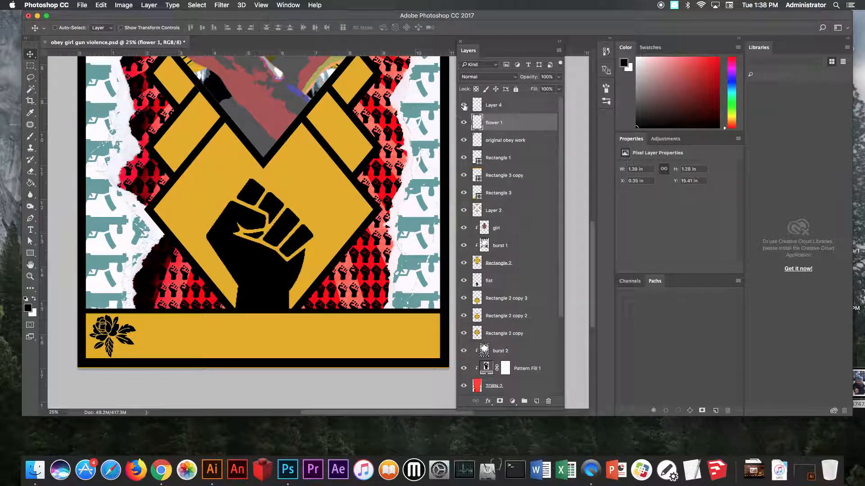
left_click(464, 105)
left_click(476, 109)
left_click_drag(271, 182, 266, 345)
key("ctrl+t")
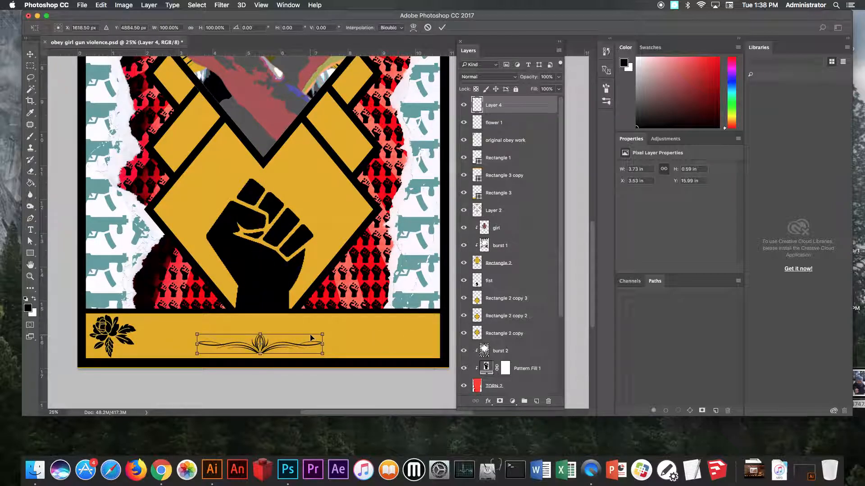
left_click_drag(320, 333, 355, 313)
left_click_drag(273, 330, 274, 338)
key("Return")
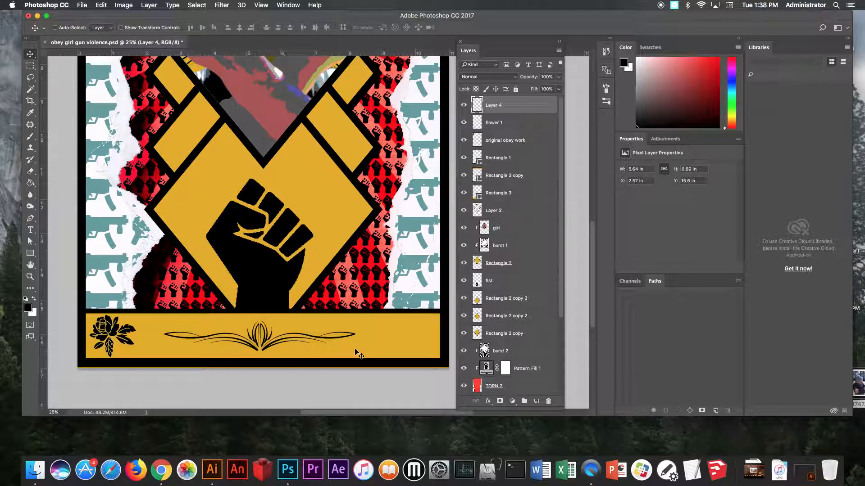
- Add two progressively smaller copies of the flower beside it on the bottom band, the smallest about 0.52 by 0.48 in
right_click(116, 335)
left_click(124, 332)
left_click_drag(117, 336, 148, 345)
key("ctrl+t")
key("Return")
key("super+t")
key("Return")
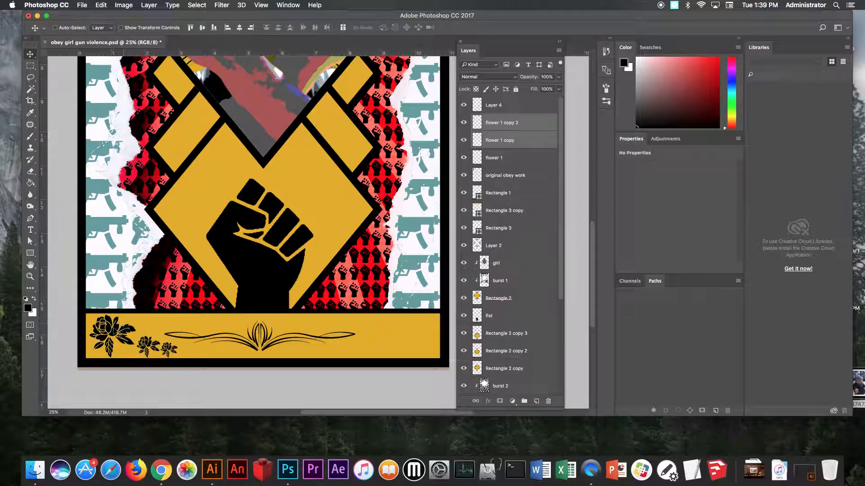
- Duplicate the three bottom-band flowers, flip the copies horizontally and place them at the band's right end
left_click(118, 333, "super")
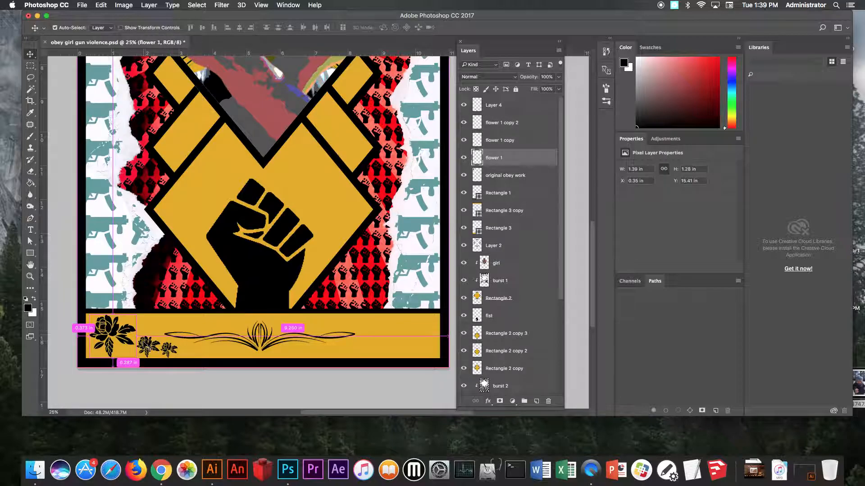
left_click(515, 140, "shift")
left_click(517, 122, "shift")
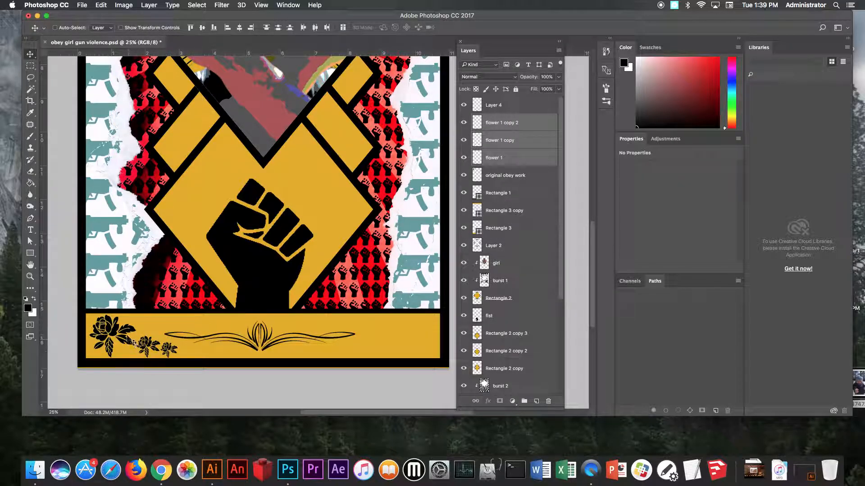
left_click_drag(116, 333, 351, 331)
key("super+t")
right_click(344, 324)
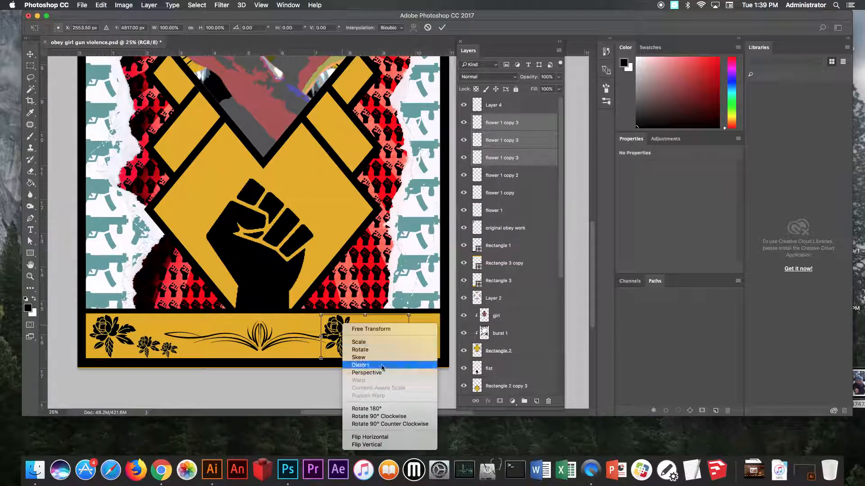
left_click(390, 437)
left_click_drag(365, 331, 409, 332)
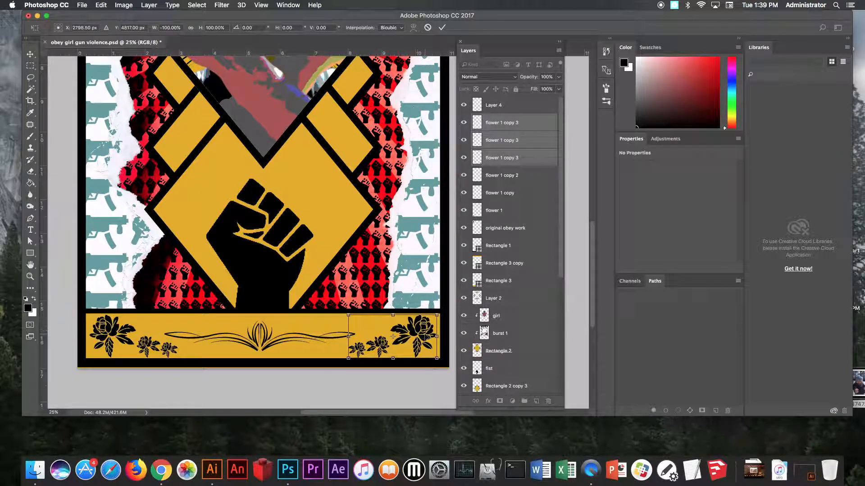
key("Return")
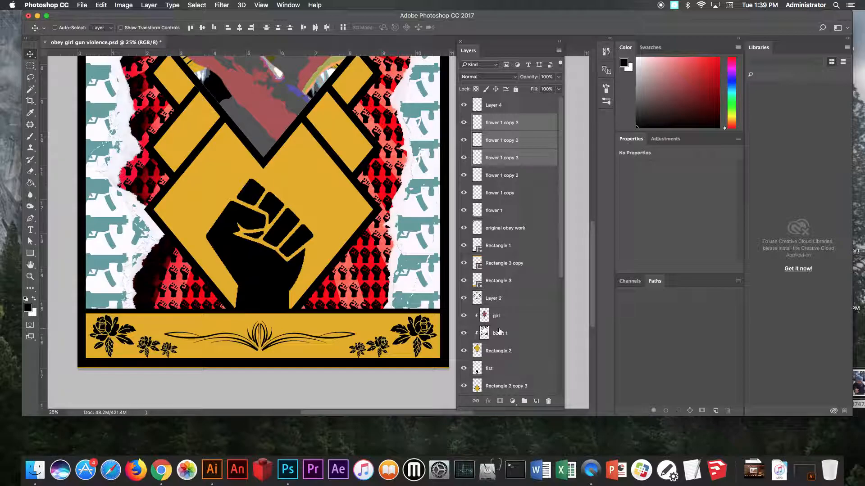
- Hide the original obey work reference image in the poster's upper left corner
scroll(274, 174, "down", 2)
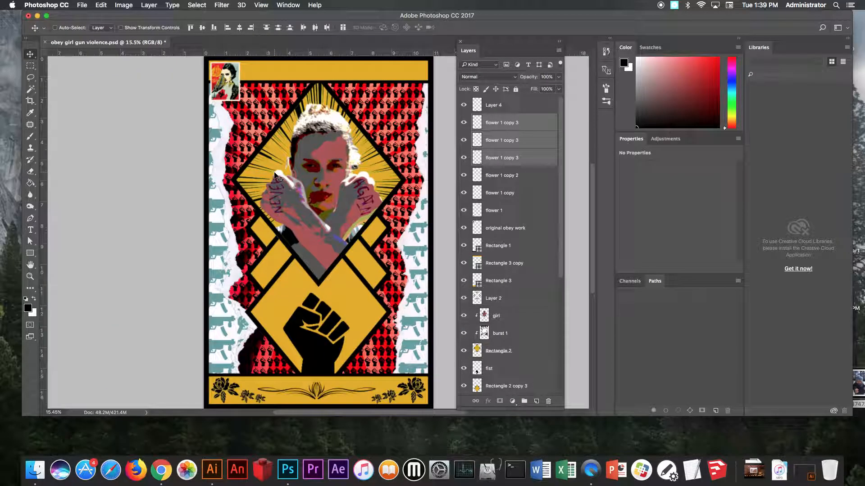
right_click(228, 67)
left_click(261, 71)
left_click(463, 229)
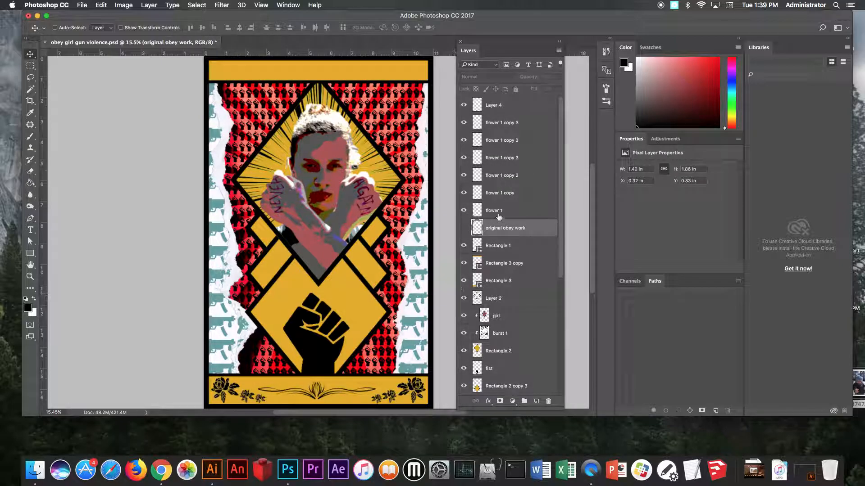
- Duplicate the Layer 4 ornament and all the flowers from the bottom band onto the top gold band
left_click(514, 211)
left_click(517, 107, "shift")
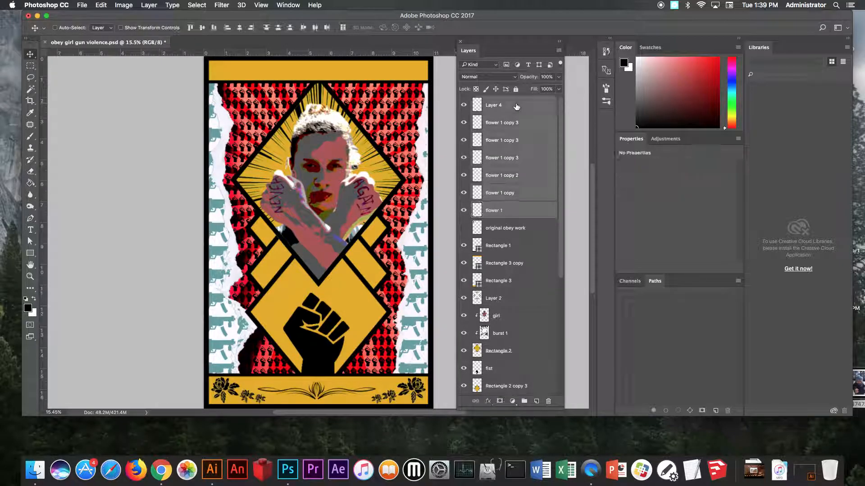
key("super")
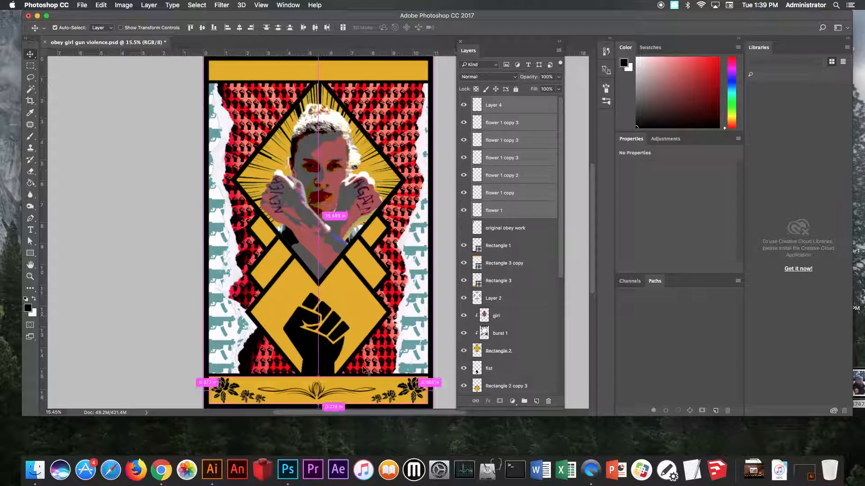
left_click_drag(322, 391, 318, 73)
left_click_drag(381, 107, 378, 226)
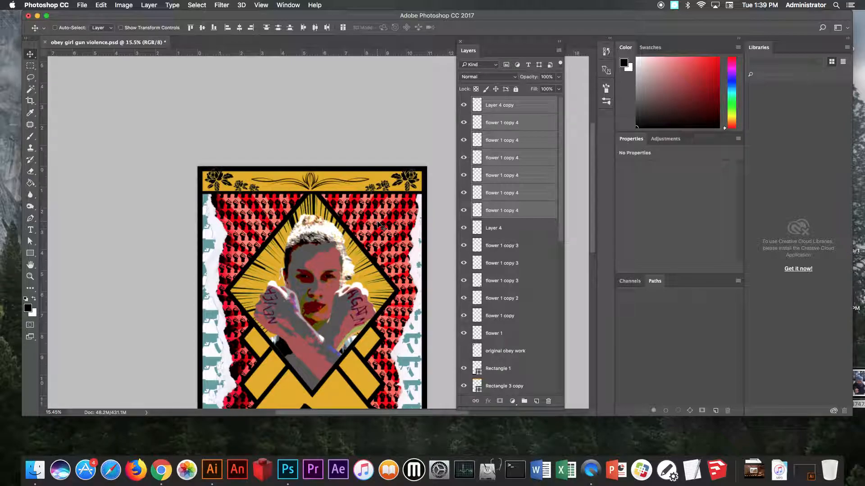
left_click_drag(386, 247, 348, 174)
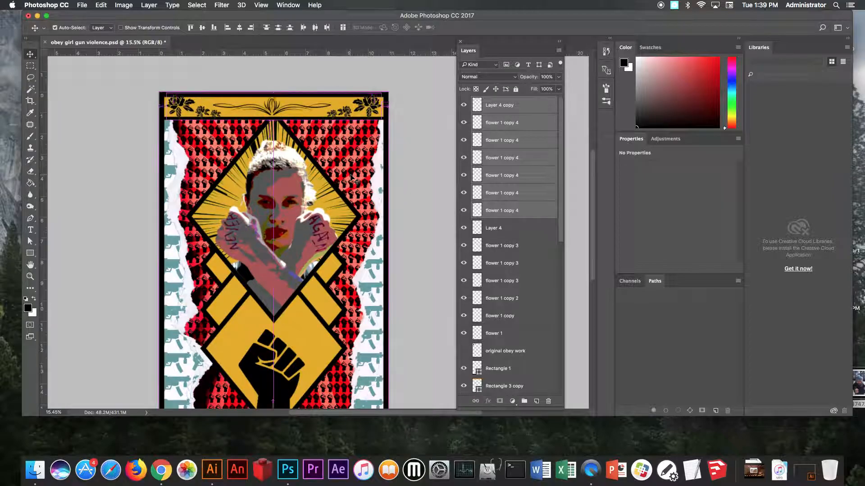
- Flip the copied ornaments on the top band vertically
key("super+t")
right_click(307, 105)
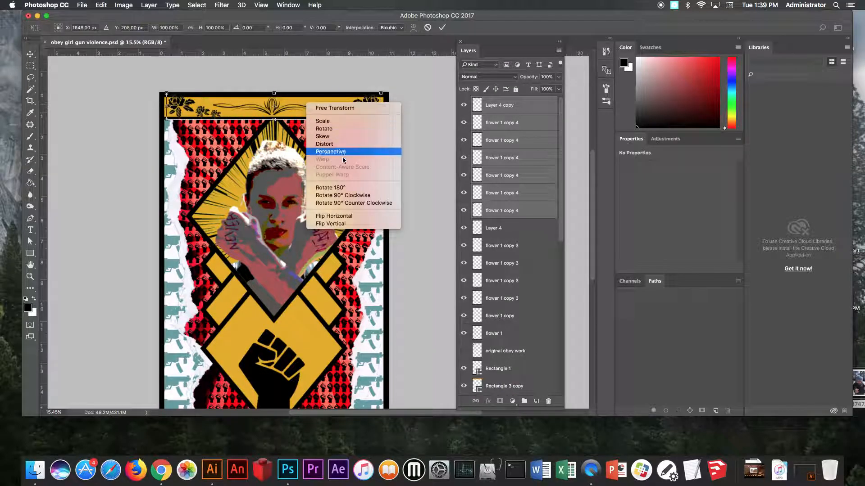
left_click(340, 217)
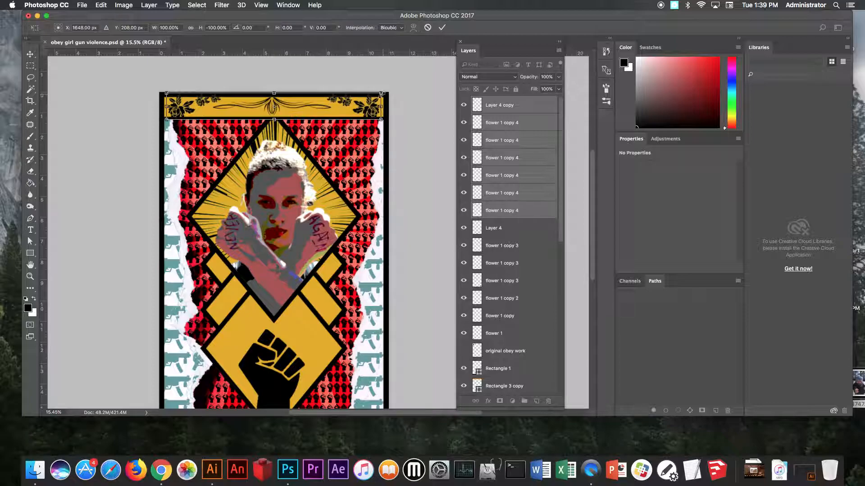
left_click_drag(381, 95, 355, 116)
key("super+z")
left_click(442, 28)
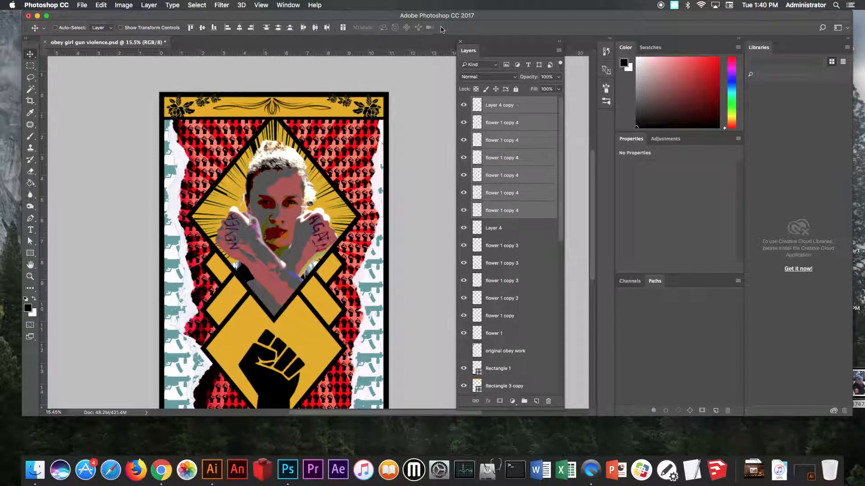
- Identify the top gold band's layer, Rectangle 3 copy, and move the band down to about Y -316 px
right_click(349, 116)
left_click(356, 115)
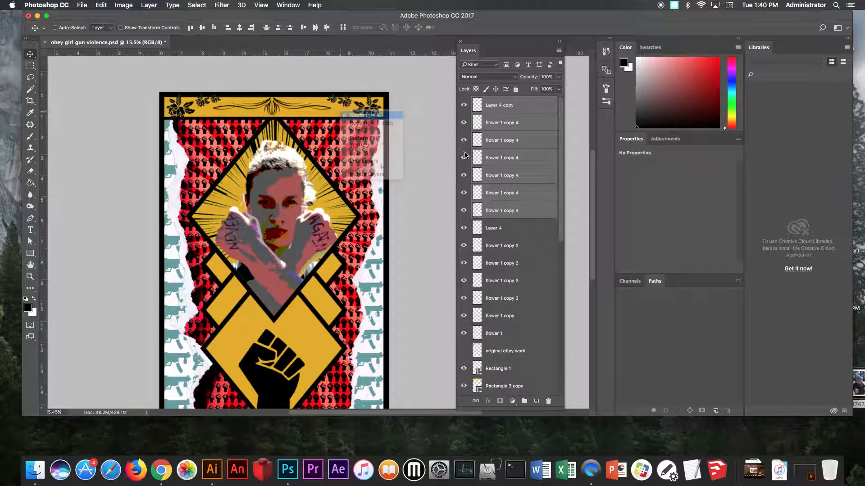
left_click(464, 368)
left_click(463, 369)
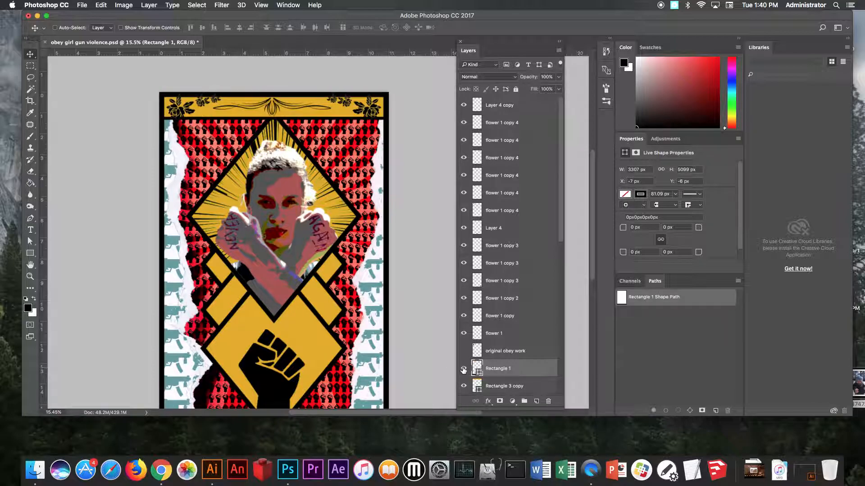
left_click(486, 387)
left_click(465, 388)
left_click(465, 387)
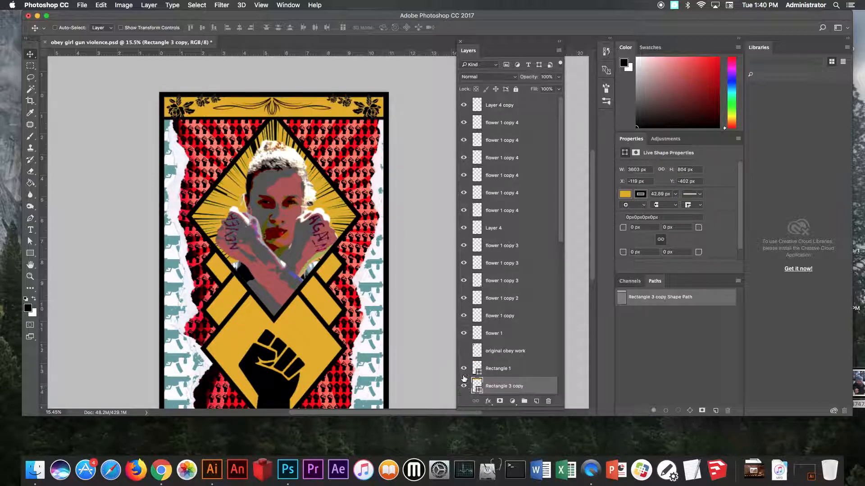
left_click_drag(332, 111, 333, 118)
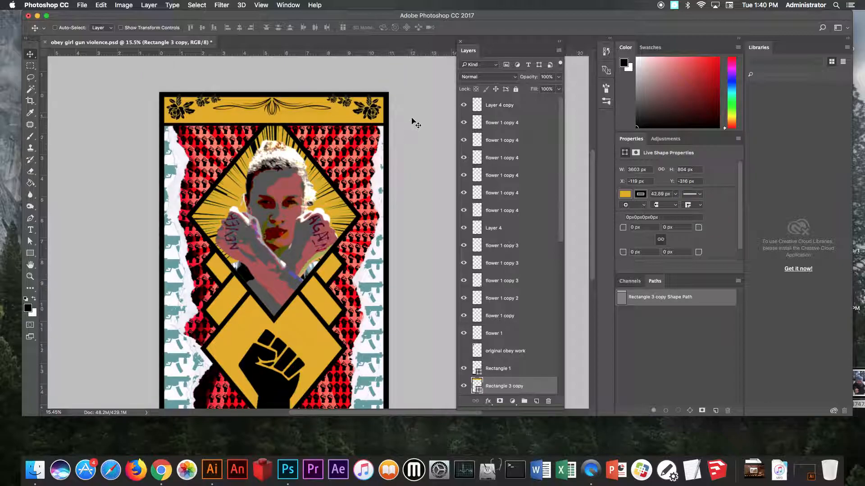
- Select the Layer 4 copy ornament with all flower 1 copy 4 layers and nudge them down within the top band
right_click(376, 112)
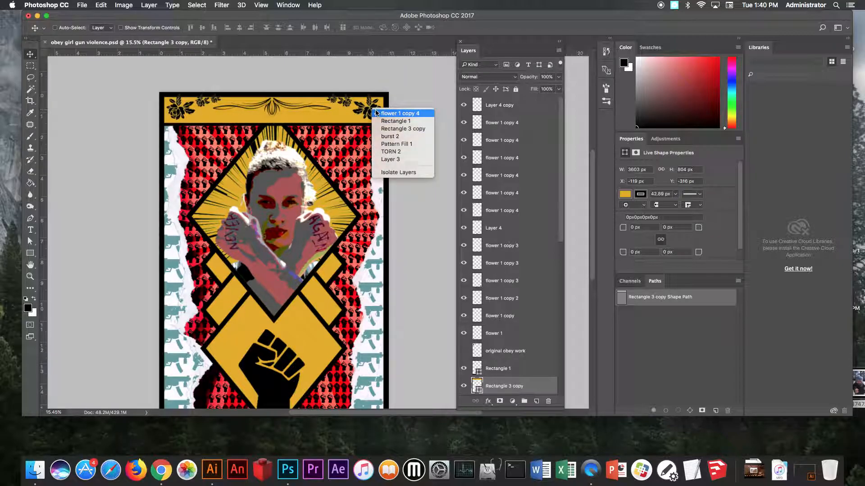
left_click(545, 214)
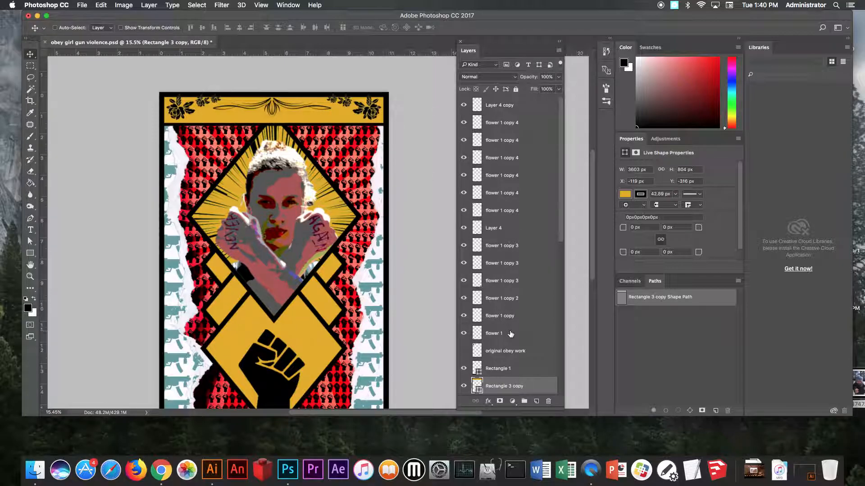
left_click(513, 210)
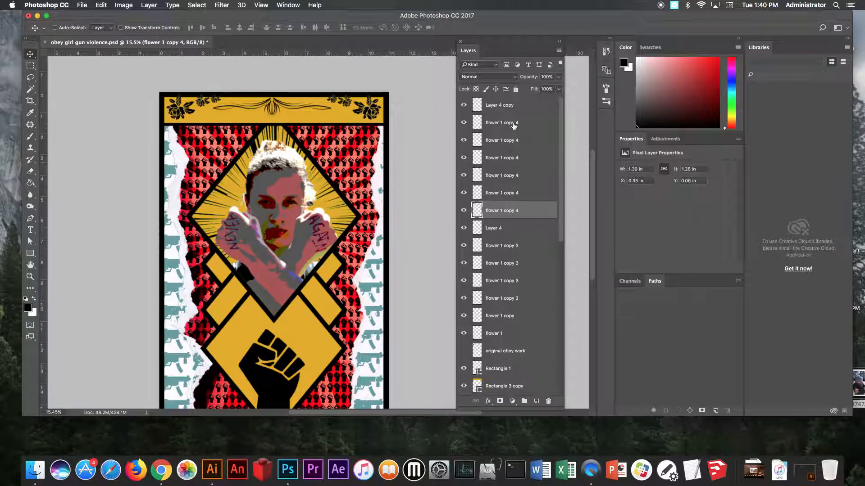
left_click(513, 105, "shift")
key("shift+Down")
key("shift+Down")
key("shift+Down")
key("shift+Down")
key("shift+Down")
key("shift+Down")
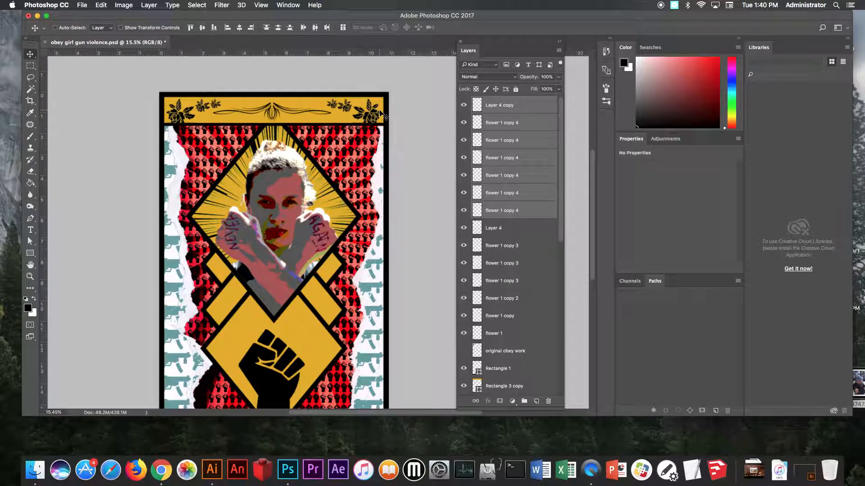
- Nudge the Rectangle 3 copy top band further down to about Y -268 px
left_click(528, 386)
key("shift+Down")
key("shift+Down")
key("shift+Down")
key("shift+Down")
key("shift+Down")
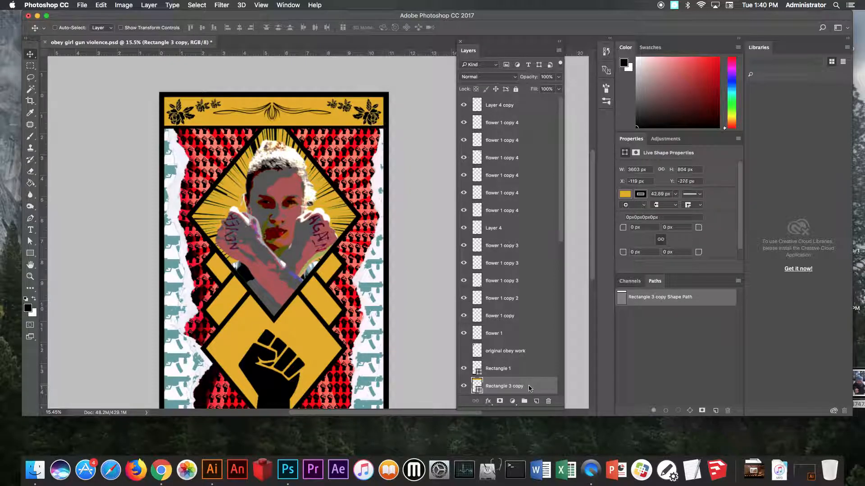
key("super+0")
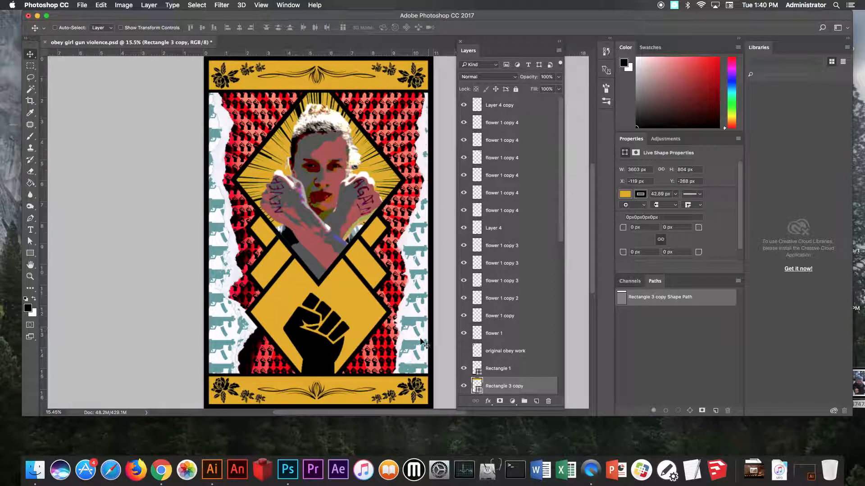
- Delete the Layer 4 calligraphic ornament from the middle of the bottom gold band
right_click(323, 396)
left_click(329, 395)
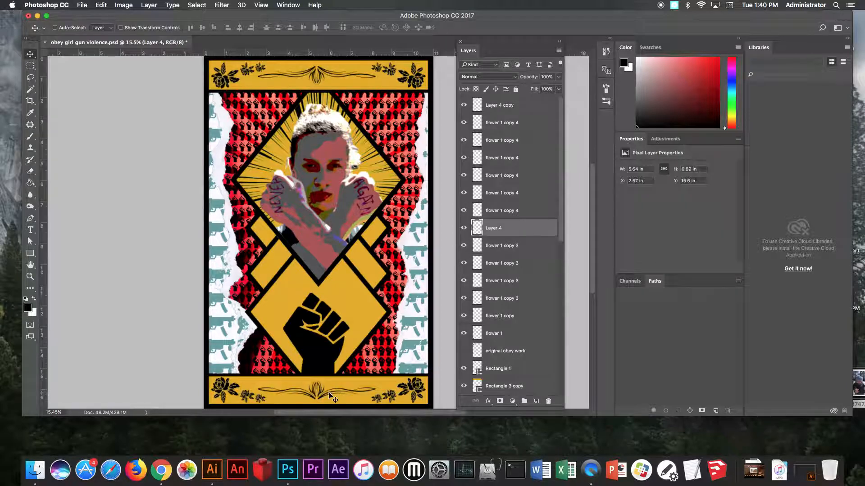
key("BackSpace")
- Add the black 48 pt Helvetica Bold text "STOP THE VIOLENCE" and position it on the bottom gold band between the flowers
left_click(33, 231)
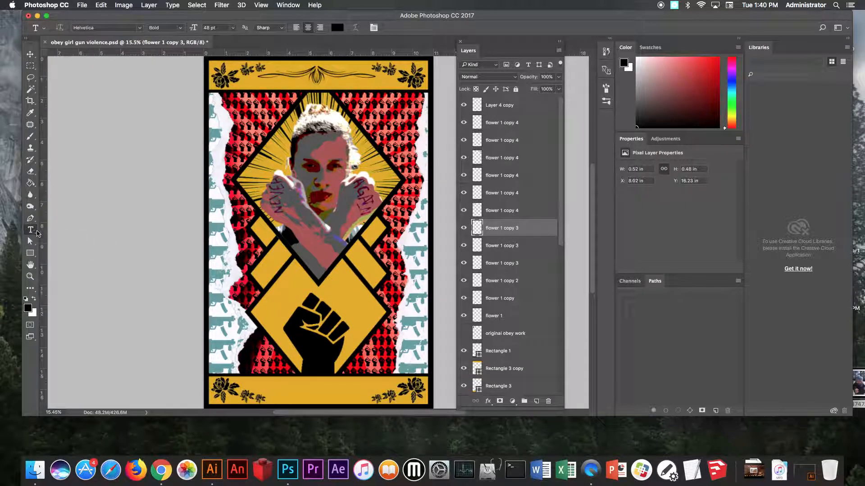
left_click(193, 313)
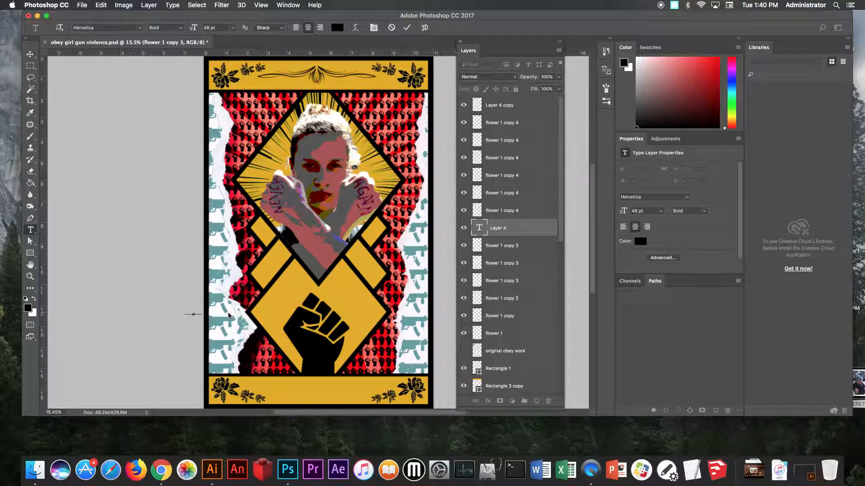
type("STOP THE VIO")
type("LENCE")
left_click_drag(269, 328, 393, 399)
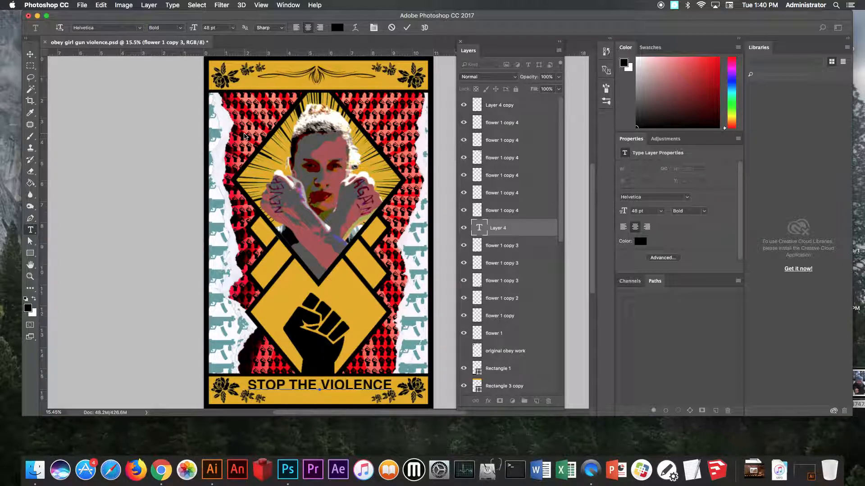
left_click(407, 28)
key("ctrl+t")
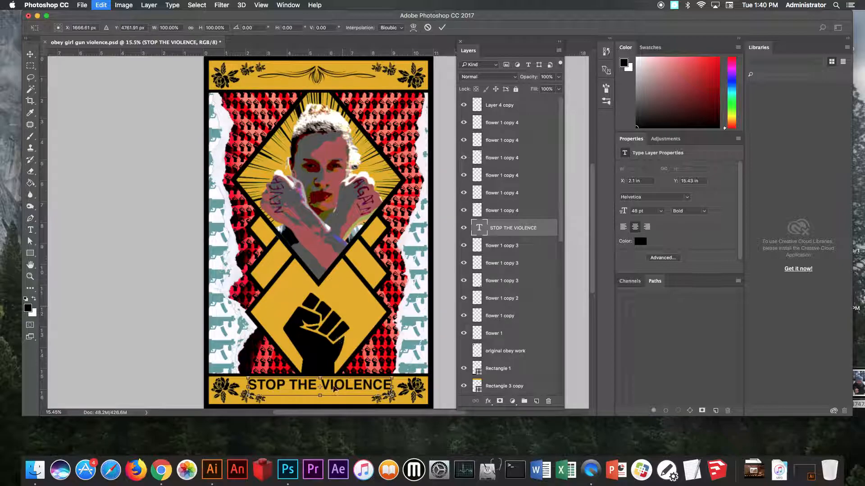
left_click_drag(341, 390, 342, 391)
key("Return")
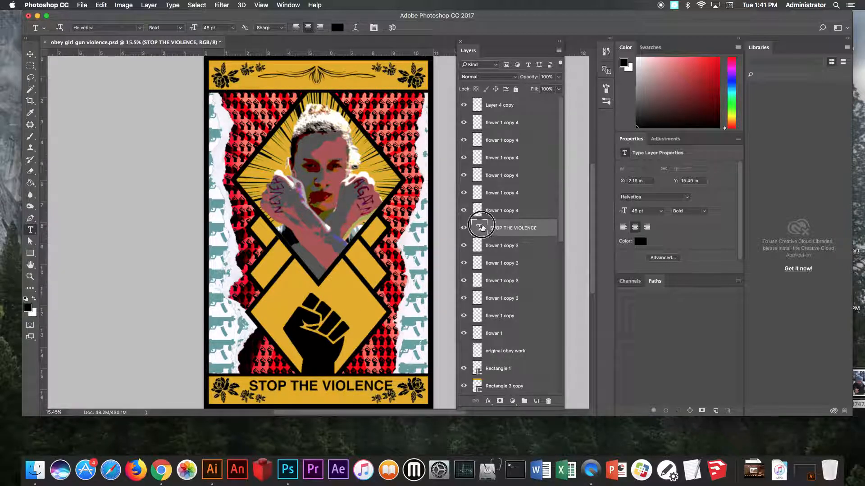
- Change the STOP THE VIOLENCE text to the Armor Piercing font at 77 pt
double_click(479, 228)
left_click(139, 28)
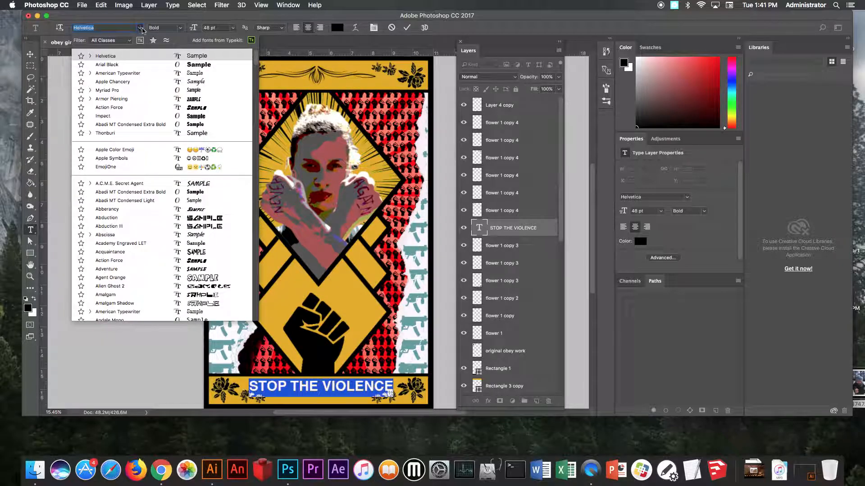
left_click(168, 99)
left_click_drag(194, 28, 206, 28)
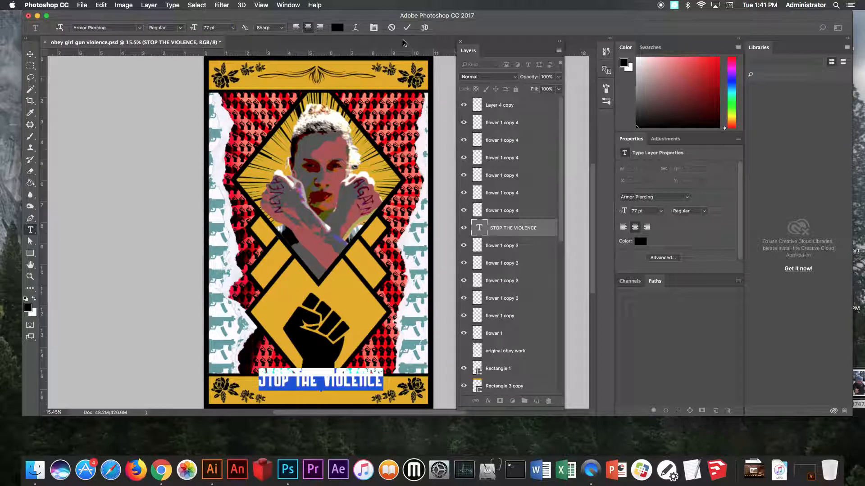
left_click(406, 28)
- Nudge the STOP THE VIOLENCE text down into the bottom gold band, to a Y position of 15.4 in
key("v")
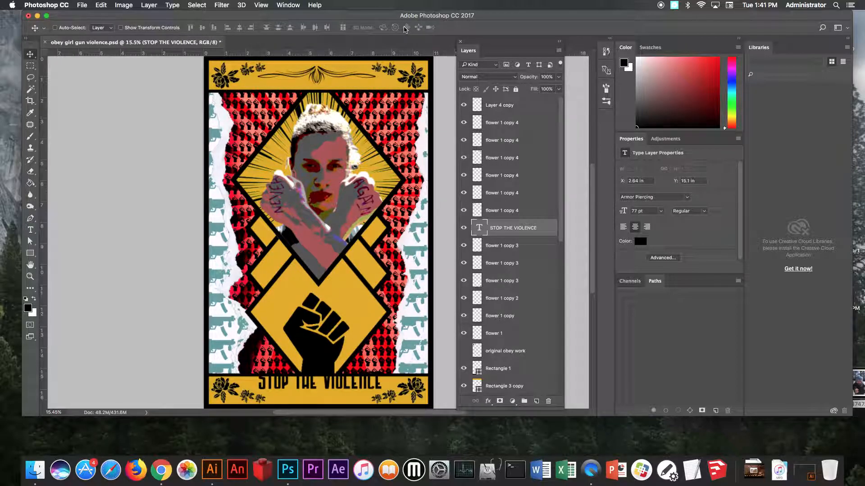
key("shift+Down")
key("shift+Down")
key("shift+Down")
key("shift+Down")
key("shift+Down")
key("shift+Down")
key("shift+Down")
key("shift+Down")
key("shift+Down")
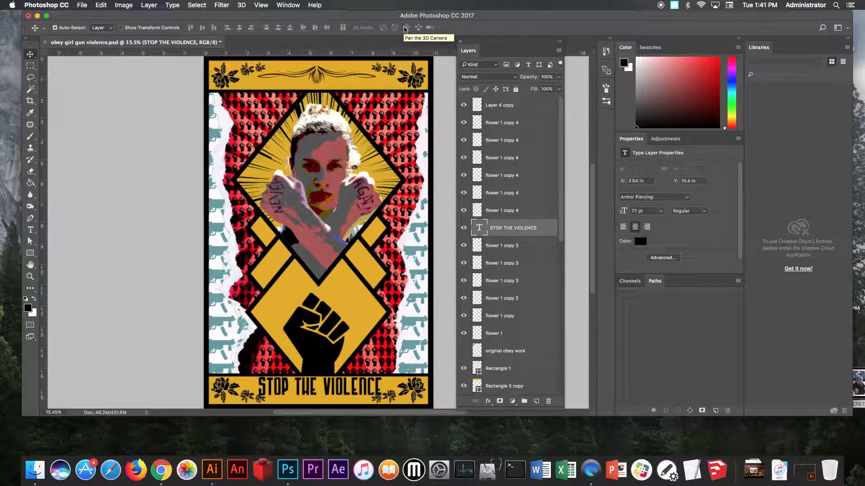
- Reduce the STOP THE VIOLENCE text's height slightly with Free Transform, to a font size of 67.09 pt
key("super+t")
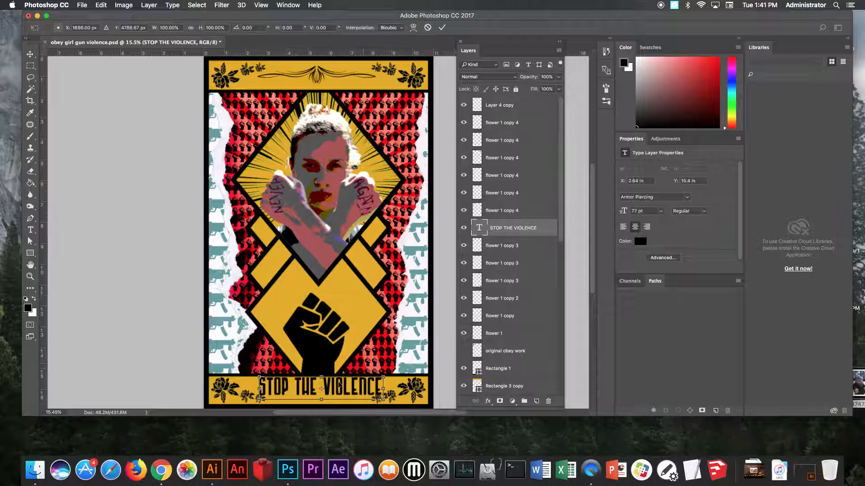
left_click_drag(321, 400, 321, 397)
key("Return")
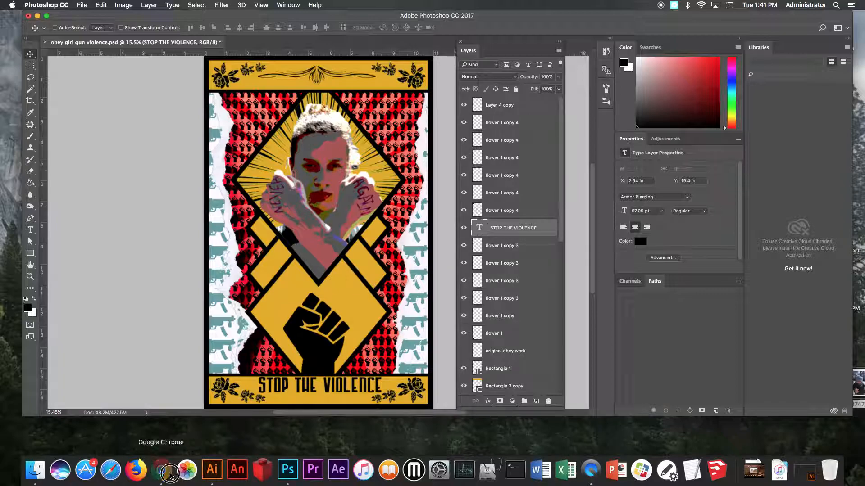
- Switch to Chrome to look through the "obey artist" image results for reference, and return to Photoshop
left_click(161, 469)
scroll(526, 270, "down", 2)
scroll(526, 270, "down", 10)
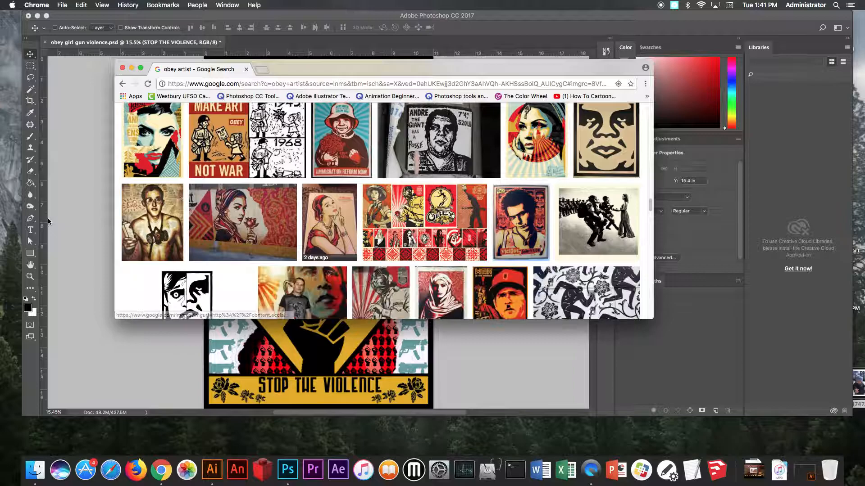
left_click(78, 166)
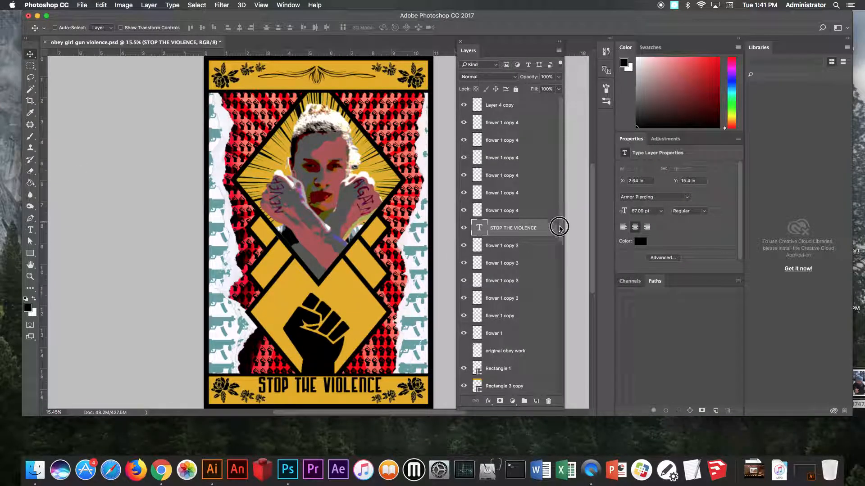
- Duplicate the burst 2 layer and place the copy directly above the girl layer, beneath Layer 2
left_click_drag(560, 224, 571, 416)
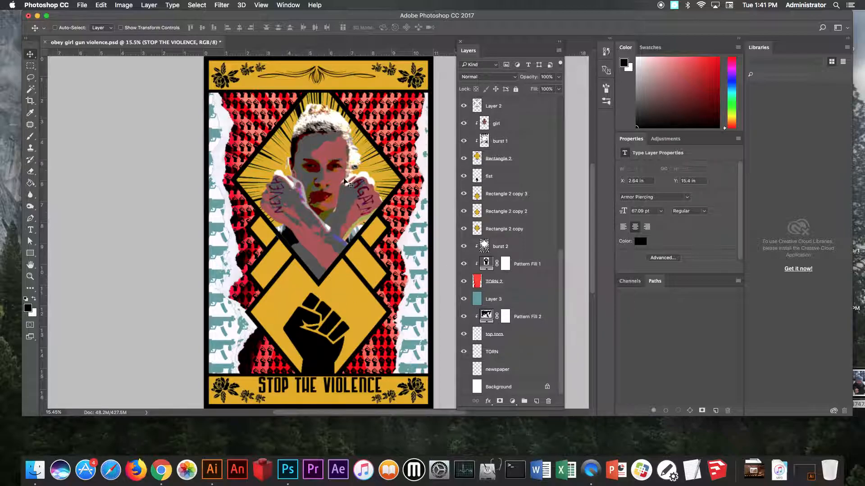
left_click(526, 248)
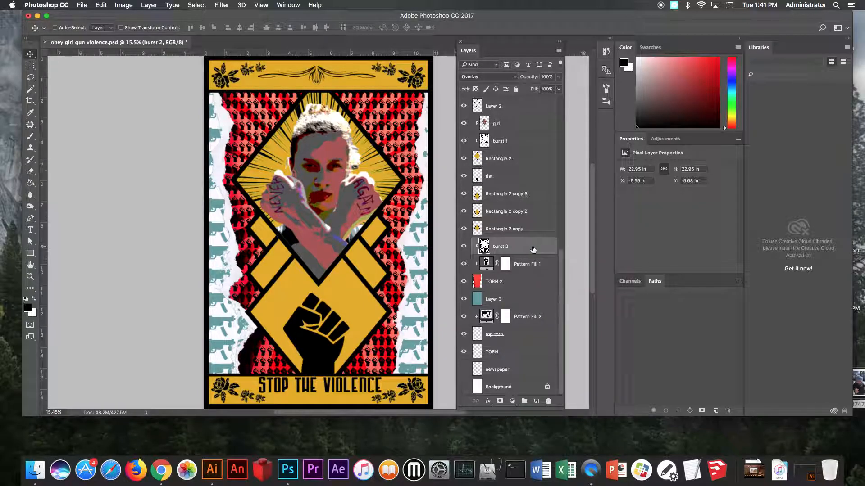
key("super+j")
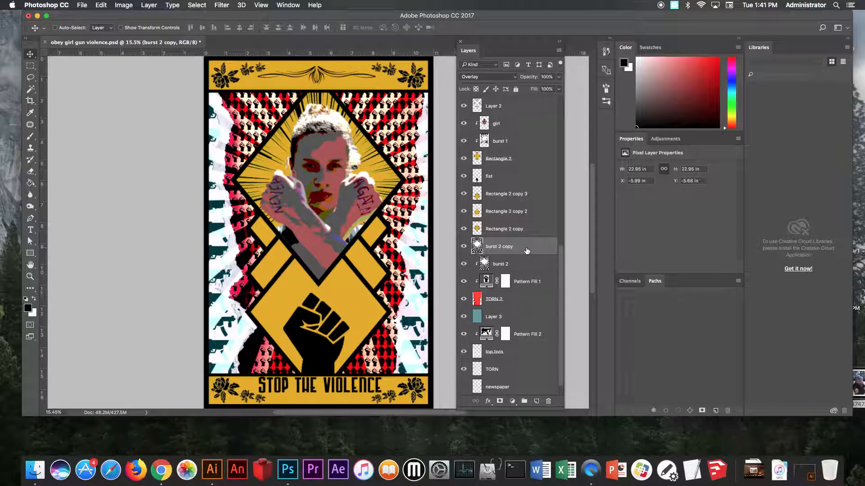
left_click_drag(529, 248, 521, 123)
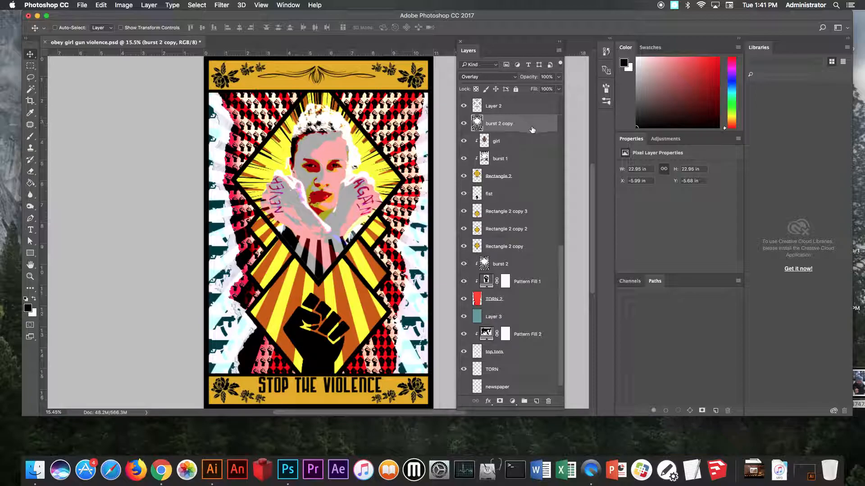